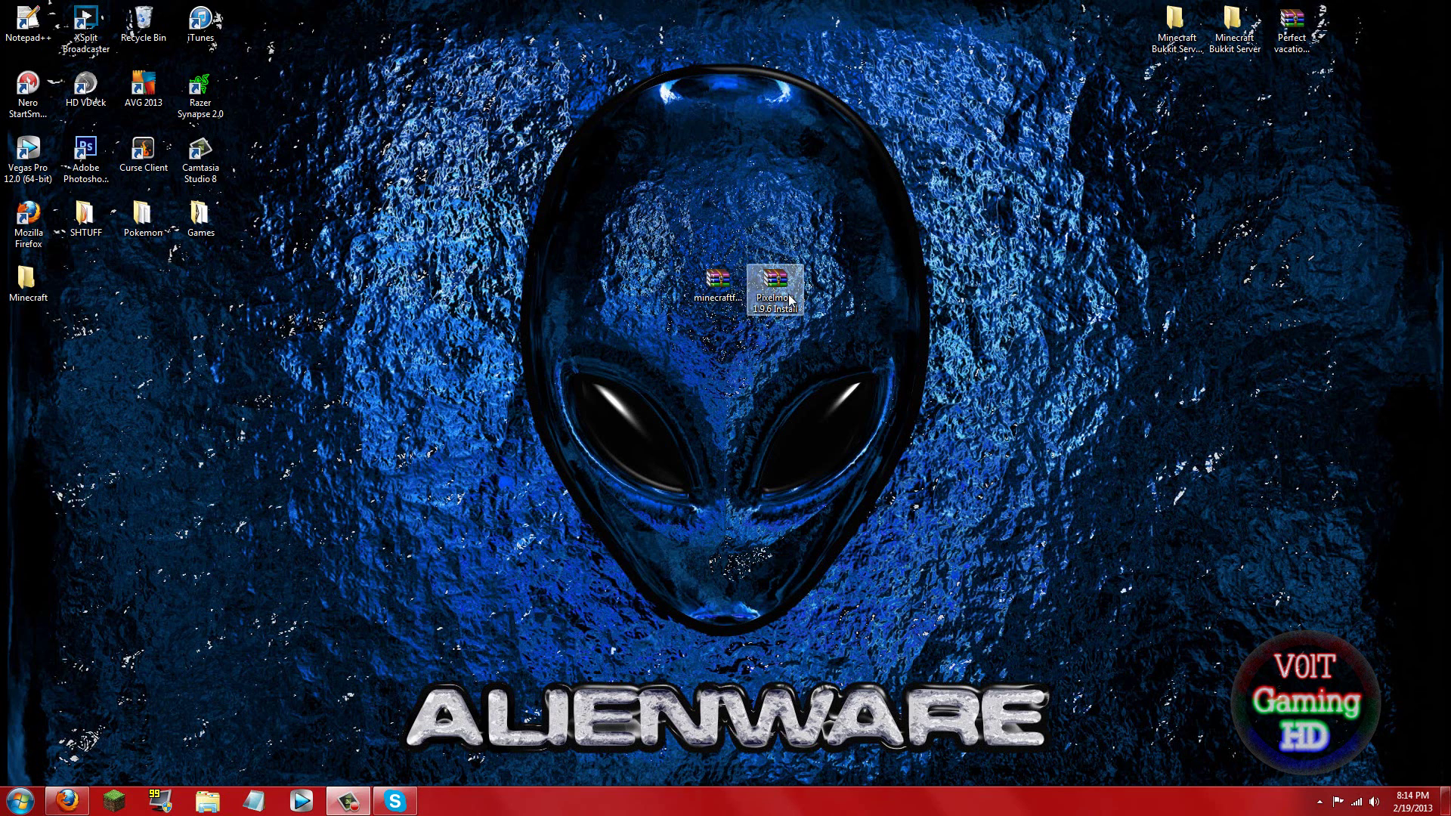
Step: Select the Pixelmon 1.9.6 Install archive on the desktop, then move the selection to the Forge archive
{"action": "left_click", "coordinate": [786, 291]}
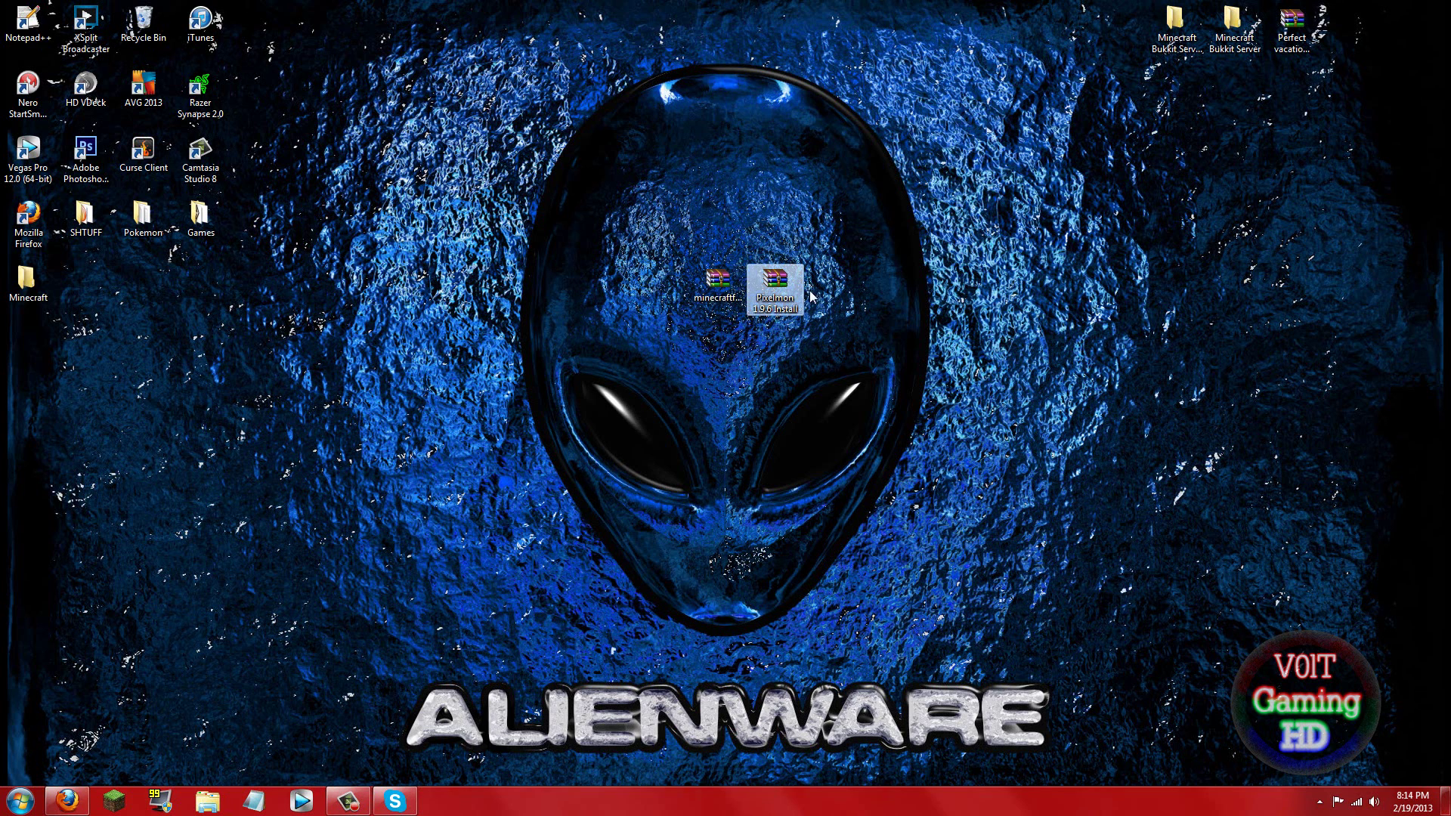
{"action": "left_click", "coordinate": [872, 287]}
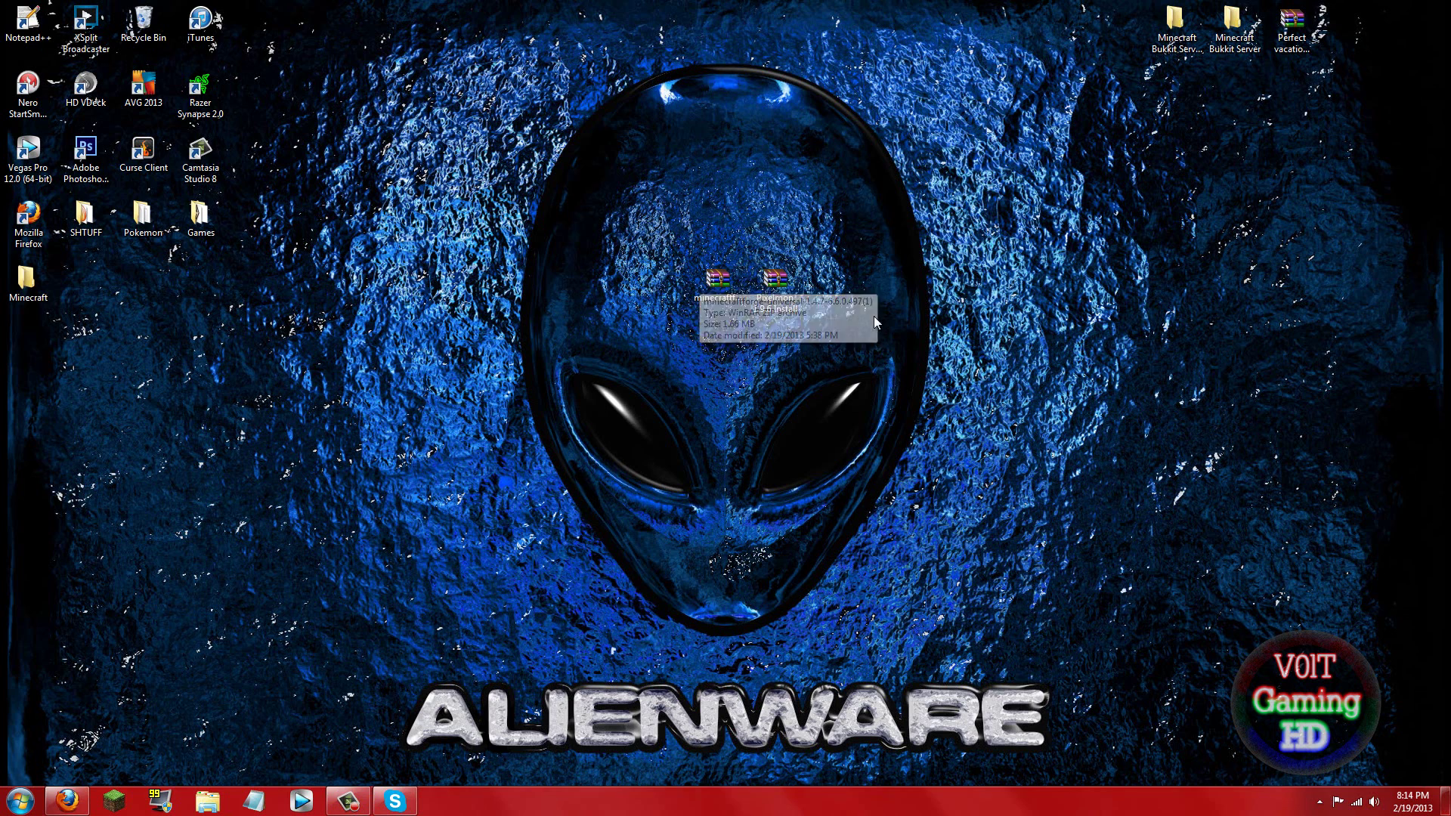
{"action": "left_click", "coordinate": [779, 284]}
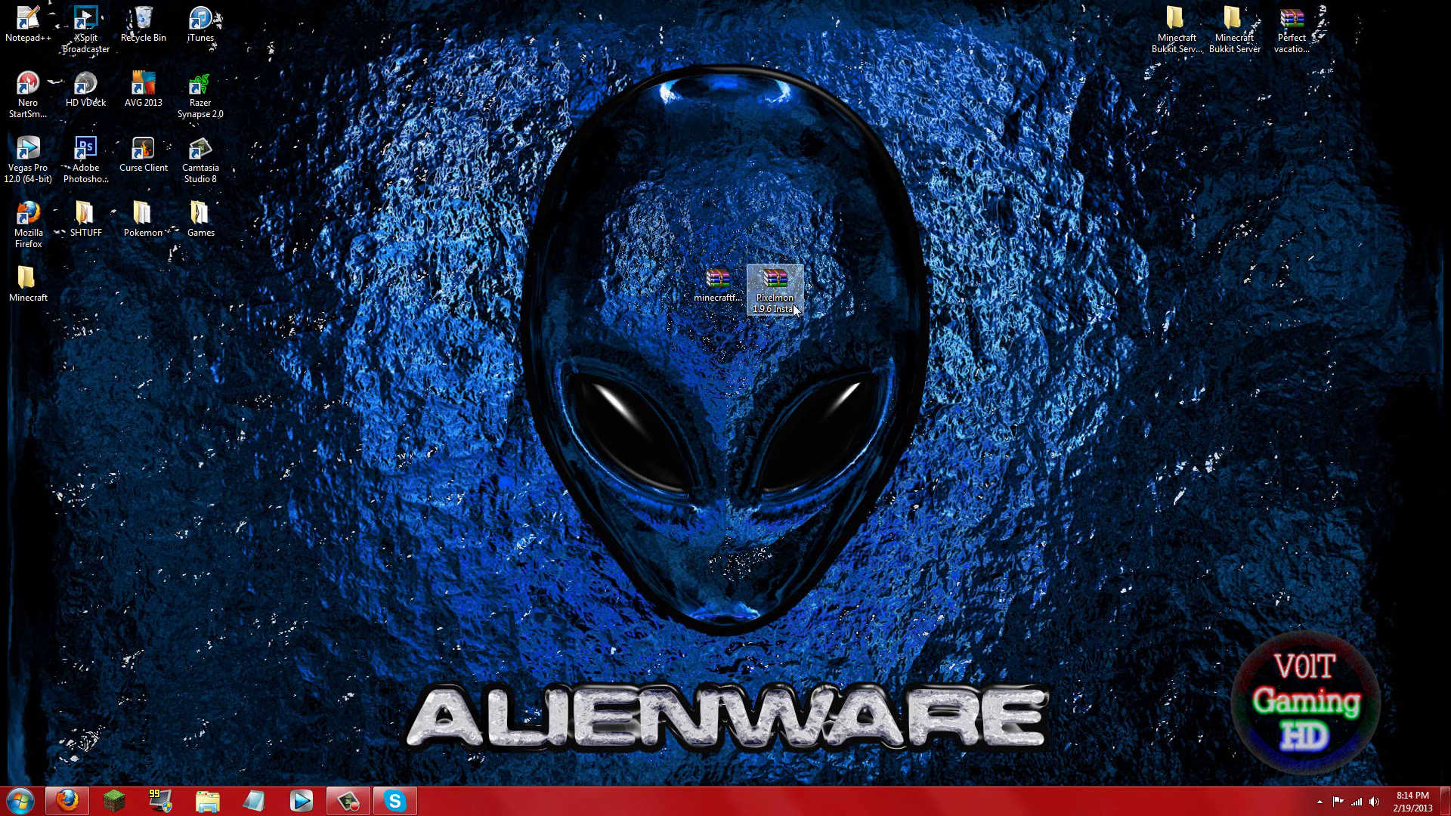
{"action": "key", "text": "Left"}
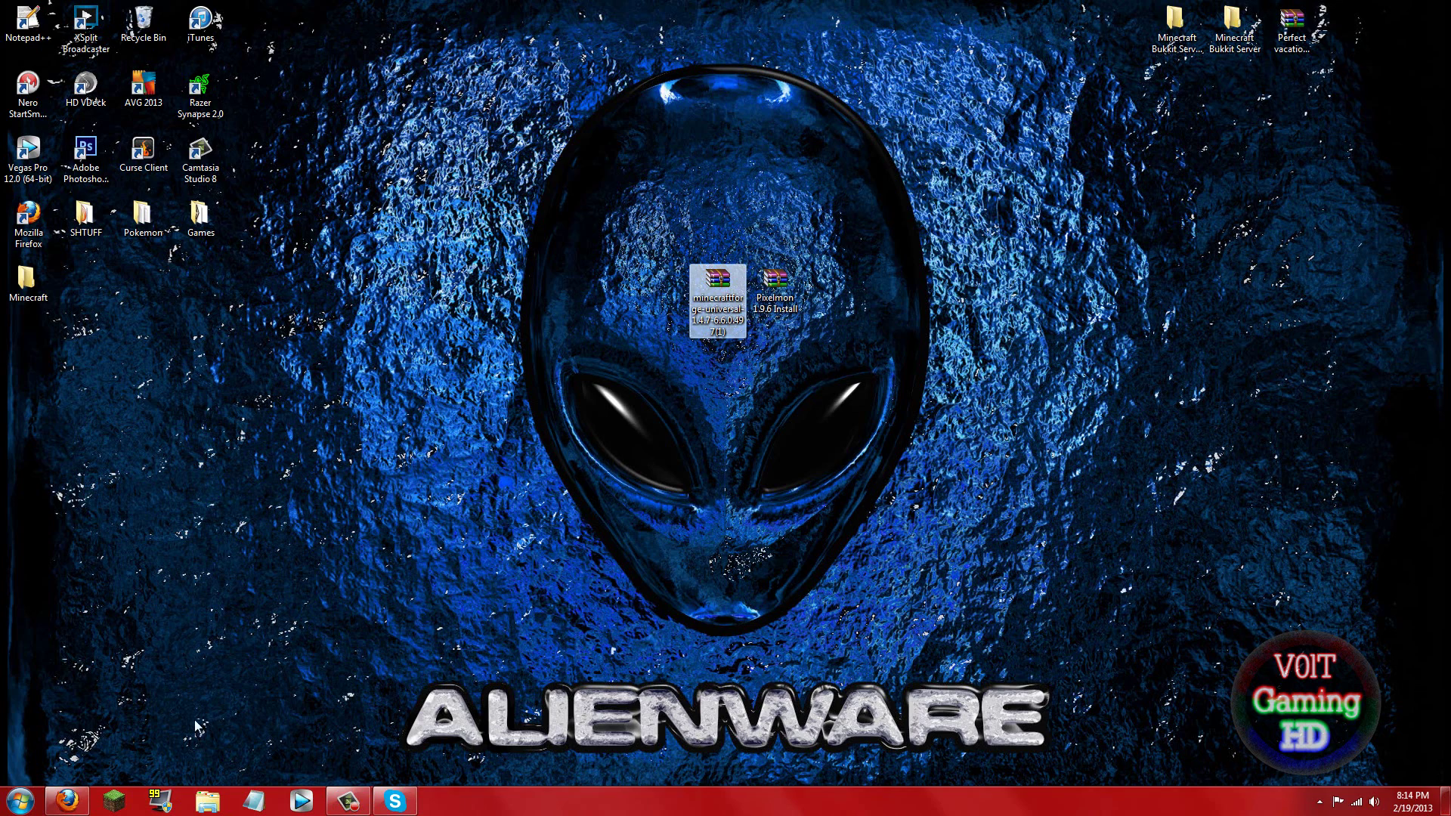
Step: In Firefox, review the Pixelmon 1.9.6 post, its downloads page and Link 1, then the Forge releases board
{"action": "left_click", "coordinate": [82, 799]}
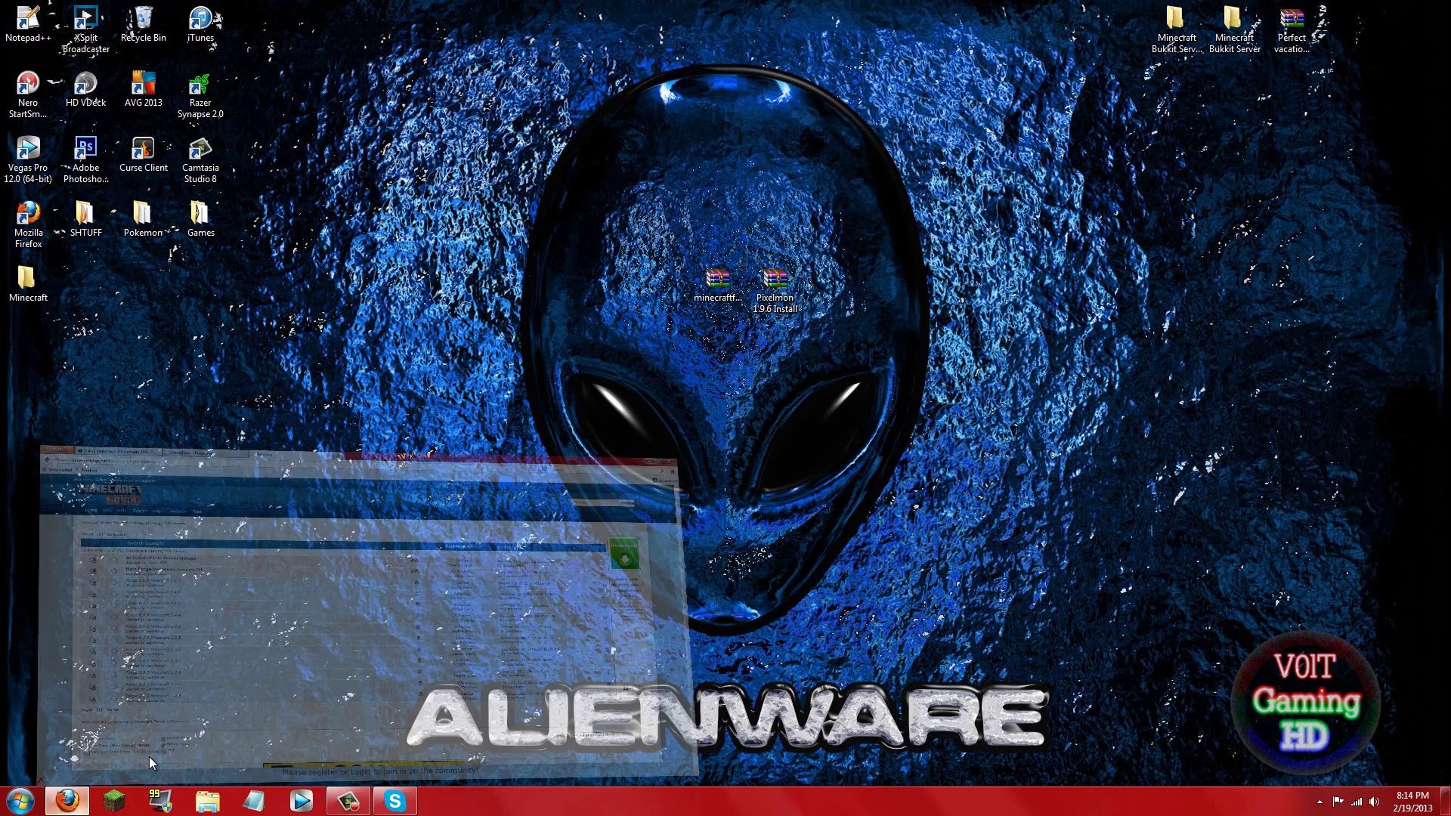
{"action": "left_click", "coordinate": [242, 9]}
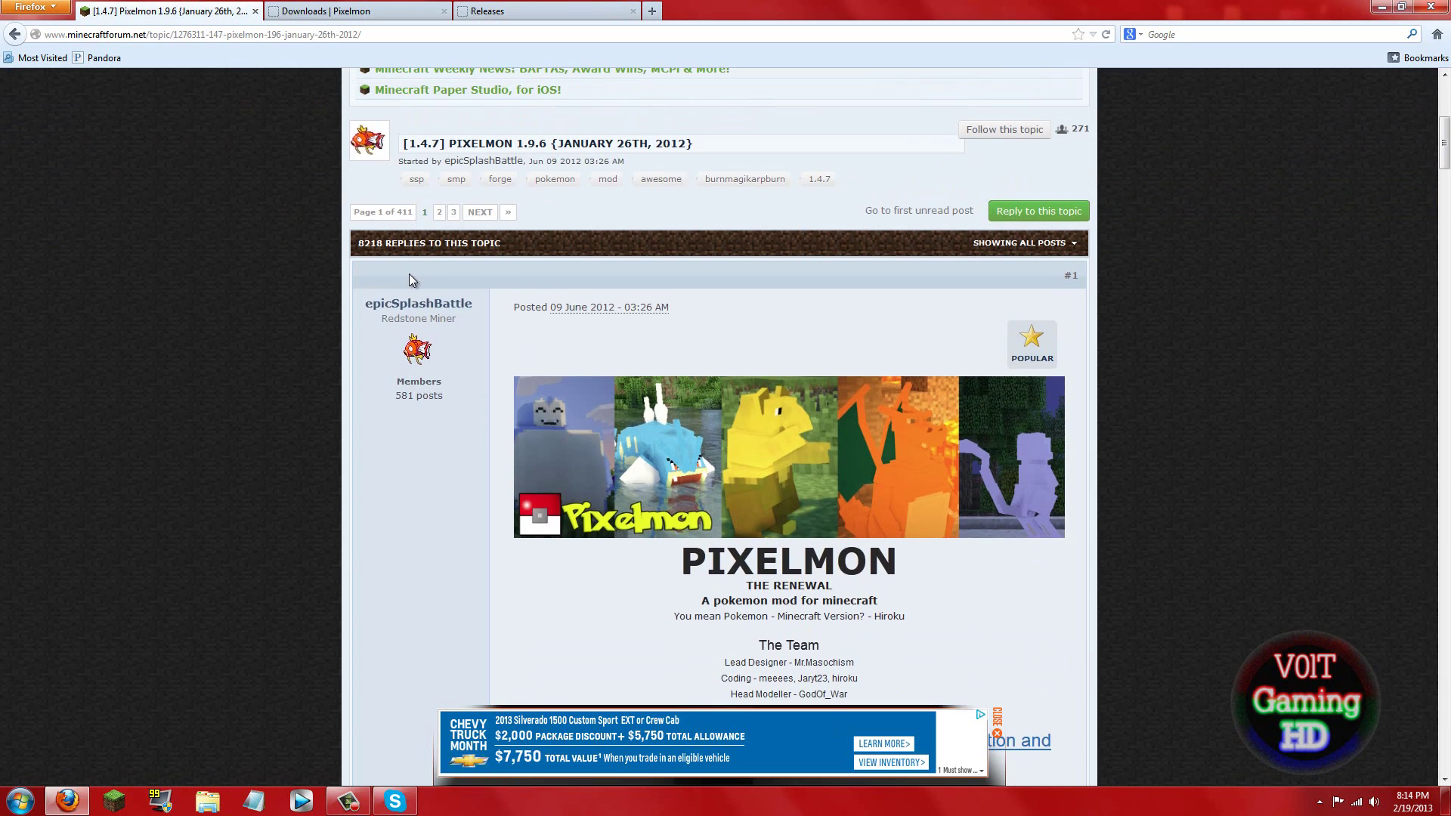
{"action": "scroll", "coordinate": [411, 277], "scroll_direction": "up", "scroll_amount": 10}
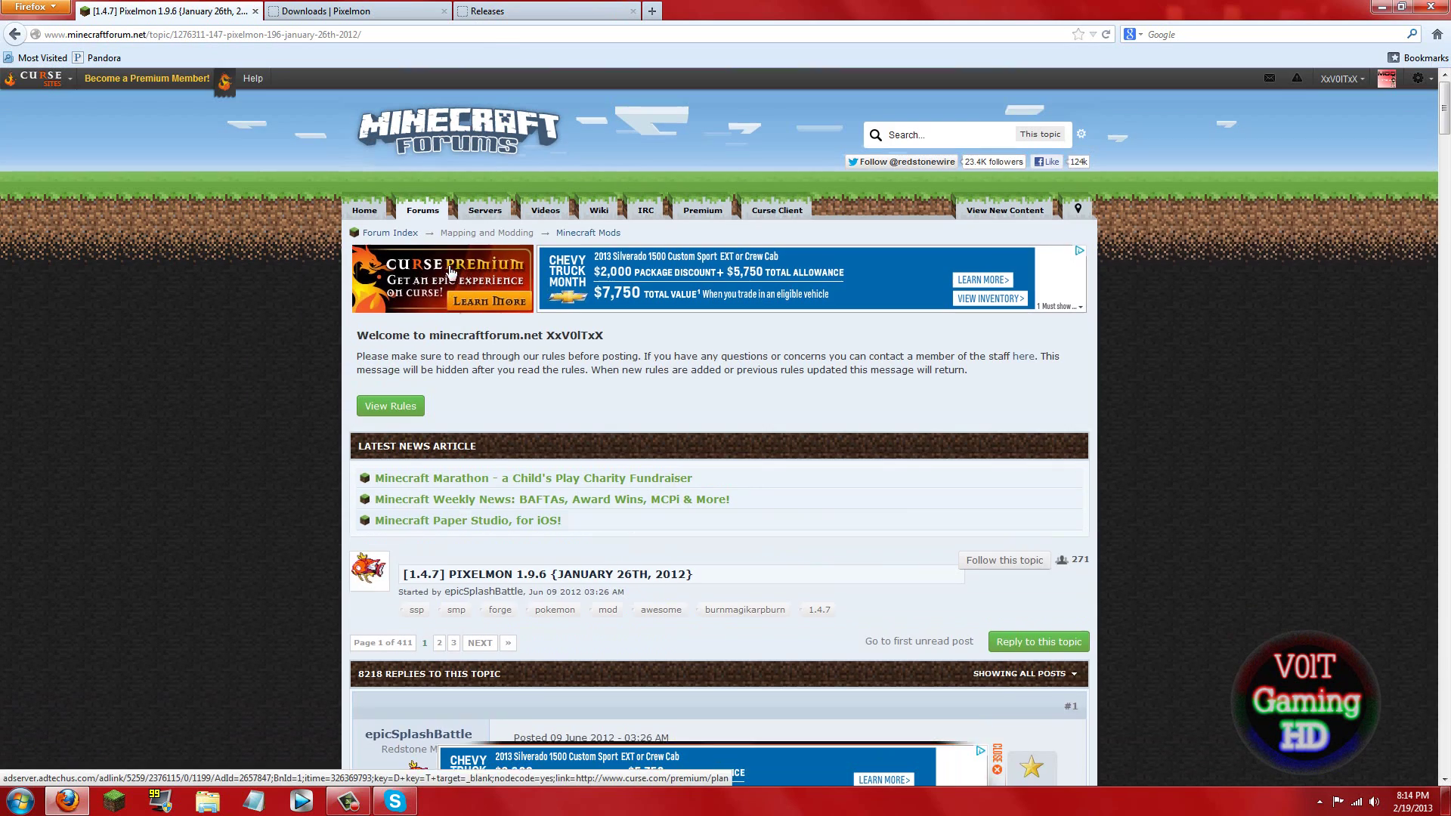
{"action": "left_click", "coordinate": [361, 9]}
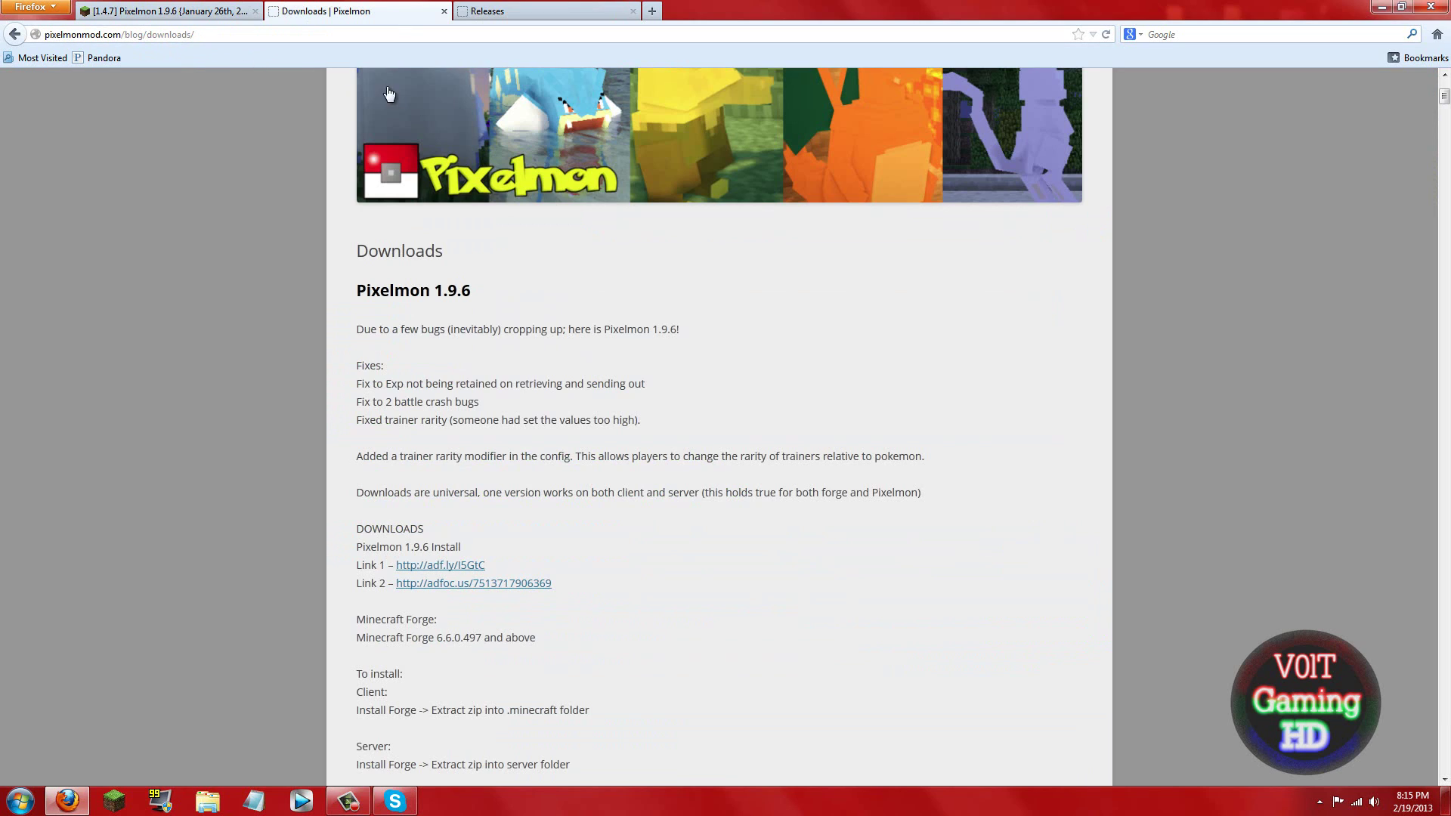
{"action": "left_click", "coordinate": [469, 566]}
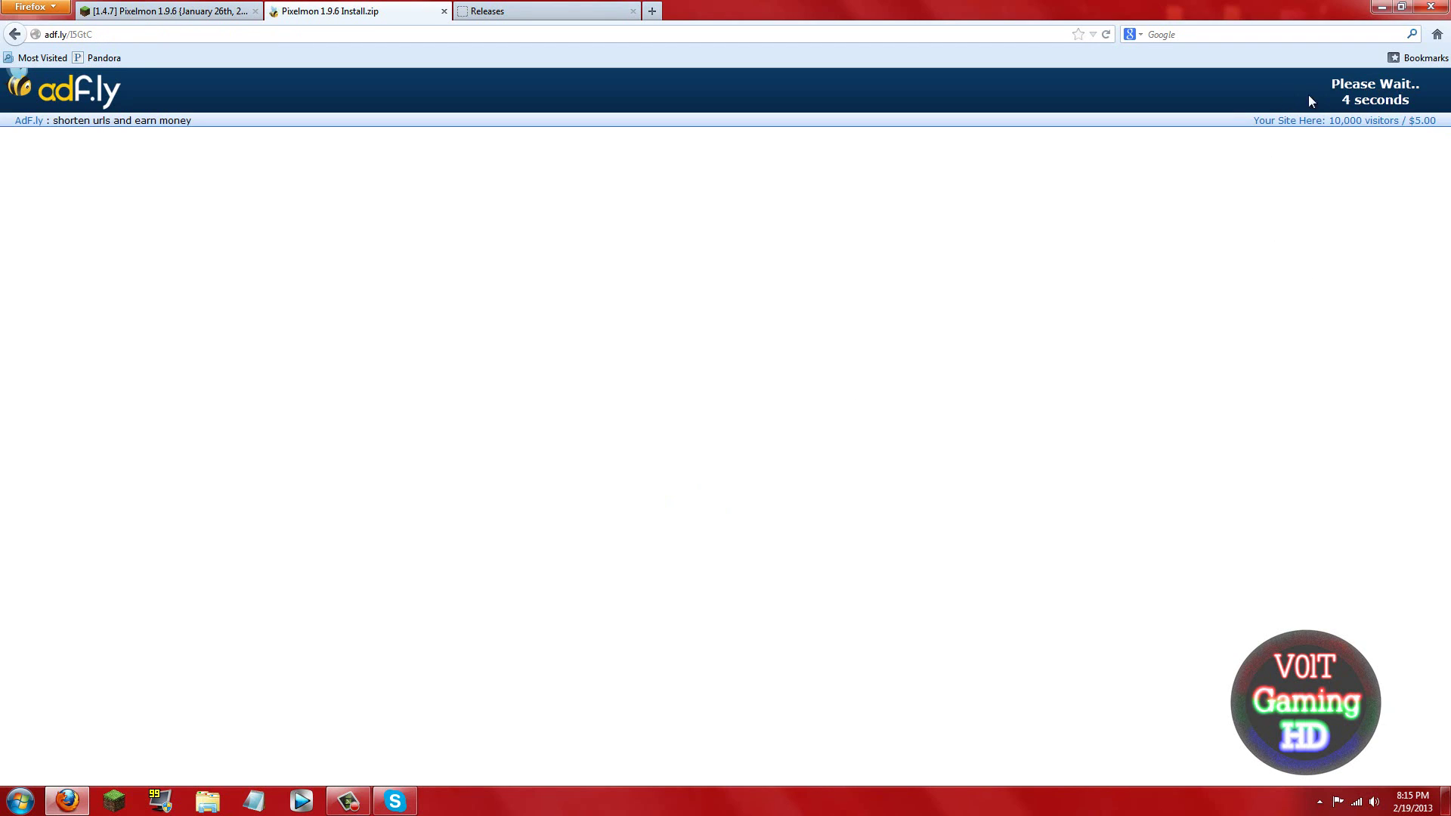
{"action": "left_click", "coordinate": [15, 34]}
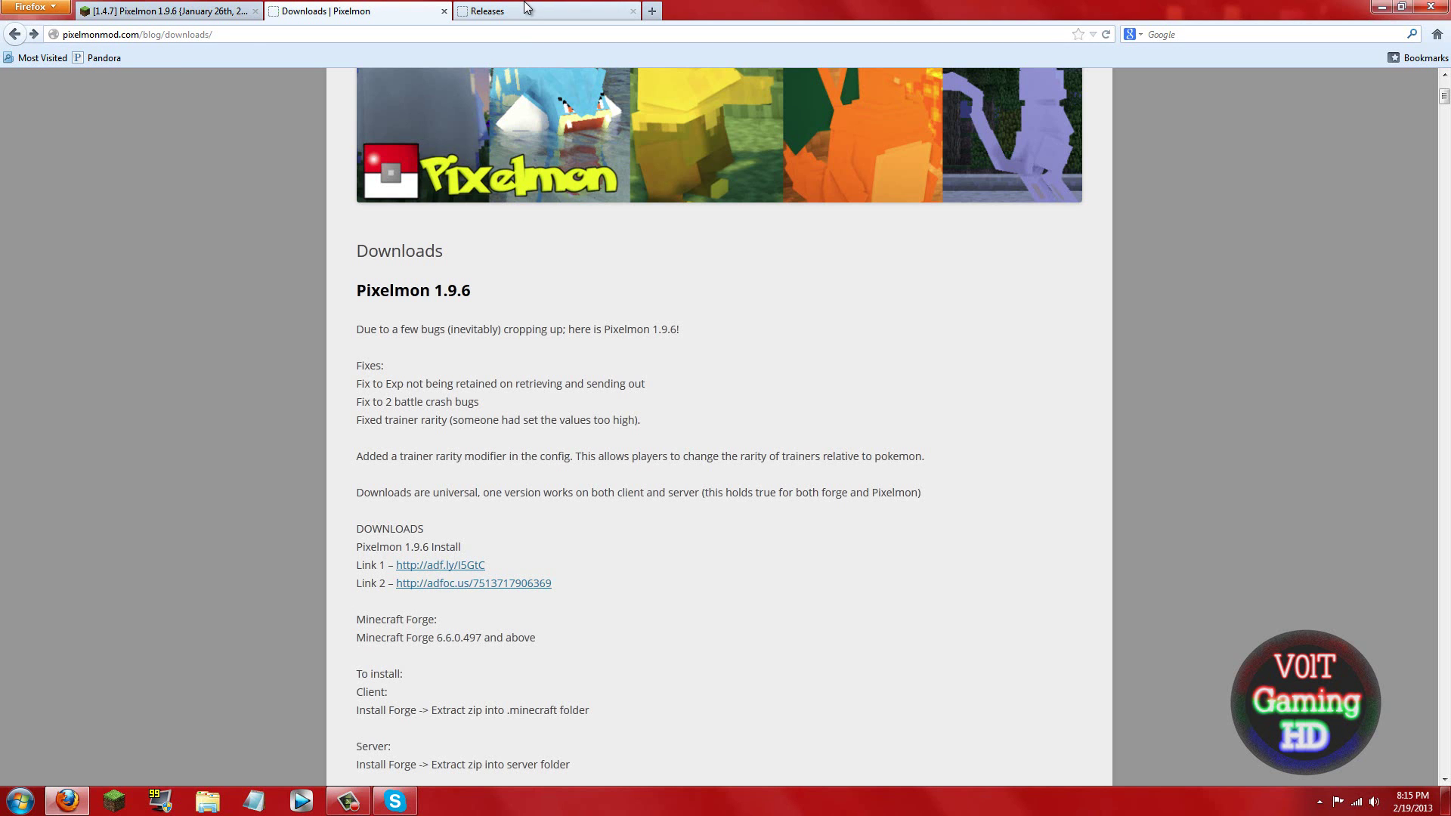
{"action": "left_click", "coordinate": [527, 9]}
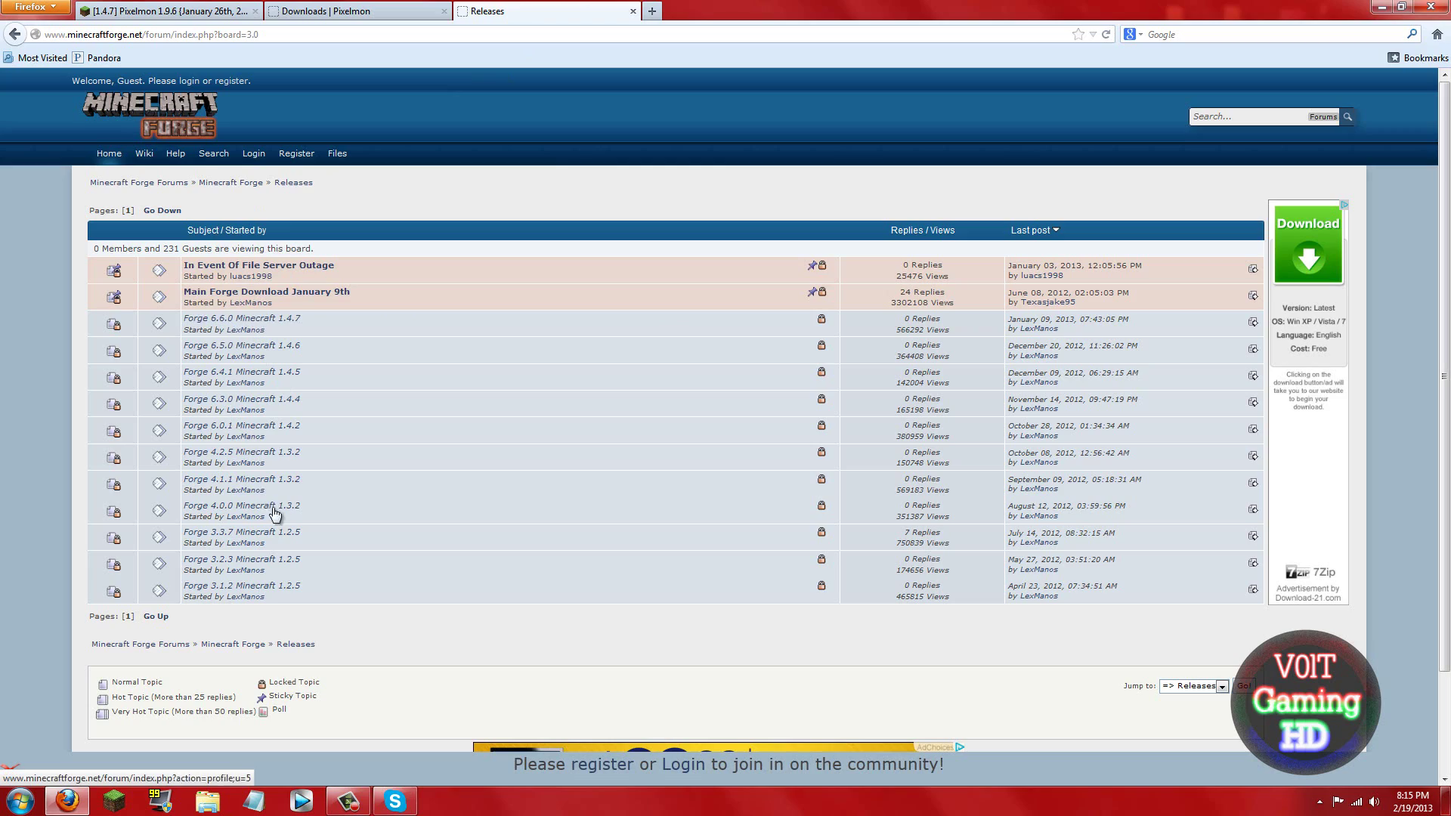
{"action": "left_click", "coordinate": [1382, 8]}
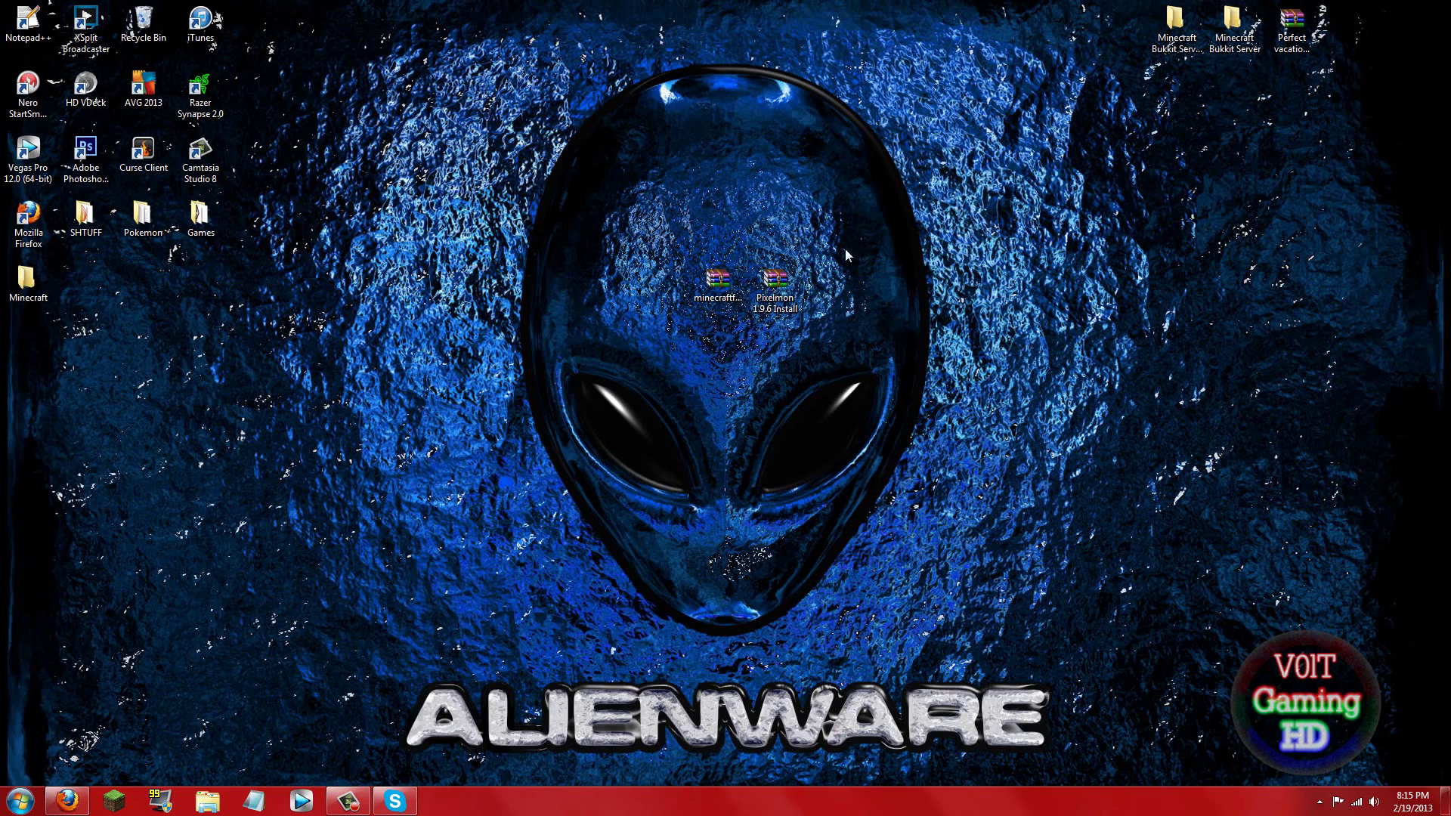
{"action": "left_click_drag", "start_coordinate": [871, 209], "coordinate": [687, 304]}
{"action": "left_click", "coordinate": [726, 324]}
{"action": "right_click", "coordinate": [727, 323]}
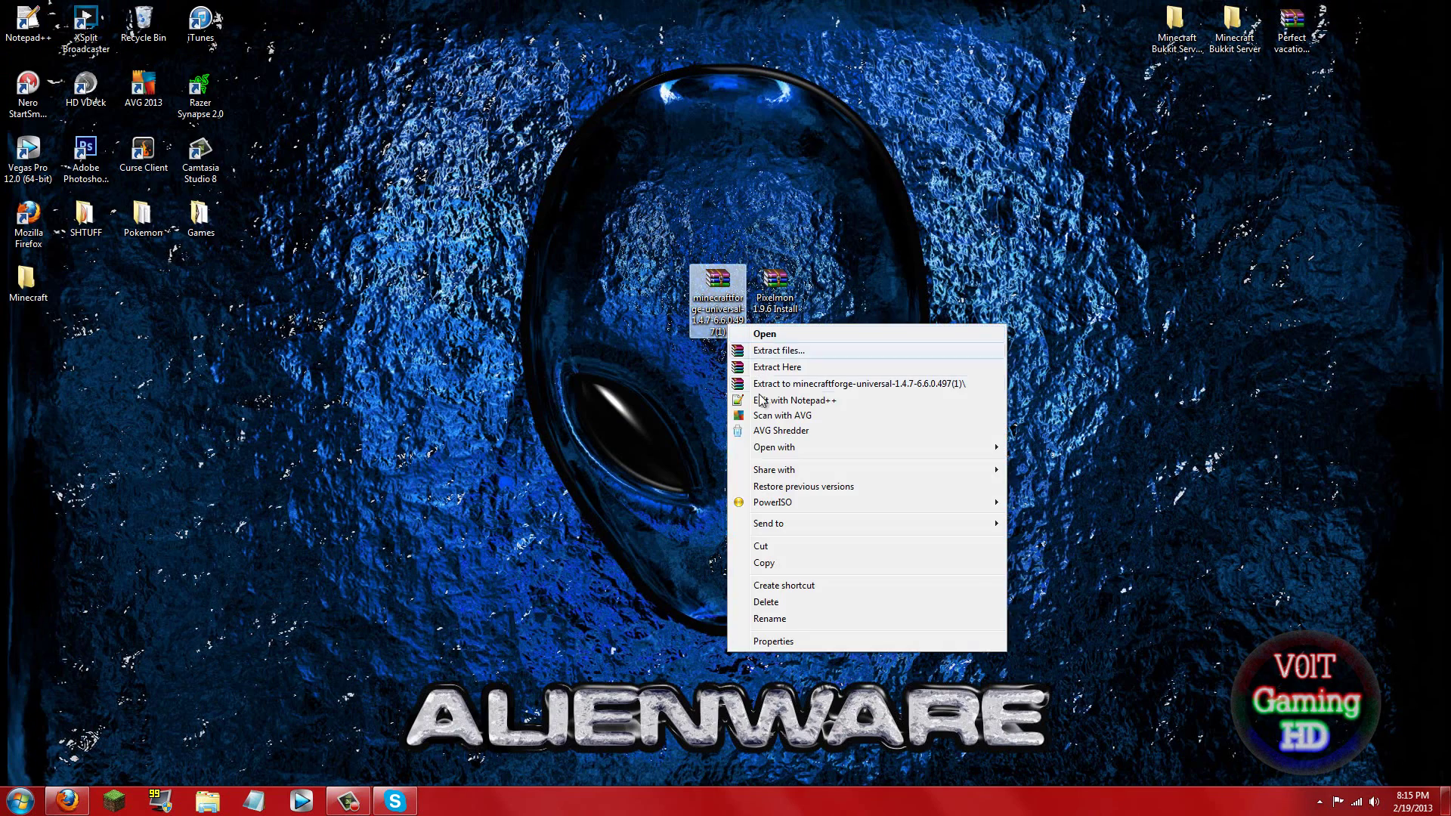
{"action": "left_click", "coordinate": [770, 619]}
{"action": "key", "text": "End"}
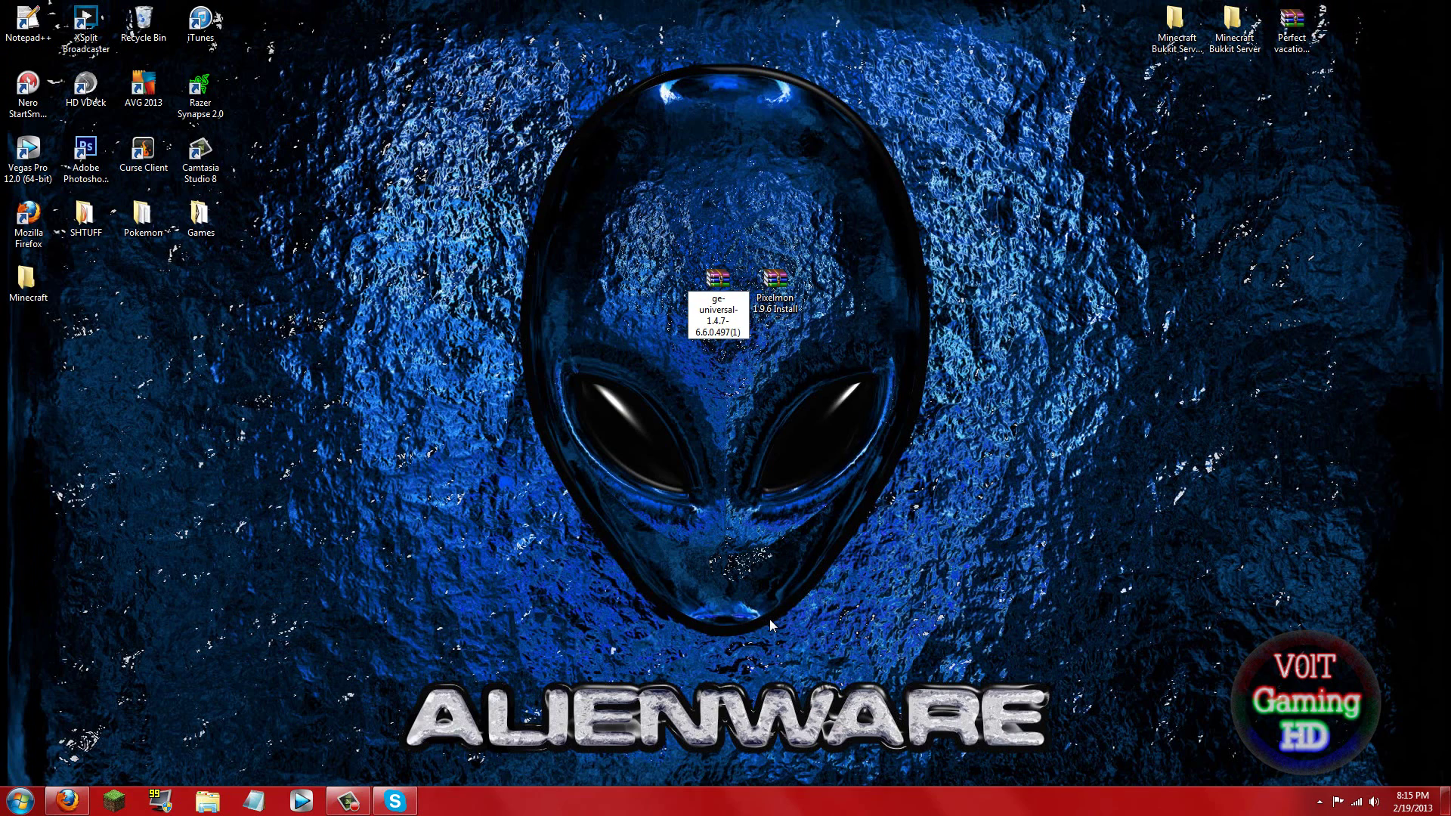
{"action": "key", "text": "Return"}
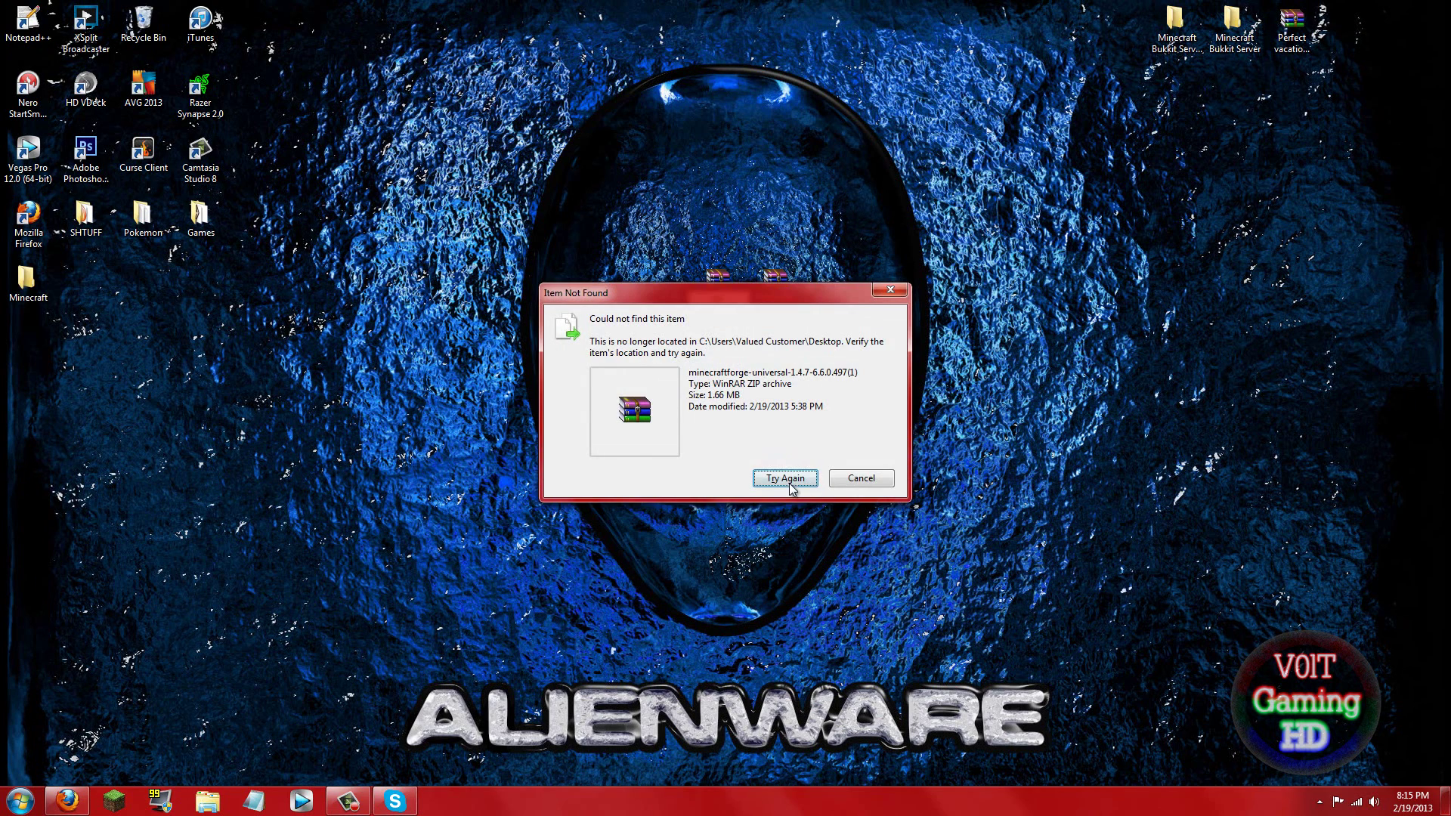
{"action": "left_click", "coordinate": [861, 478]}
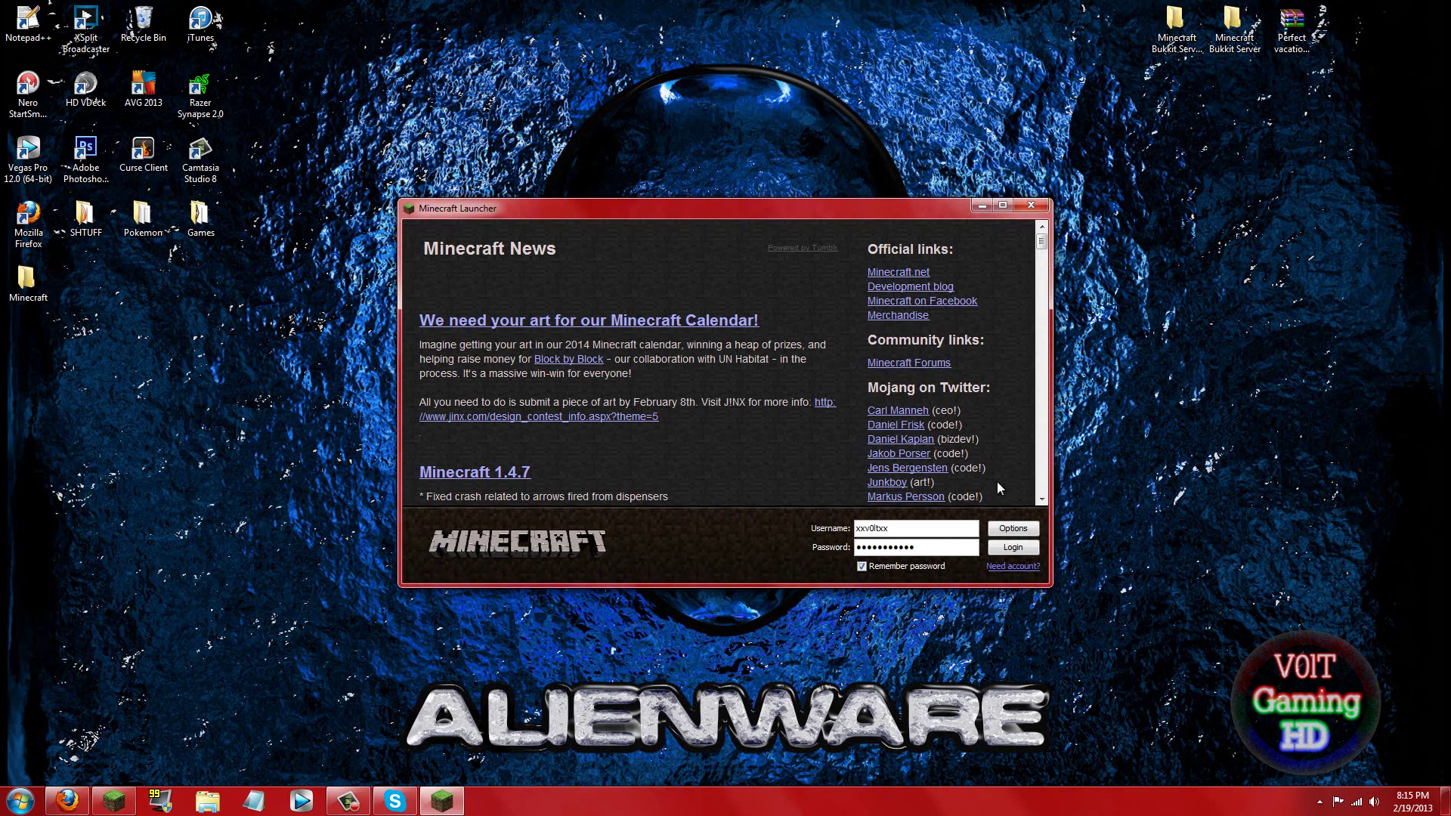
Step: Force a full update of Minecraft 1.4.7 from the launcher, log in, and quit at the title screen
{"action": "left_click", "coordinate": [1013, 528]}
{"action": "left_click", "coordinate": [766, 388]}
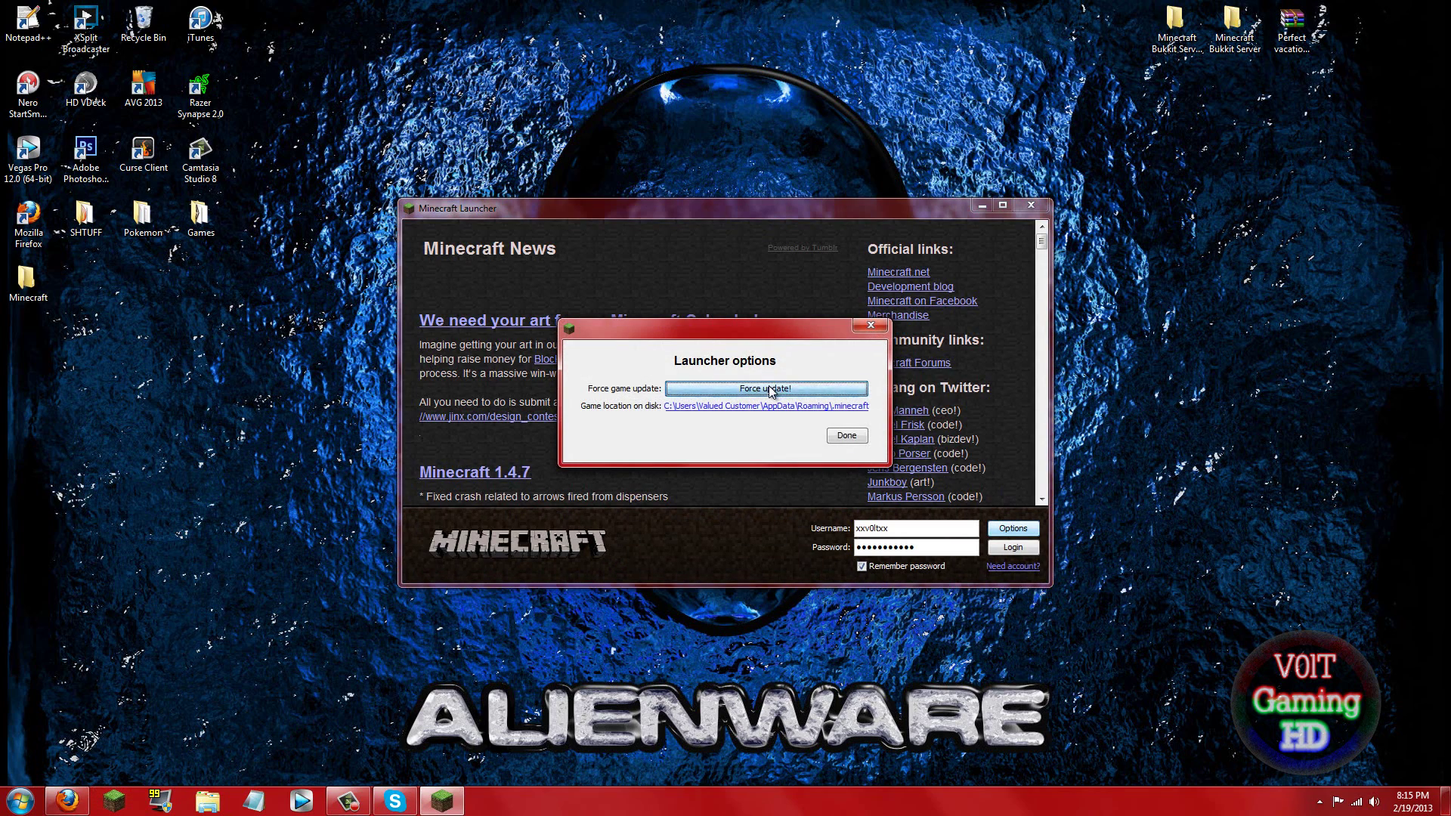
{"action": "left_click", "coordinate": [862, 438]}
{"action": "left_click", "coordinate": [1019, 551]}
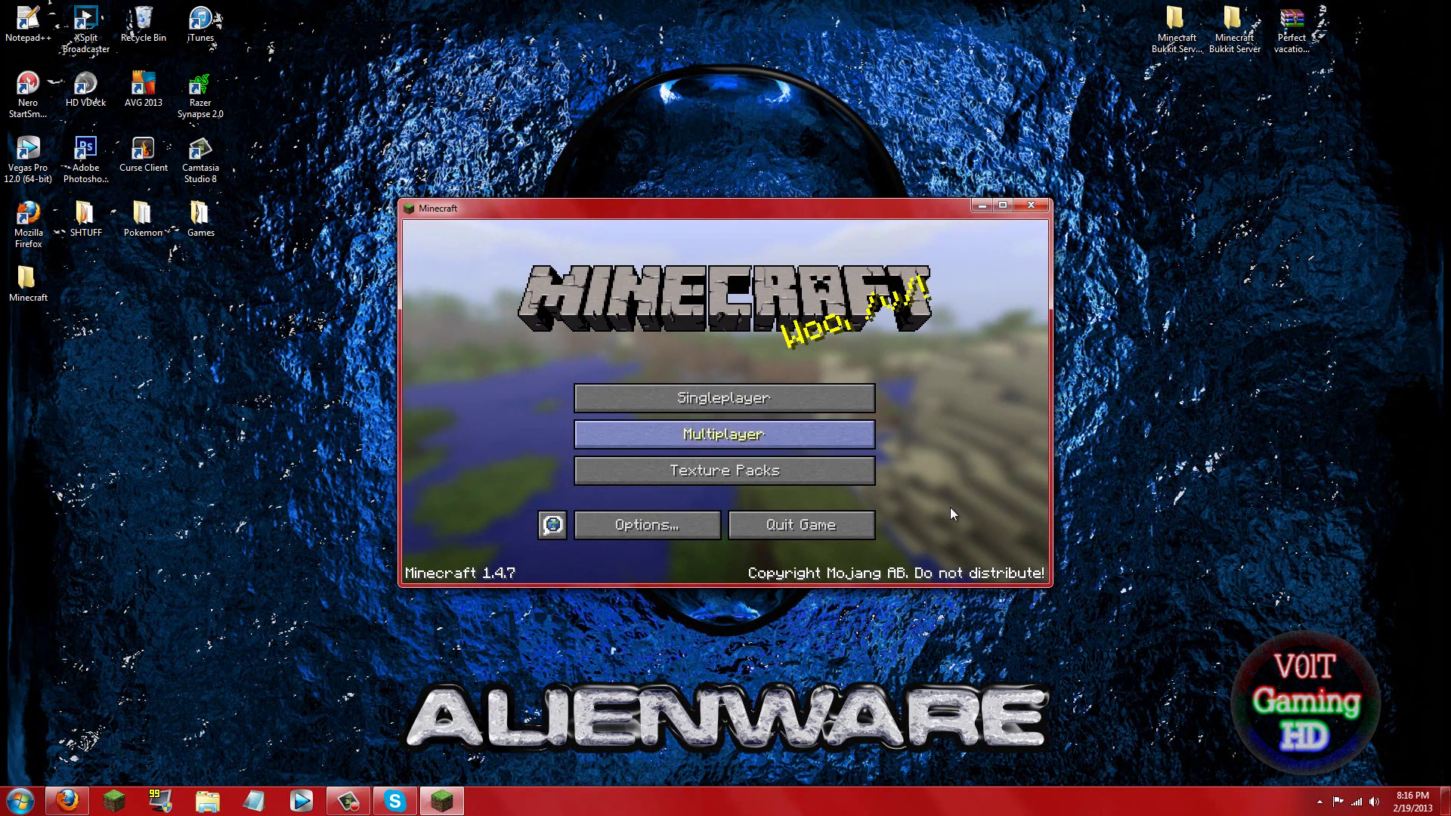
{"action": "left_click", "coordinate": [834, 527]}
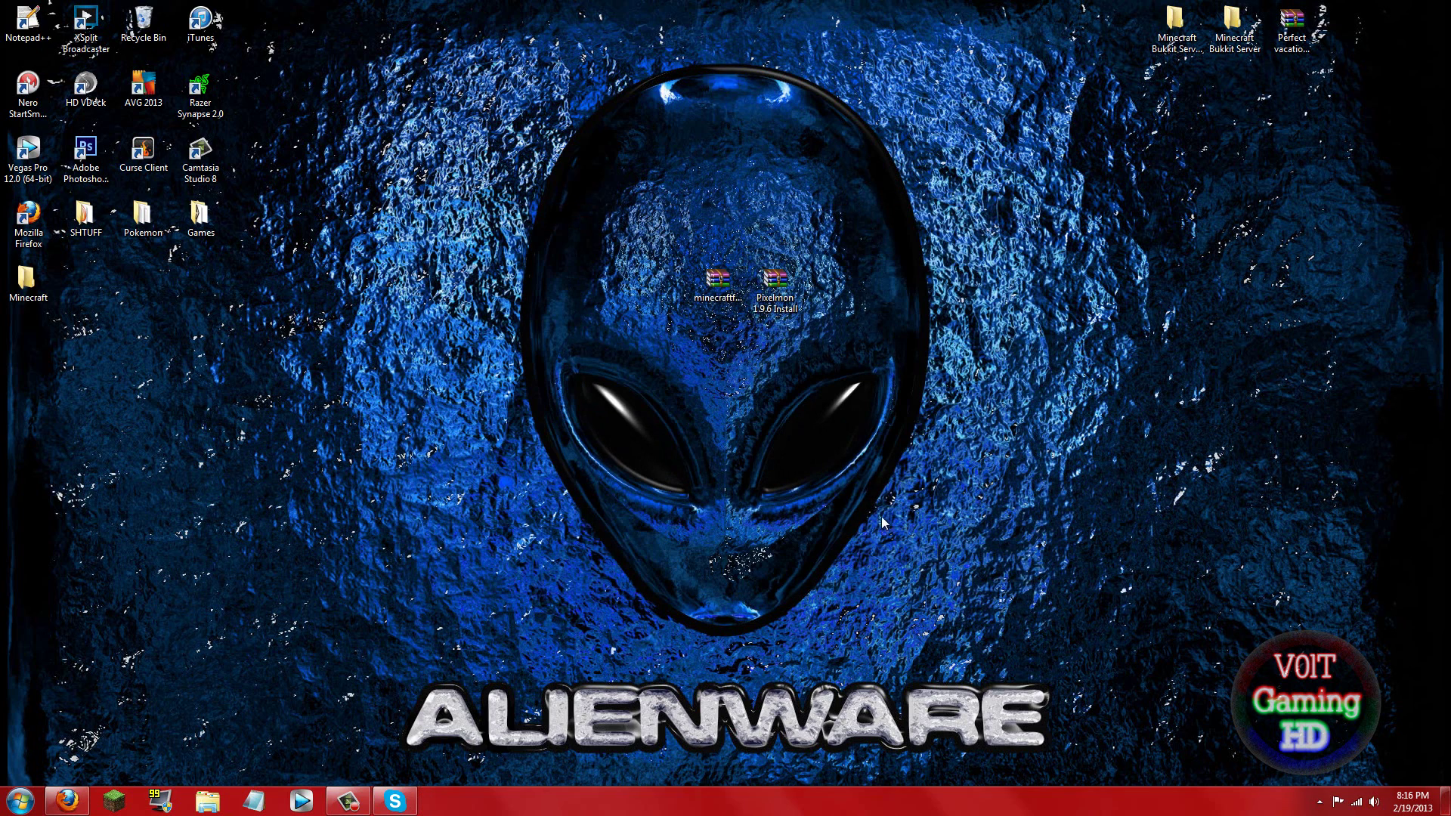
Step: Go to %appdata% Roaming, snap the window left, and open .minecraft\bin\minecraft.jar with WinRAR
{"action": "left_click", "coordinate": [20, 801]}
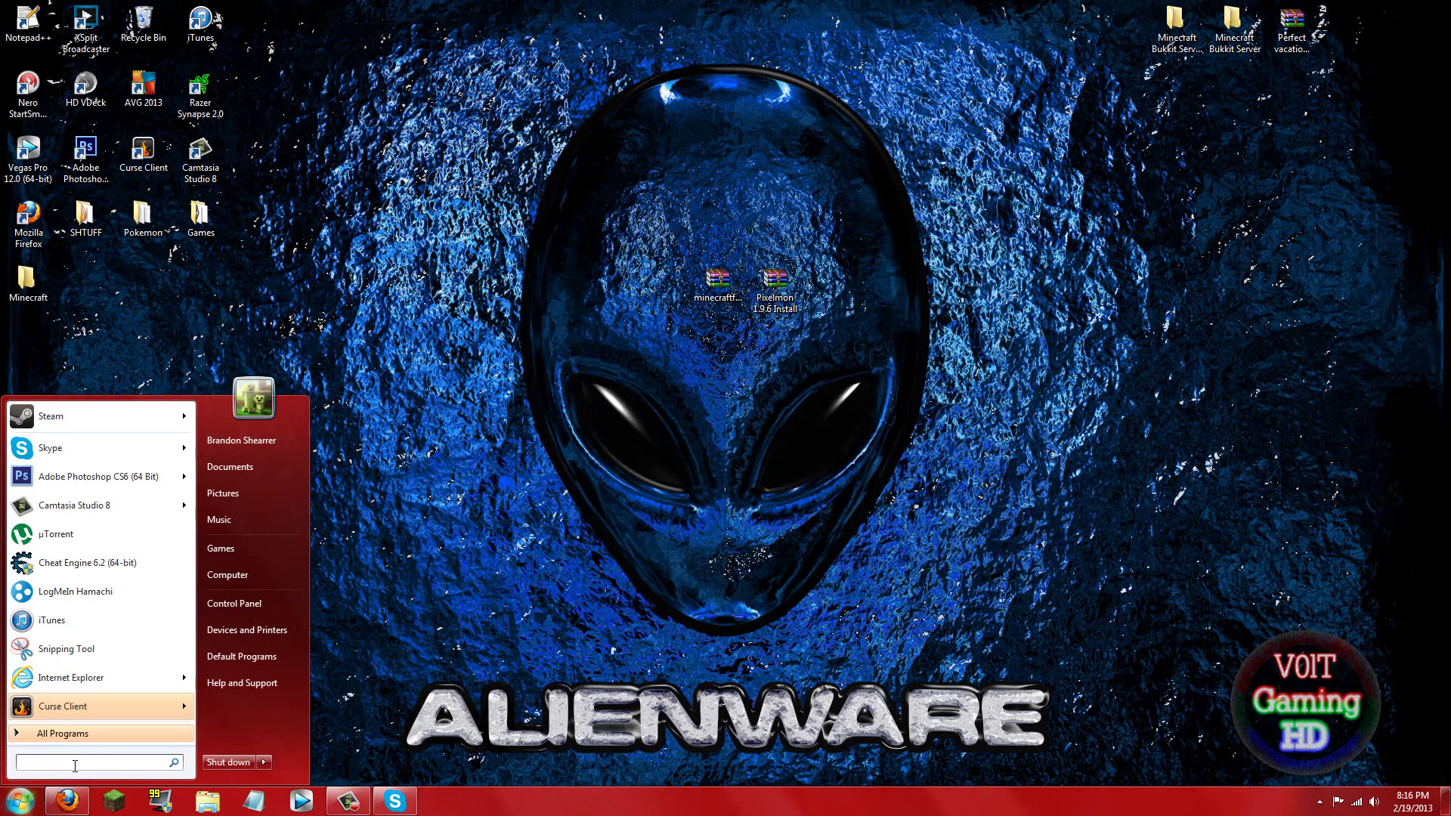
{"action": "type", "text": "%appdata%"}
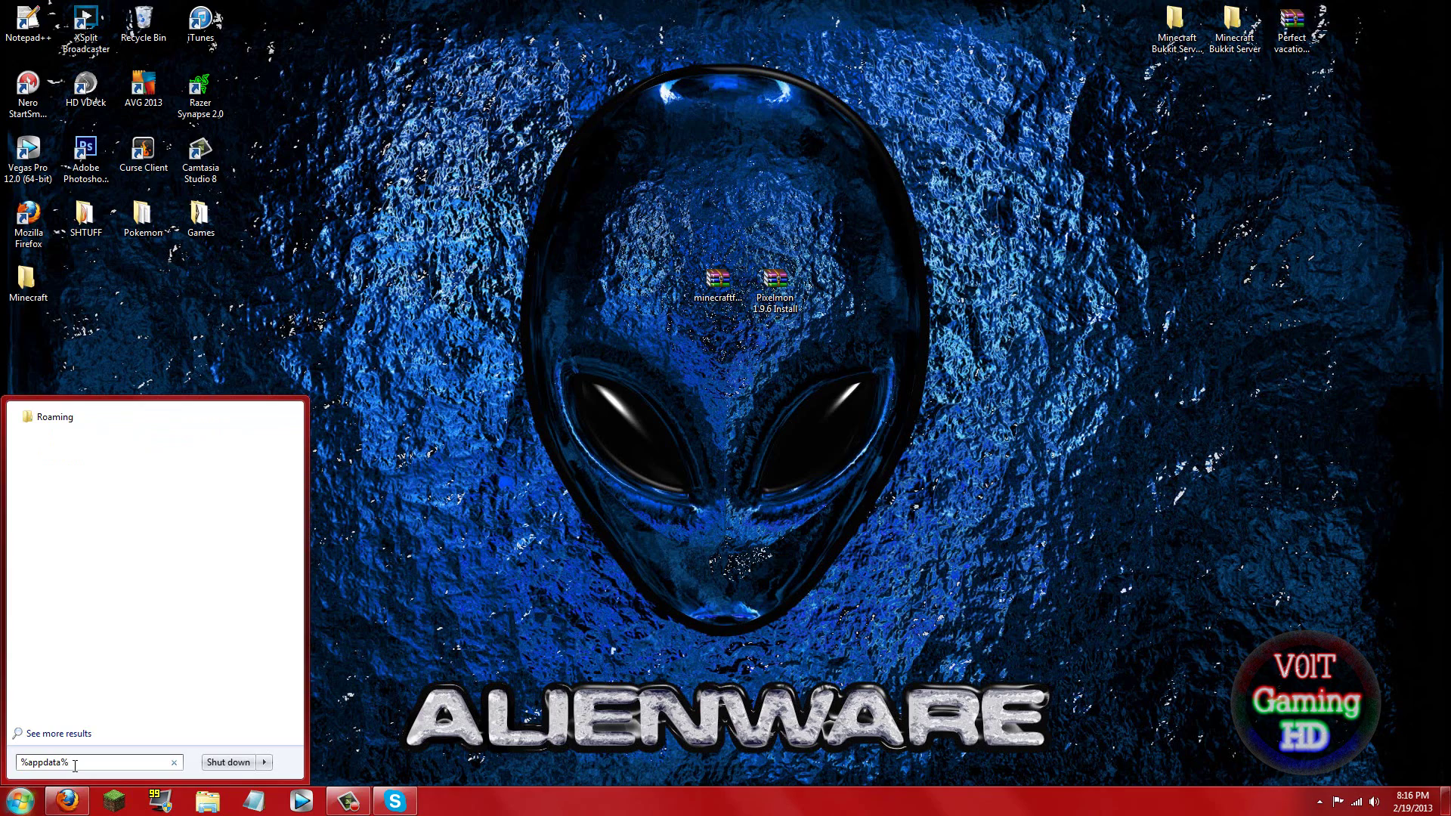
{"action": "left_click", "coordinate": [57, 416]}
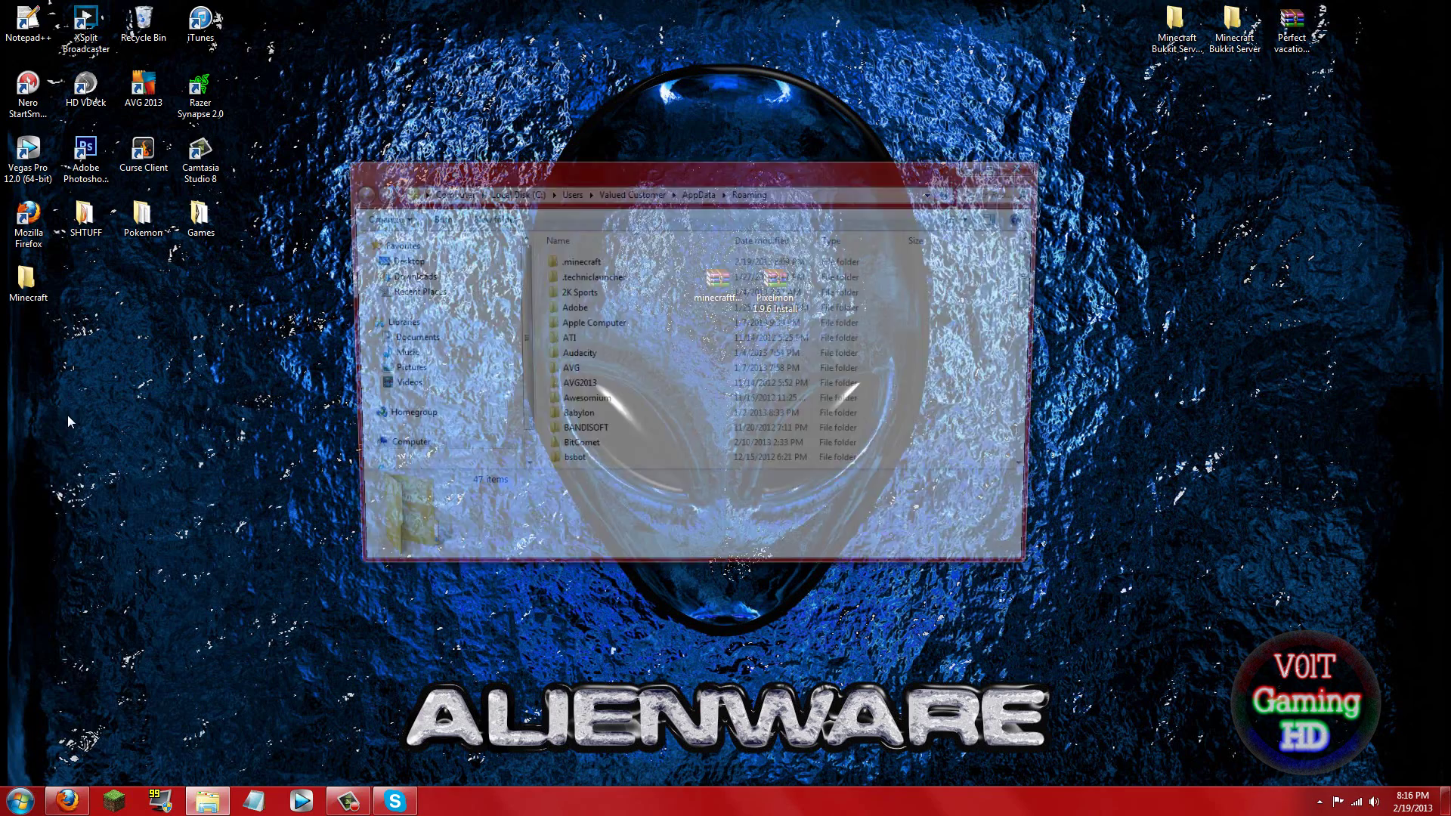
{"action": "left_click_drag", "start_coordinate": [607, 183], "coordinate": [1, 226]}
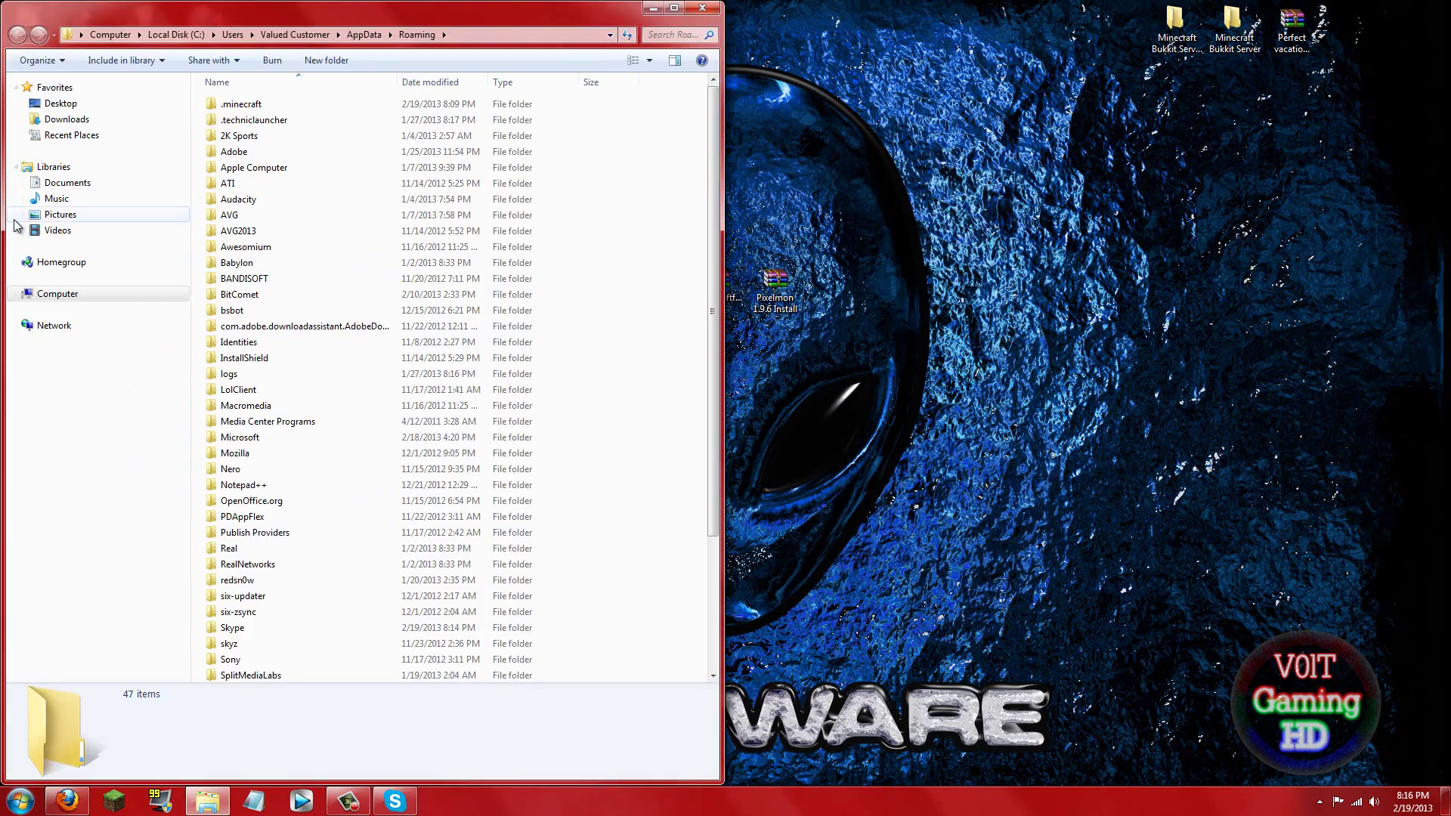
{"action": "double_click", "coordinate": [258, 106]}
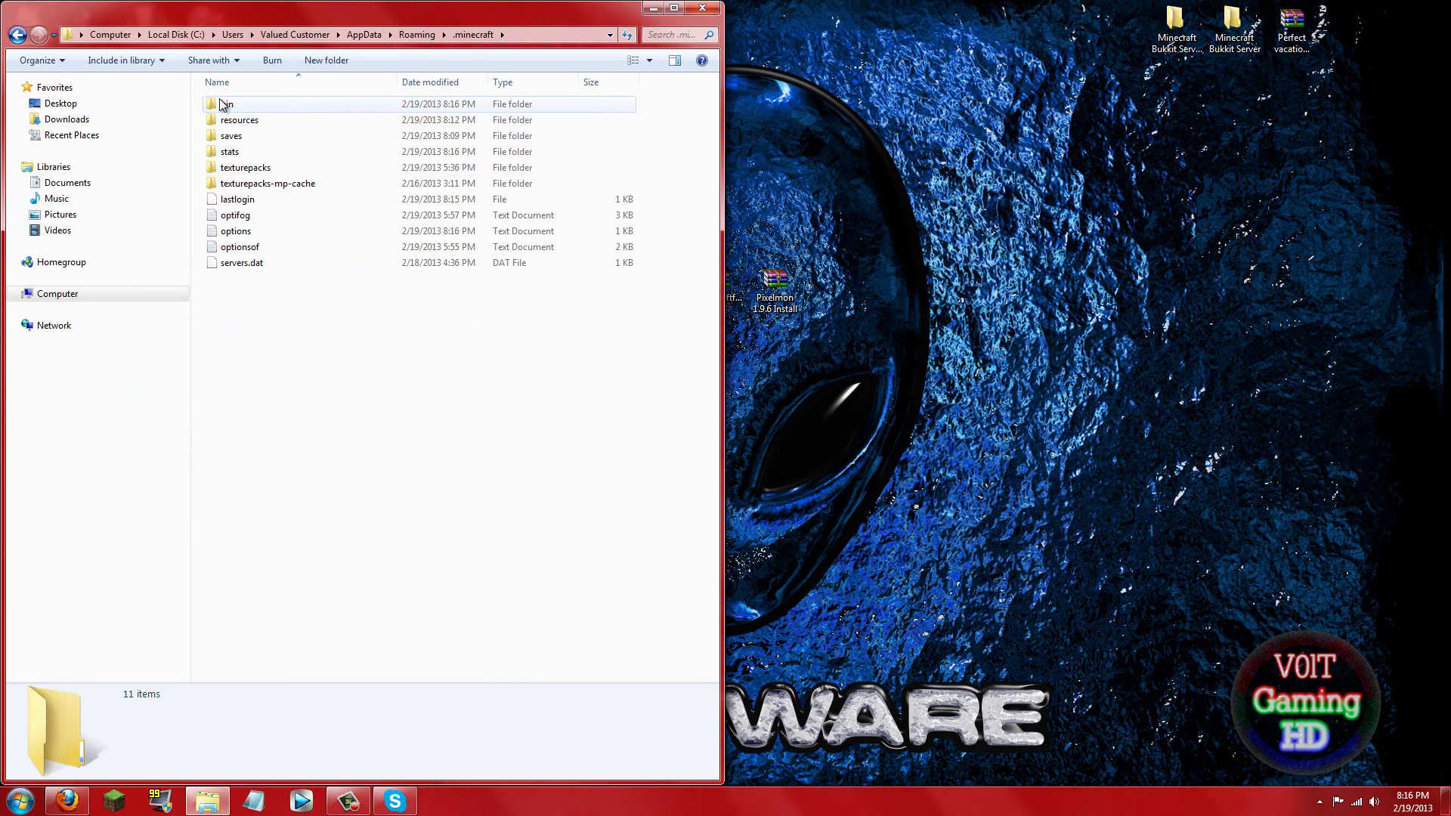
{"action": "double_click", "coordinate": [249, 104]}
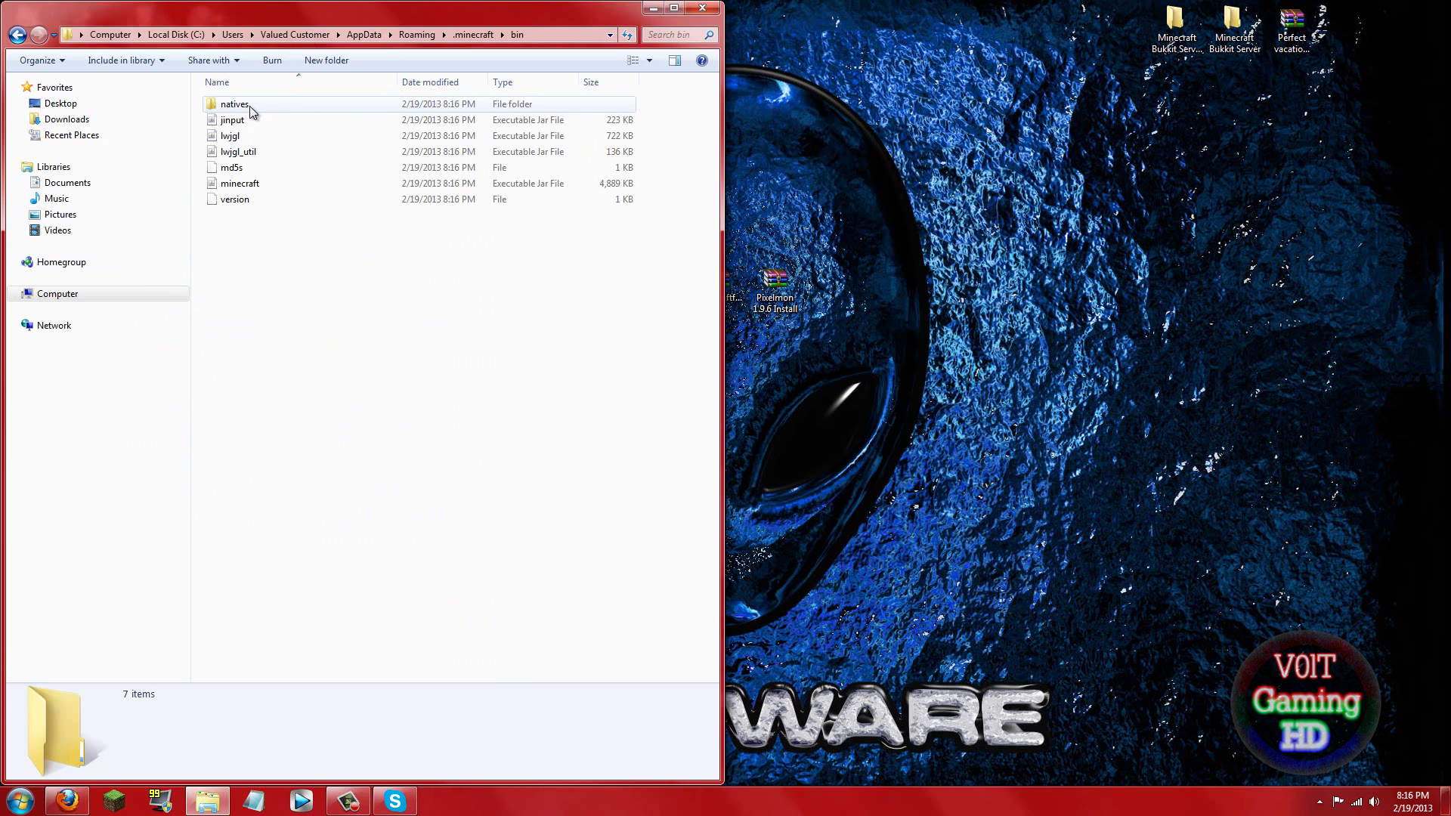
{"action": "right_click", "coordinate": [245, 186]}
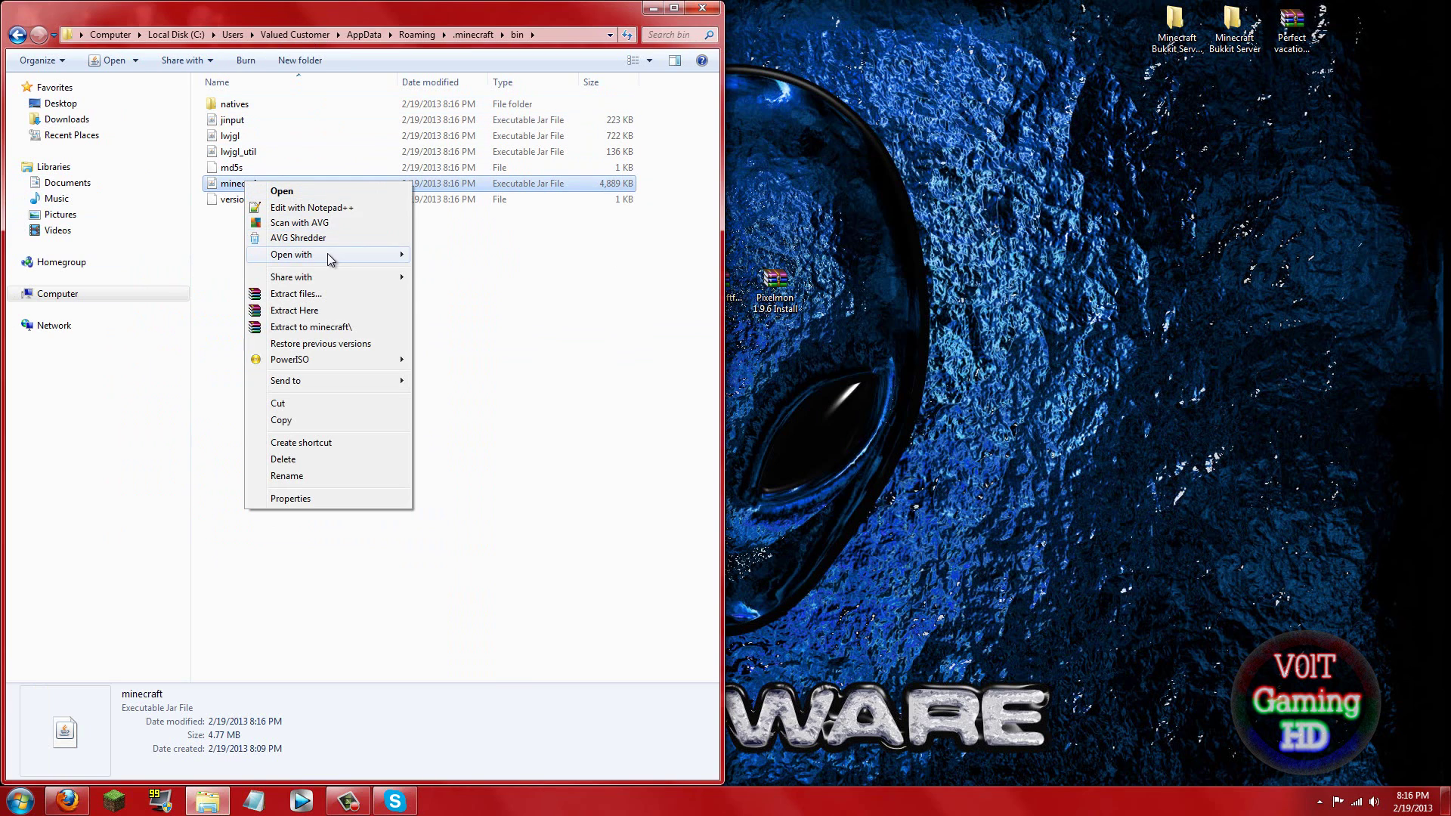
{"action": "mouse_move", "coordinate": [328, 252]}
{"action": "left_click", "coordinate": [461, 271]}
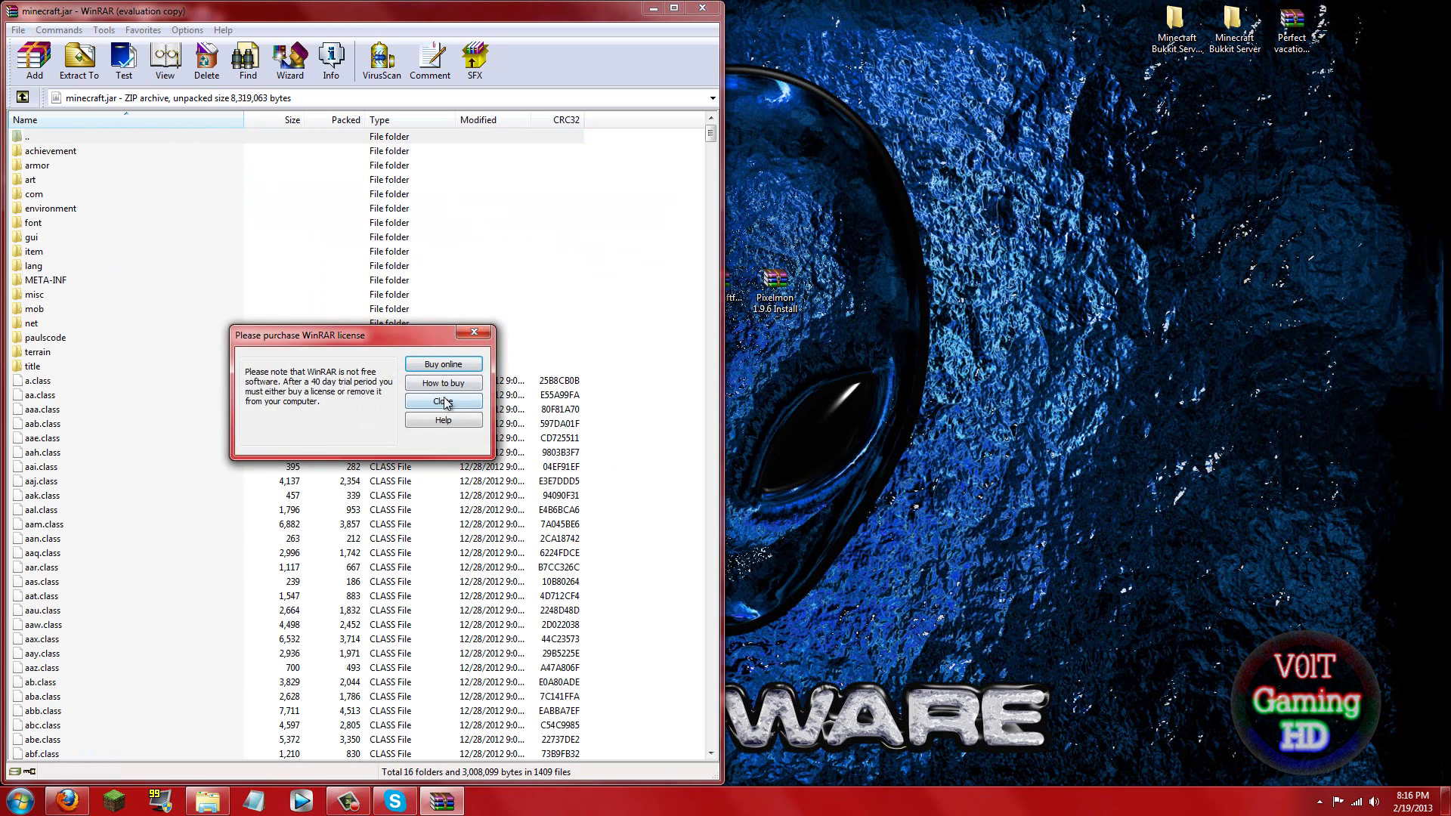
Step: Dismiss the licence reminder and pop-ups, then delete the META-INF folder from minecraft.jar
{"action": "left_click", "coordinate": [445, 403]}
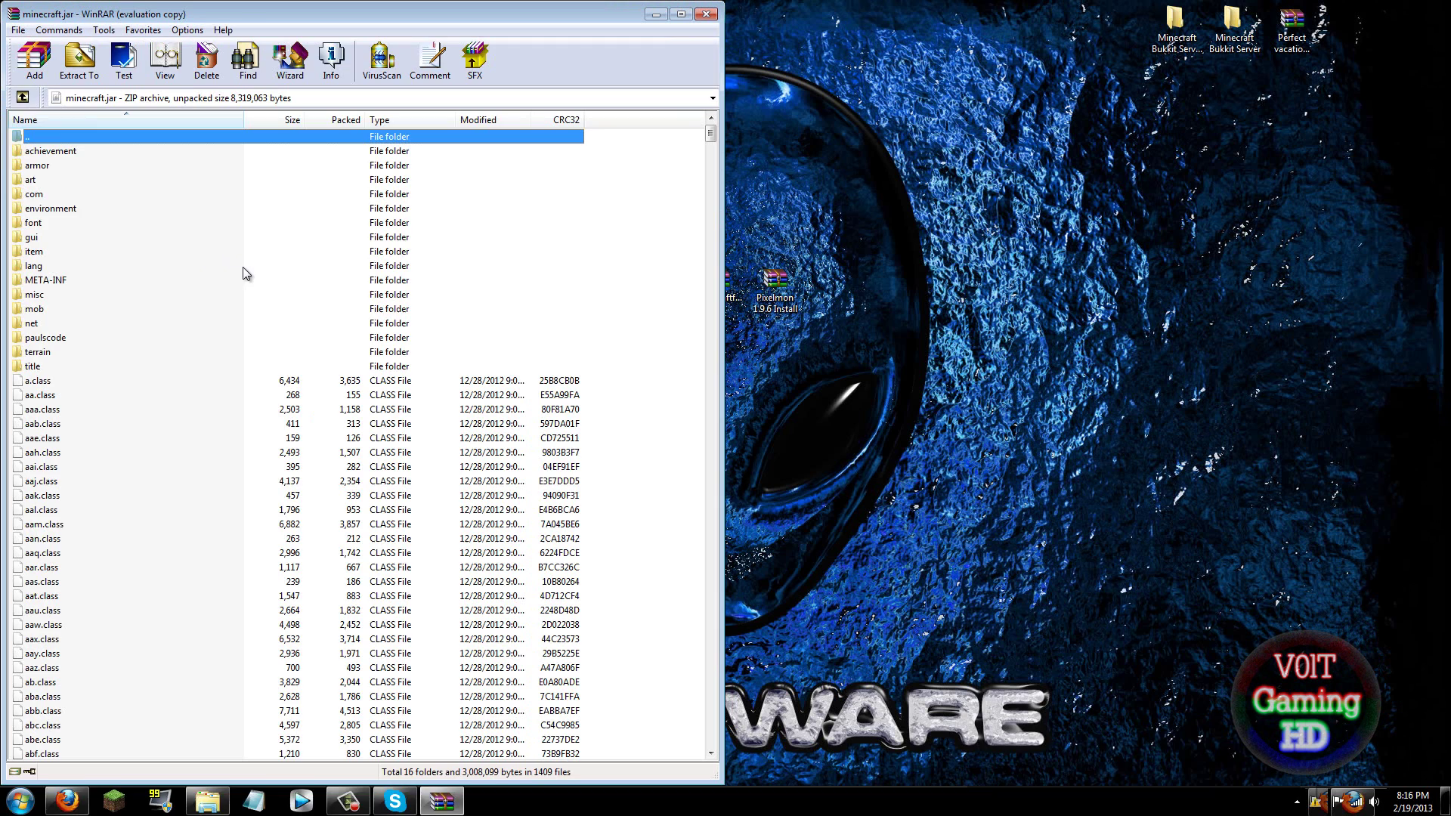
{"action": "left_click", "coordinate": [1321, 751]}
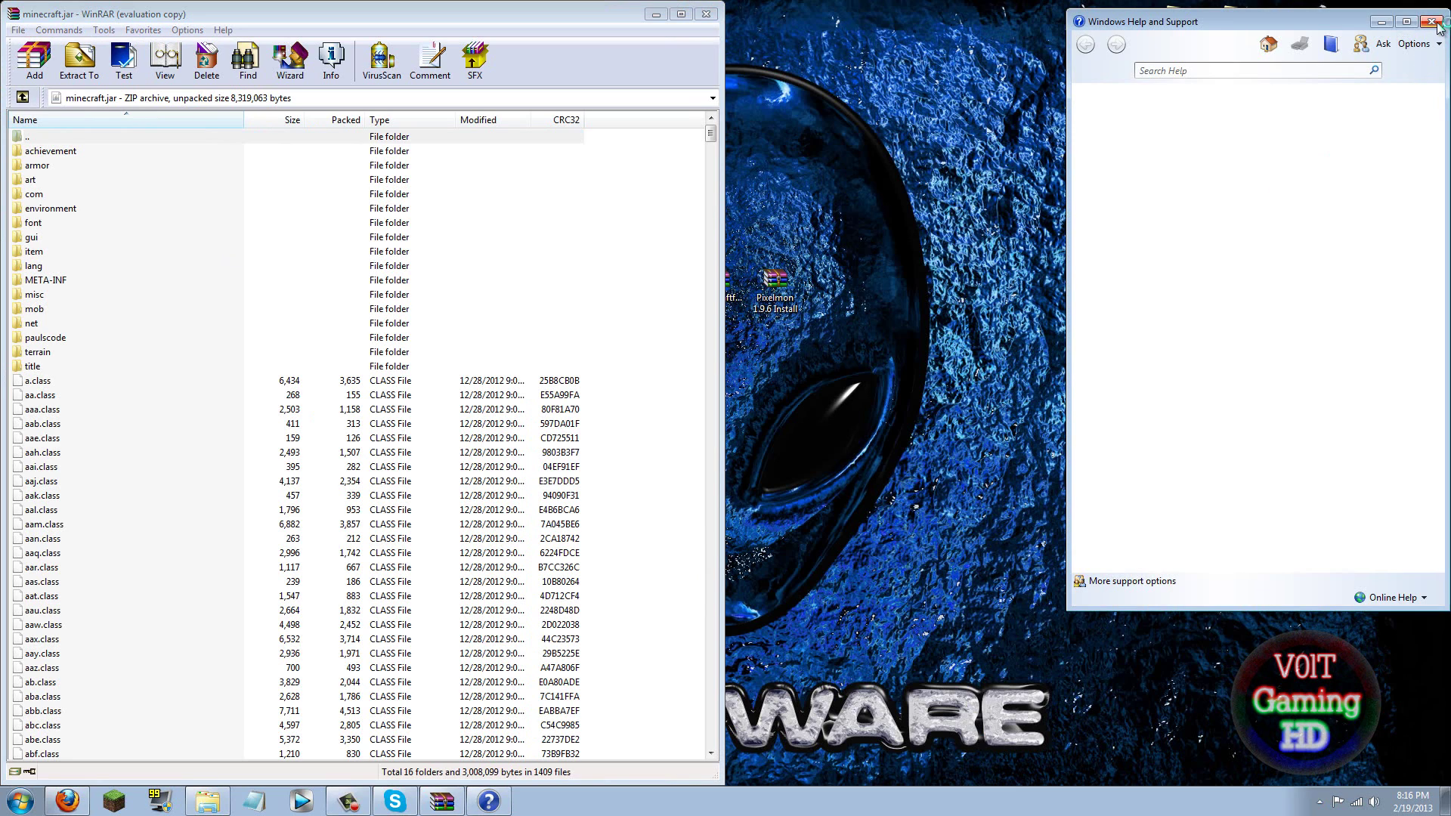
{"action": "left_click", "coordinate": [1432, 21]}
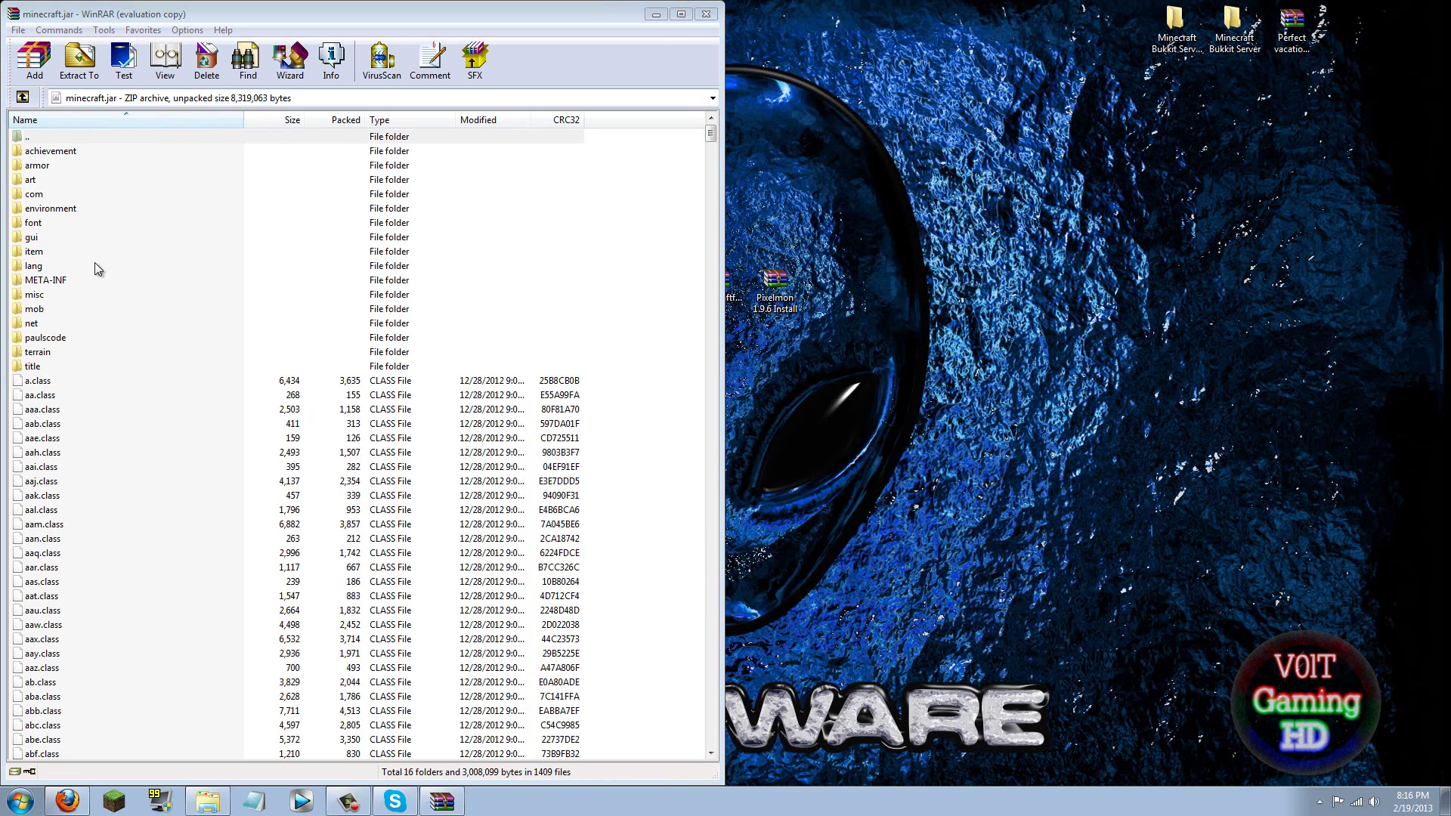
{"action": "left_click", "coordinate": [69, 280]}
{"action": "key", "text": "Delete"}
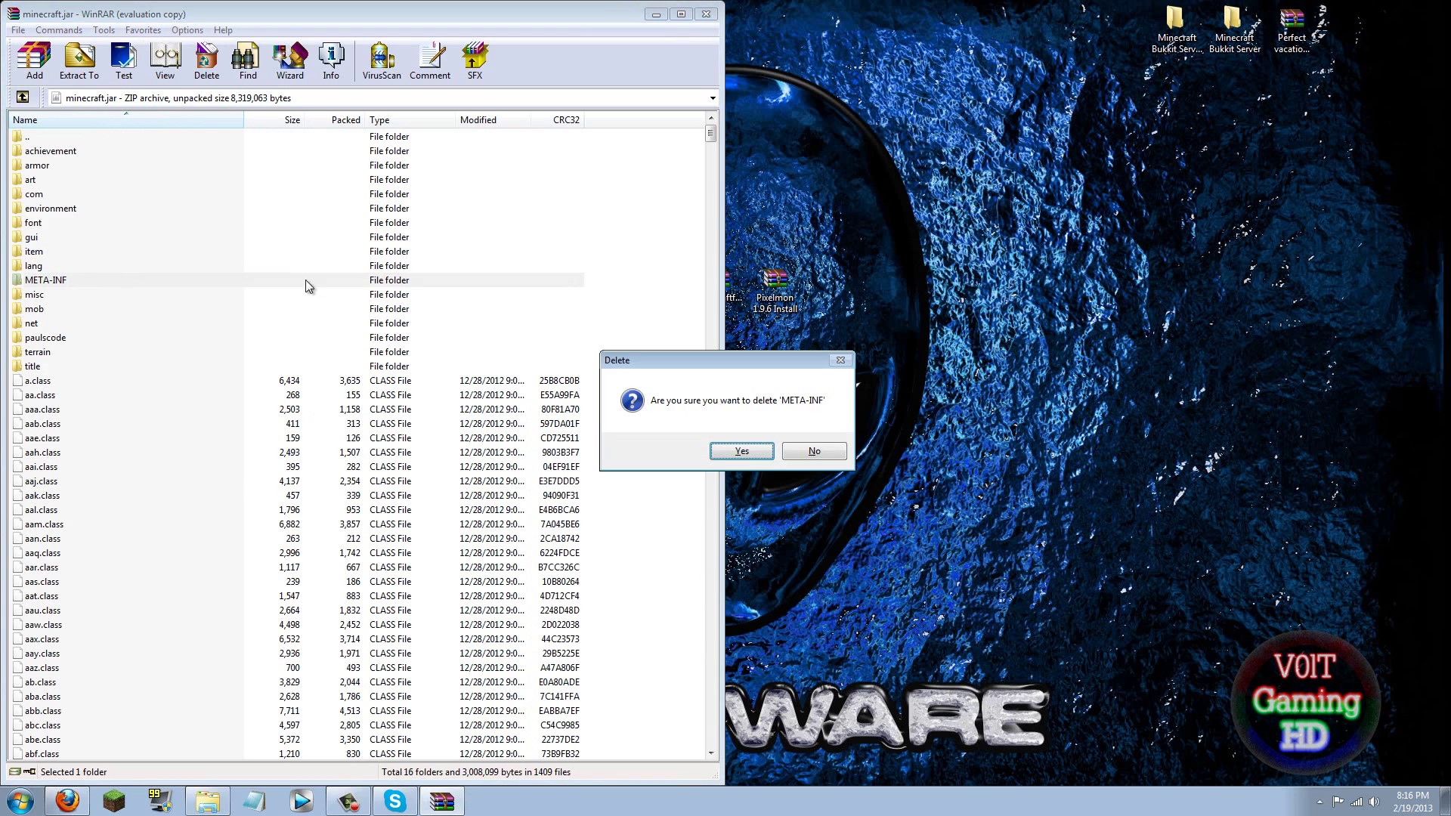
{"action": "left_click", "coordinate": [733, 450]}
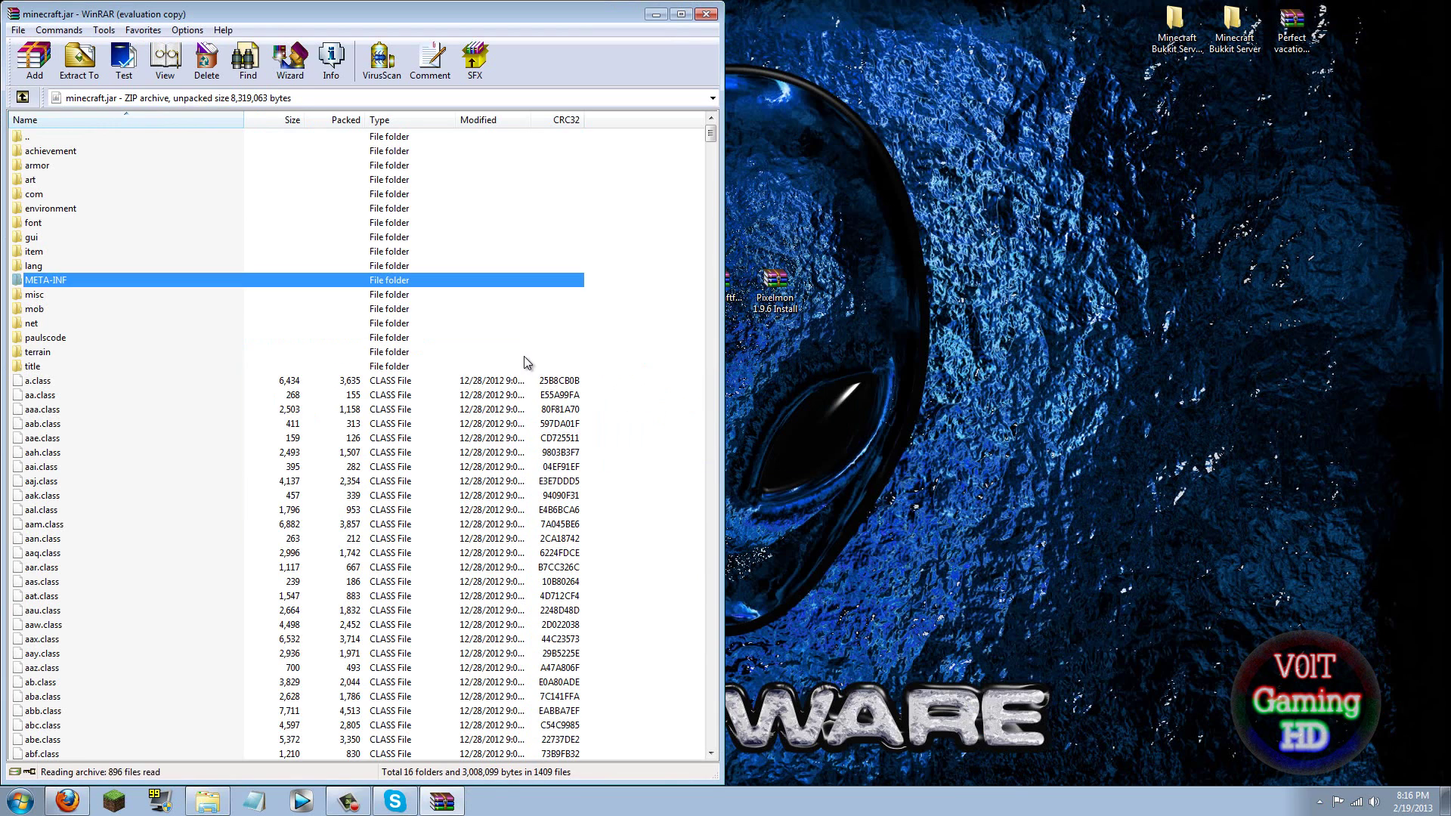
Step: Open the Forge universal archive, dismissing the cannot-open errors and licence reminders
{"action": "double_click", "coordinate": [737, 291]}
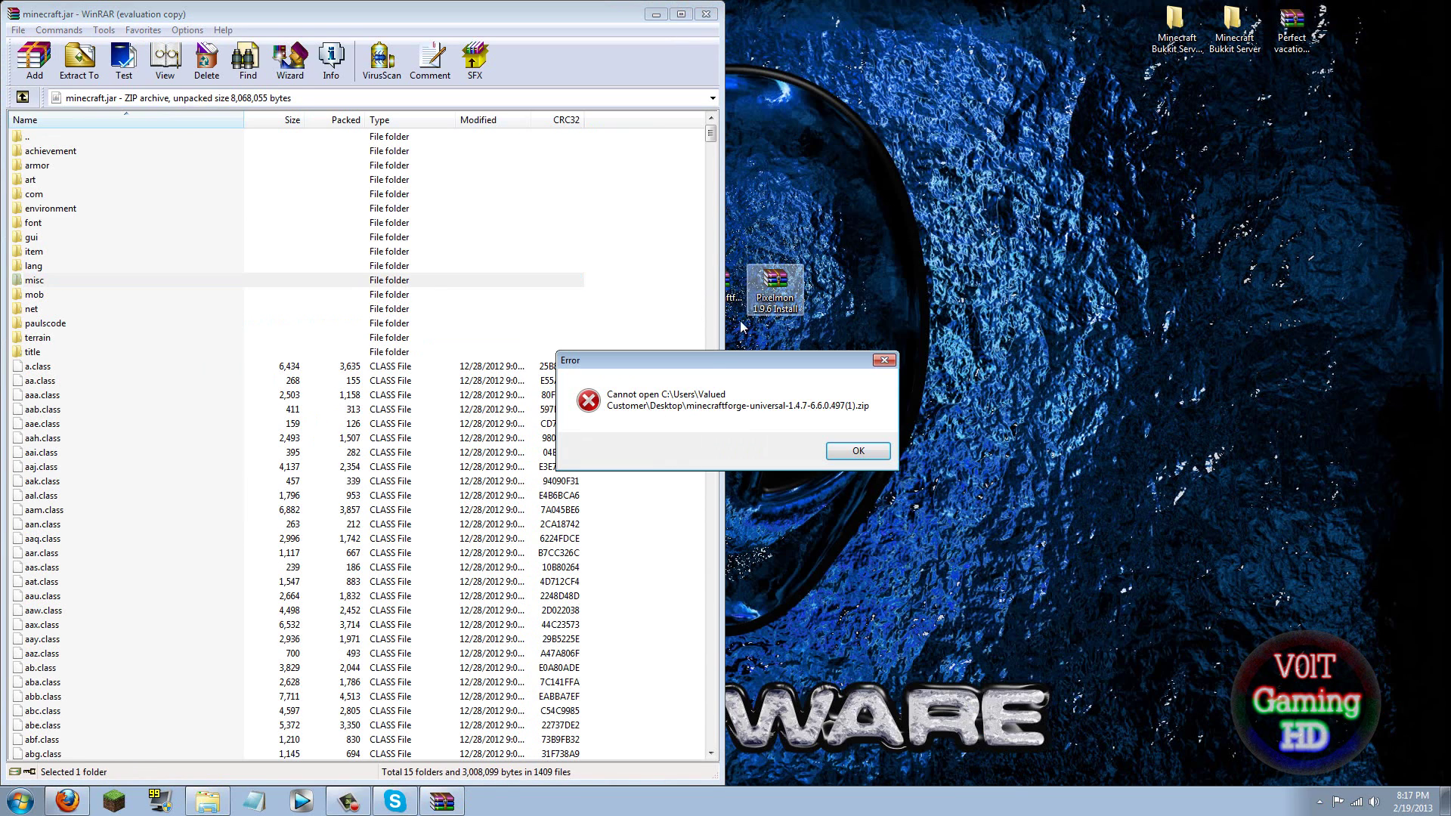
{"action": "left_click", "coordinate": [839, 446]}
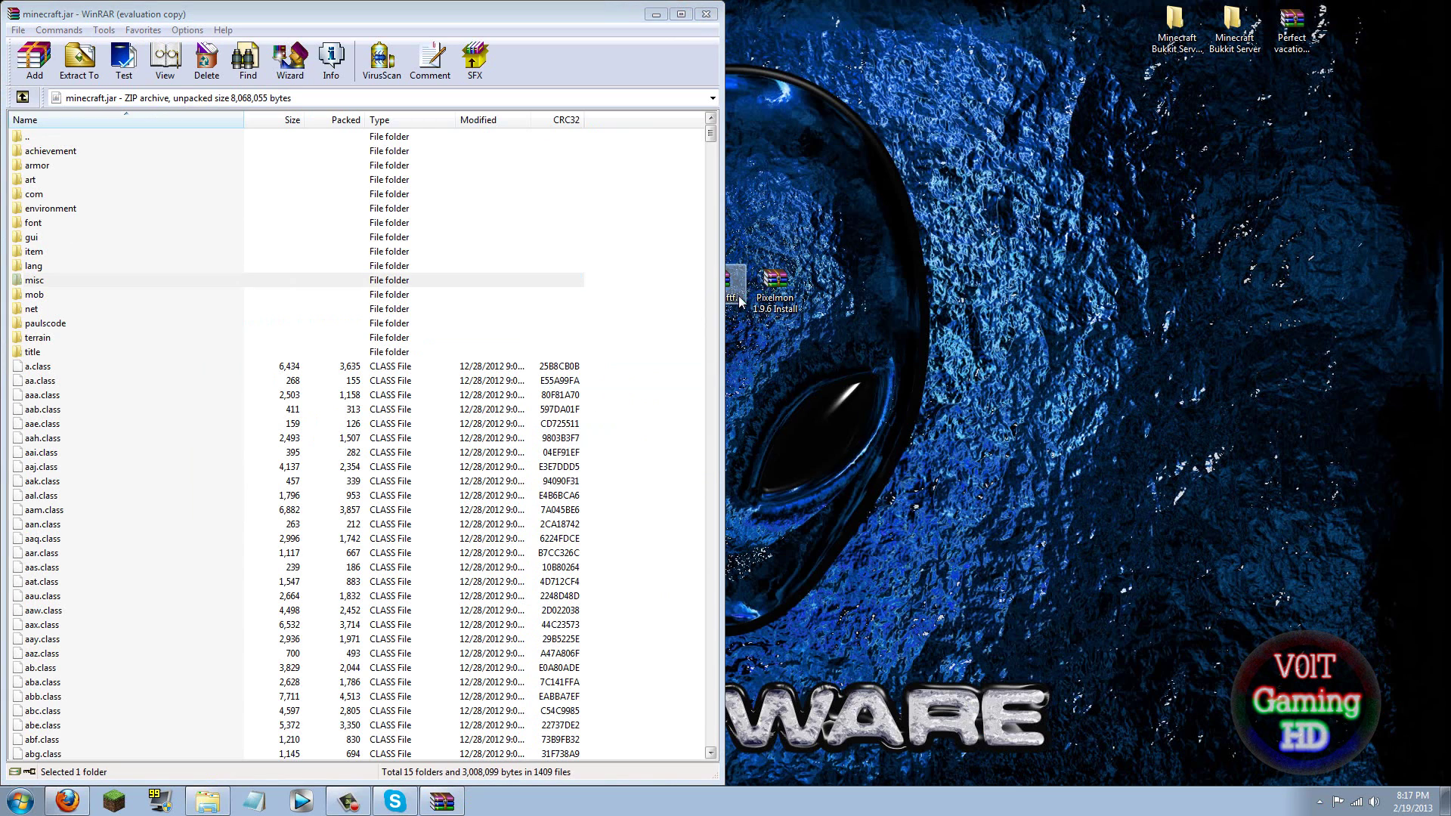
{"action": "left_click", "coordinate": [873, 457]}
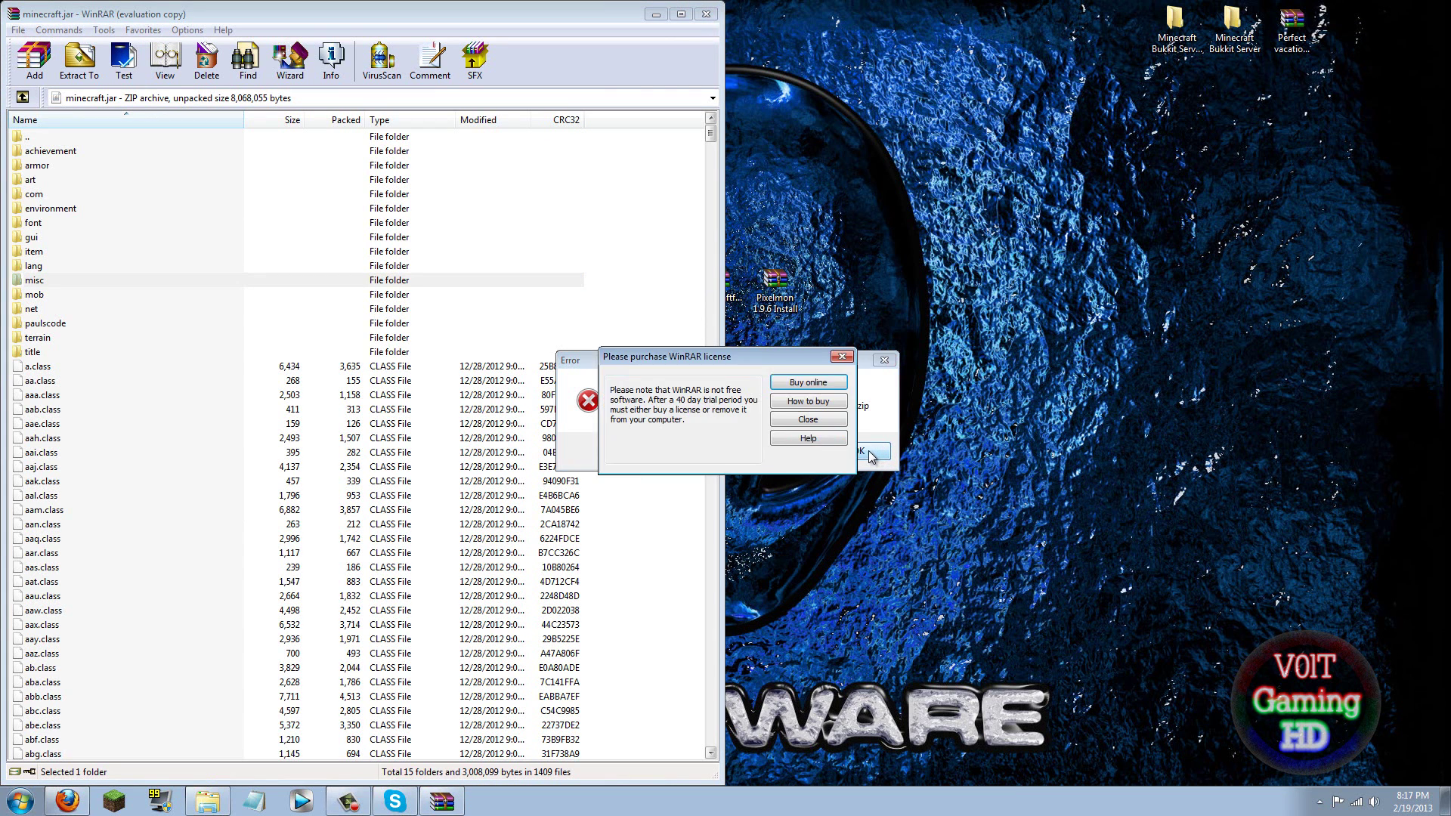
{"action": "left_click", "coordinate": [832, 433]}
{"action": "left_click", "coordinate": [861, 458]}
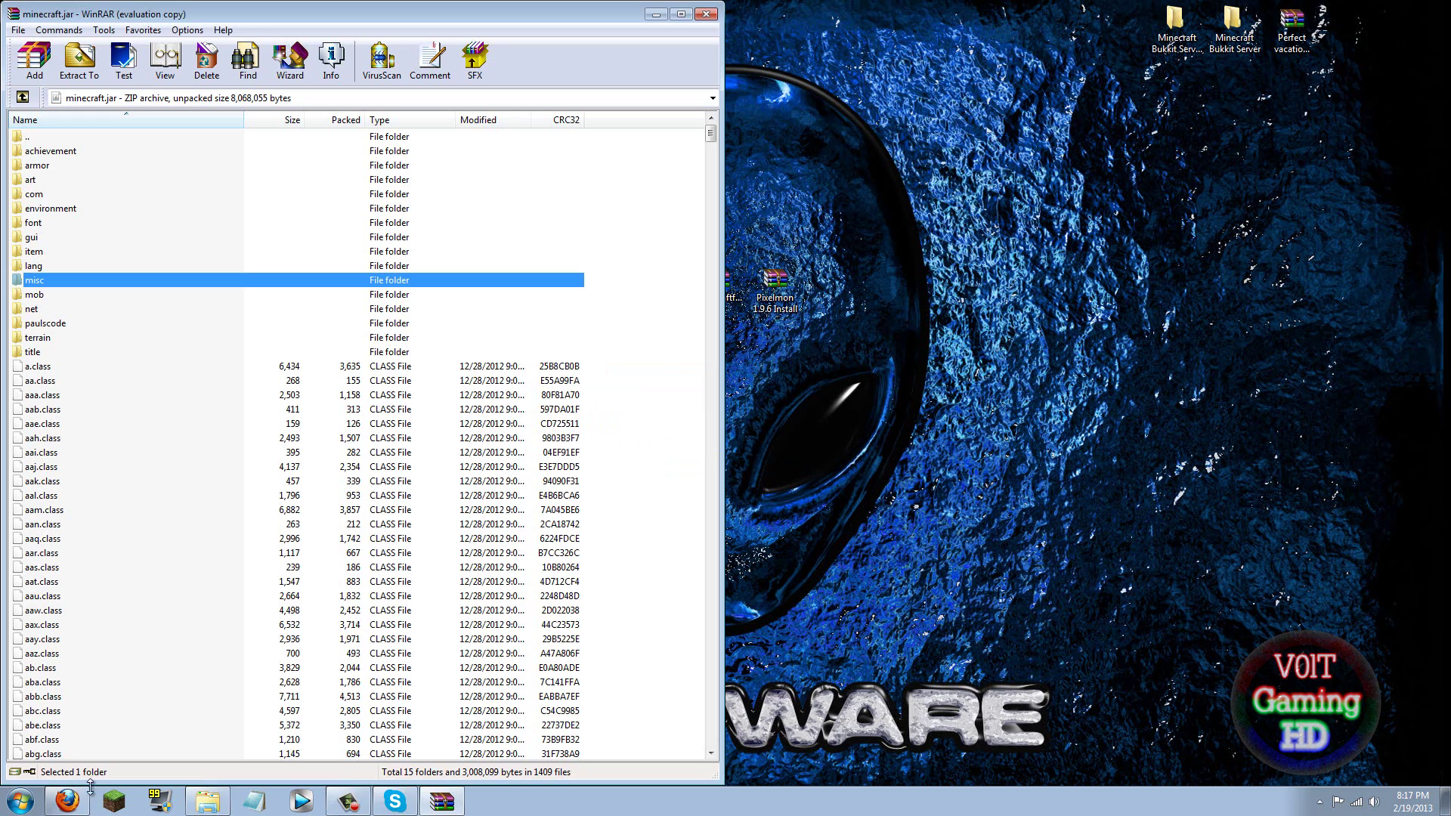
{"action": "left_click", "coordinate": [349, 802]}
Step: Select everything in the Forge universal archive and add it into minecraft.jar
{"action": "left_click", "coordinate": [1419, 731]}
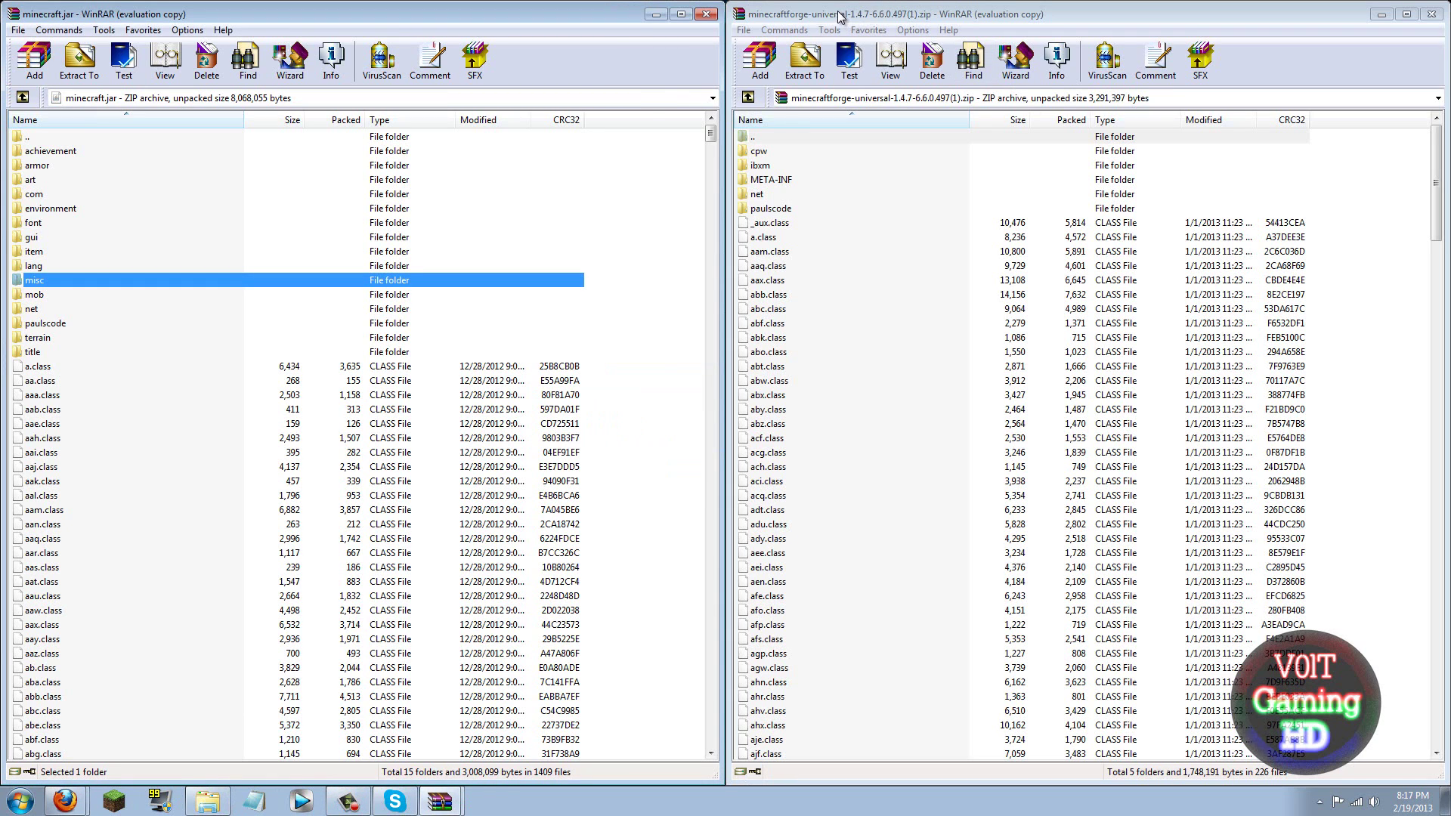
{"action": "left_click", "coordinate": [839, 15]}
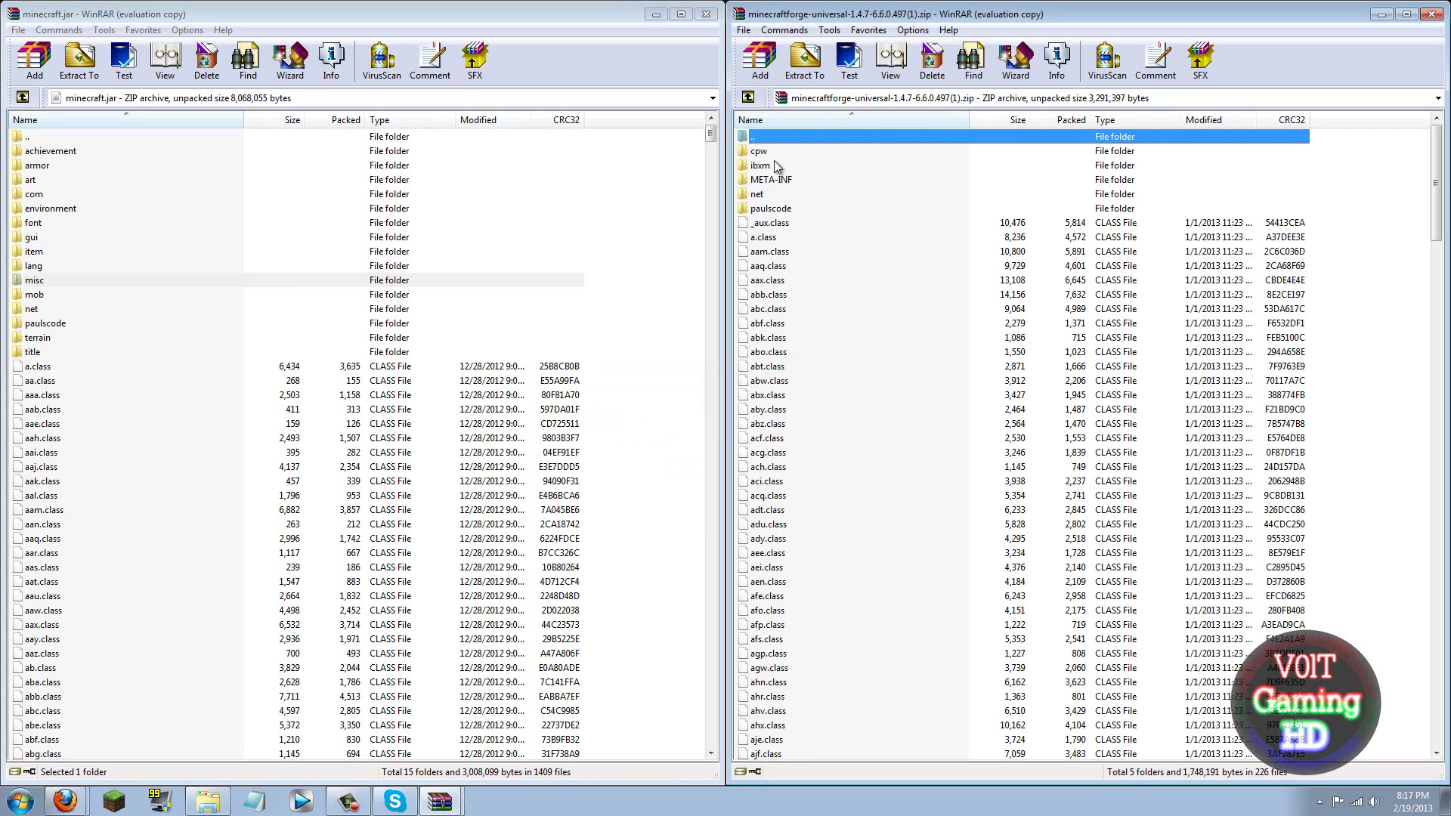
{"action": "scroll", "coordinate": [774, 160], "scroll_direction": "down", "scroll_amount": 2}
{"action": "scroll", "coordinate": [781, 155], "scroll_direction": "up", "scroll_amount": 2}
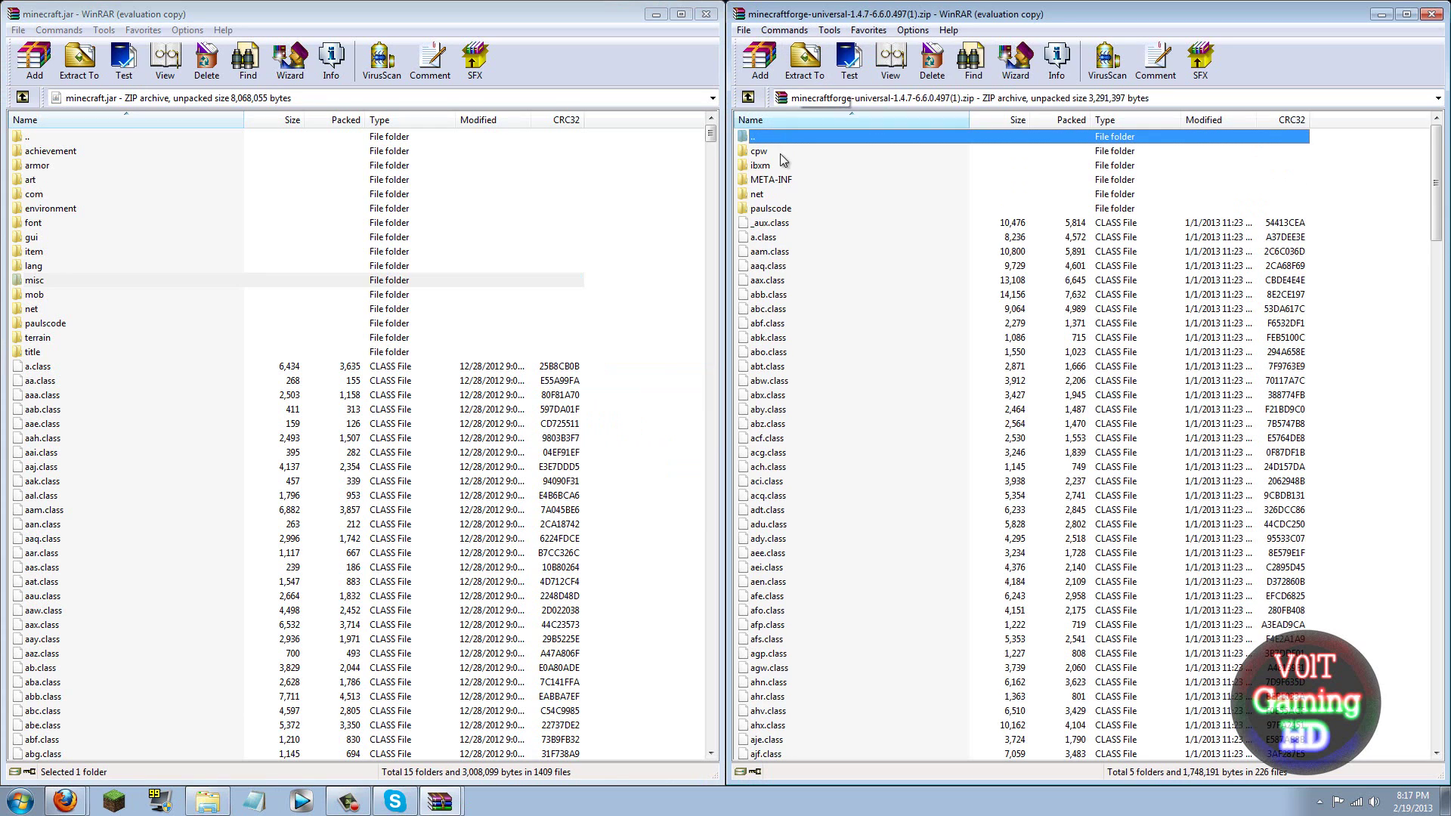
{"action": "left_click", "coordinate": [788, 180]}
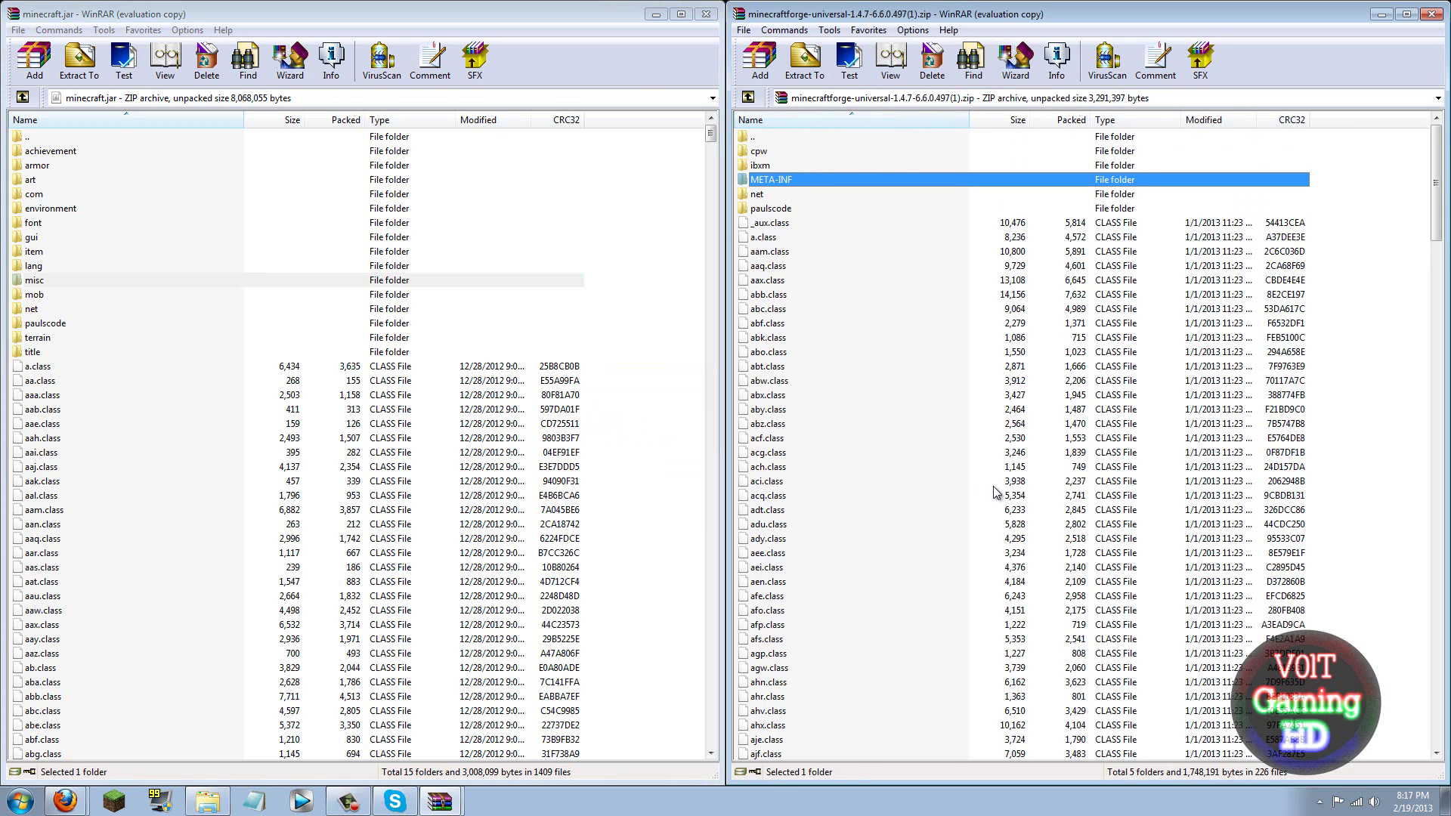
{"action": "key", "text": "ctrl+a"}
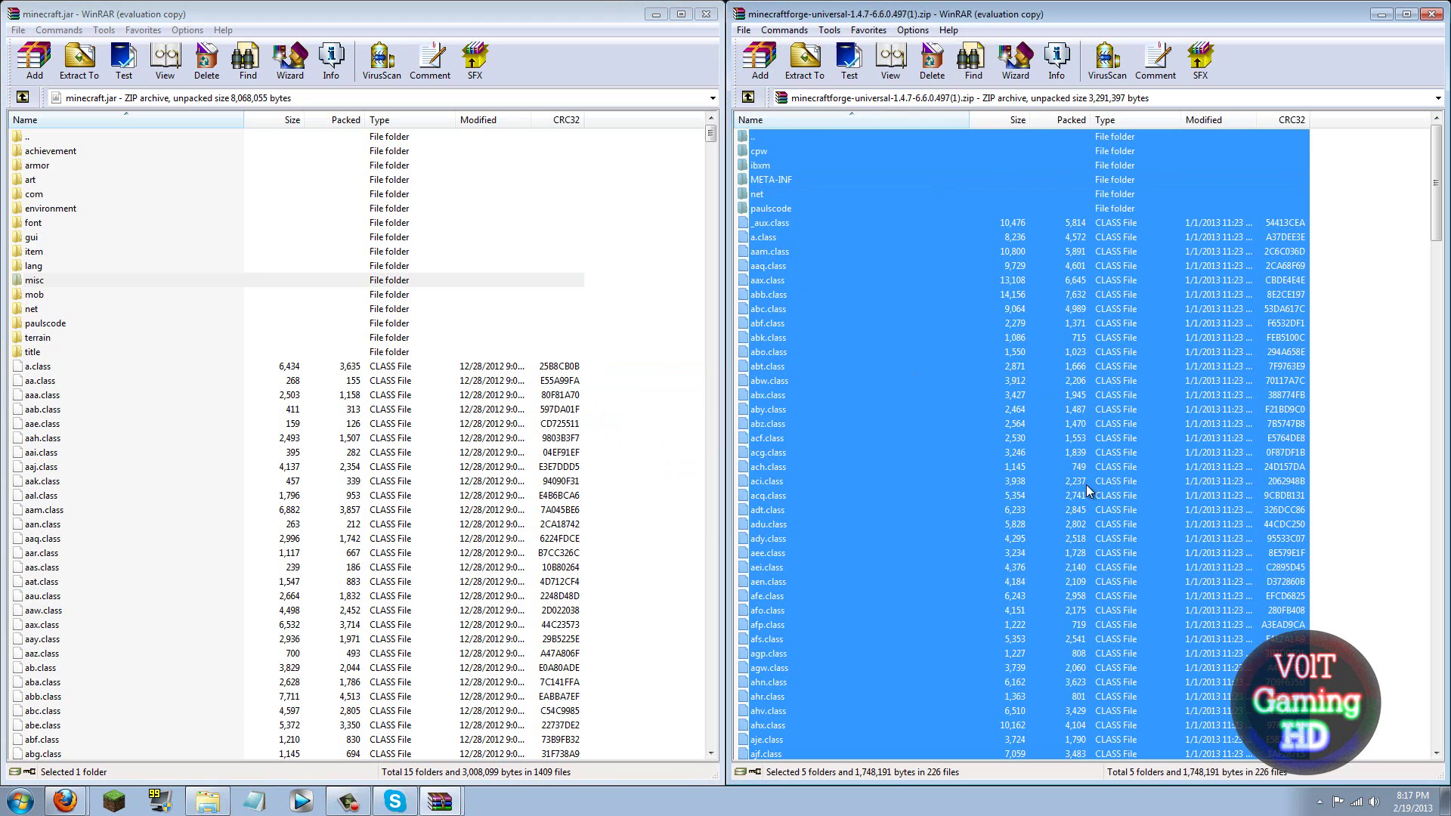
{"action": "left_click_drag", "start_coordinate": [1087, 486], "coordinate": [265, 533]}
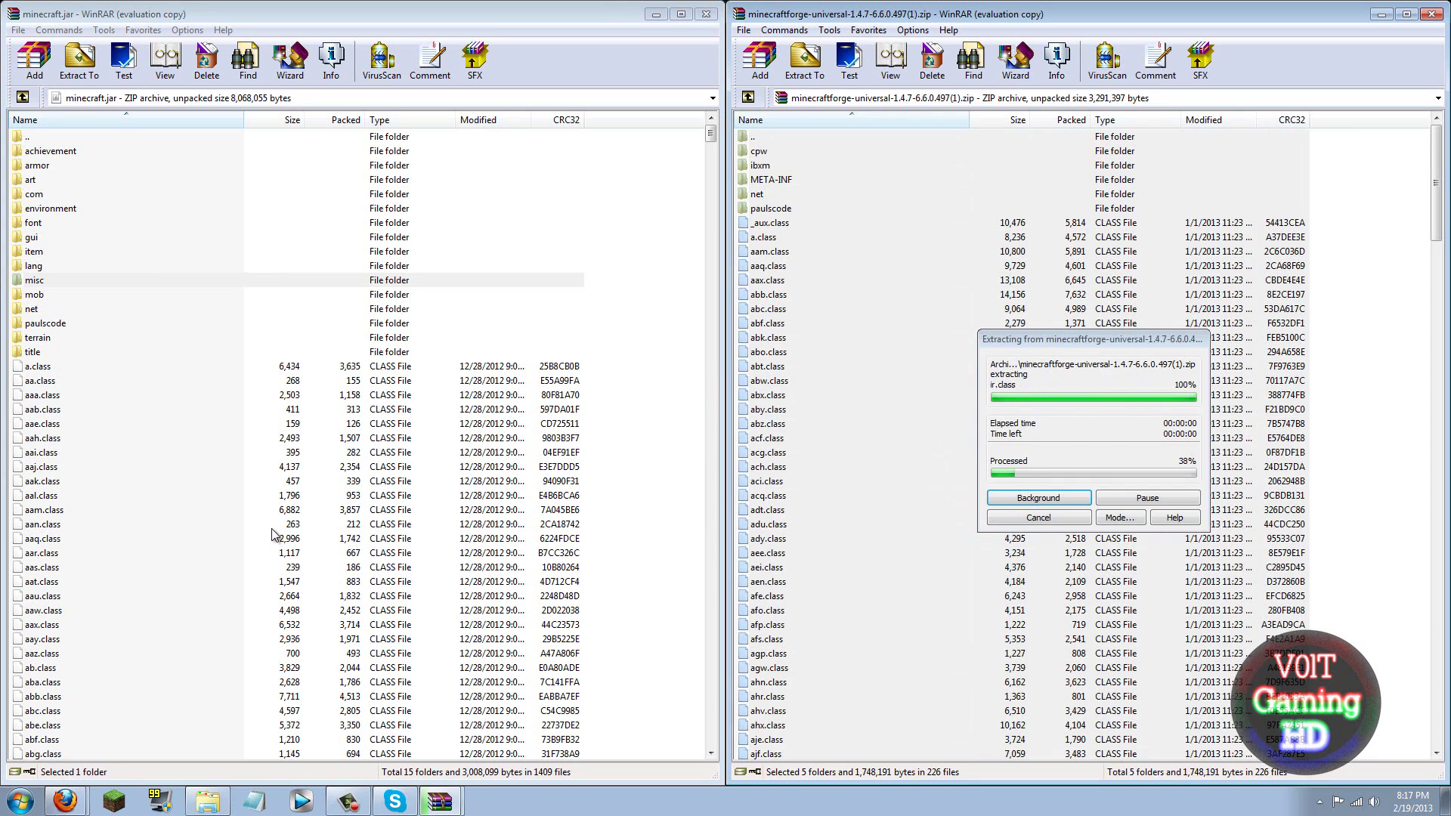
{"action": "left_click", "coordinate": [378, 524]}
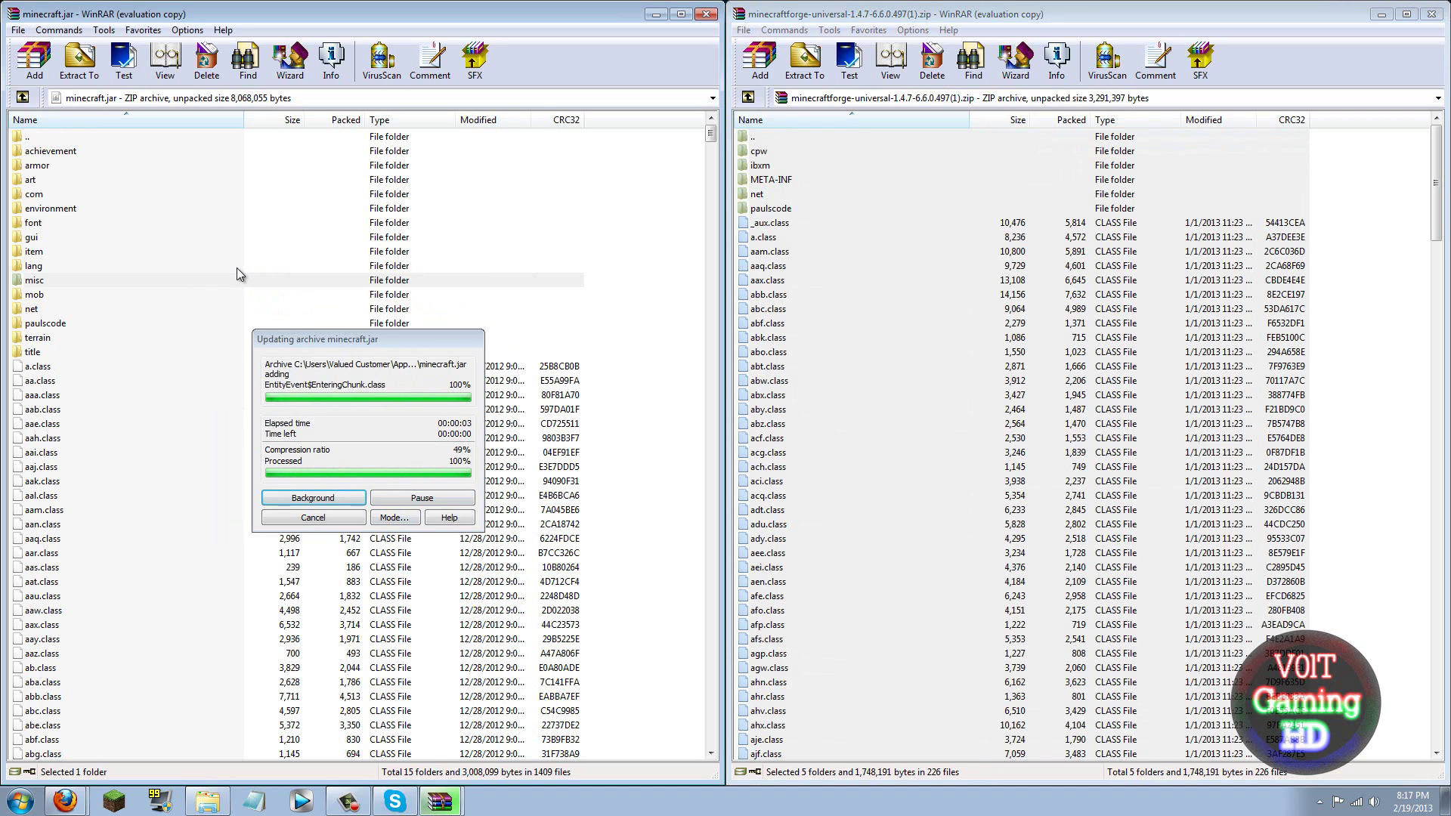
Step: Delete the newly added META-INF folder from minecraft.jar
{"action": "left_click", "coordinate": [74, 309]}
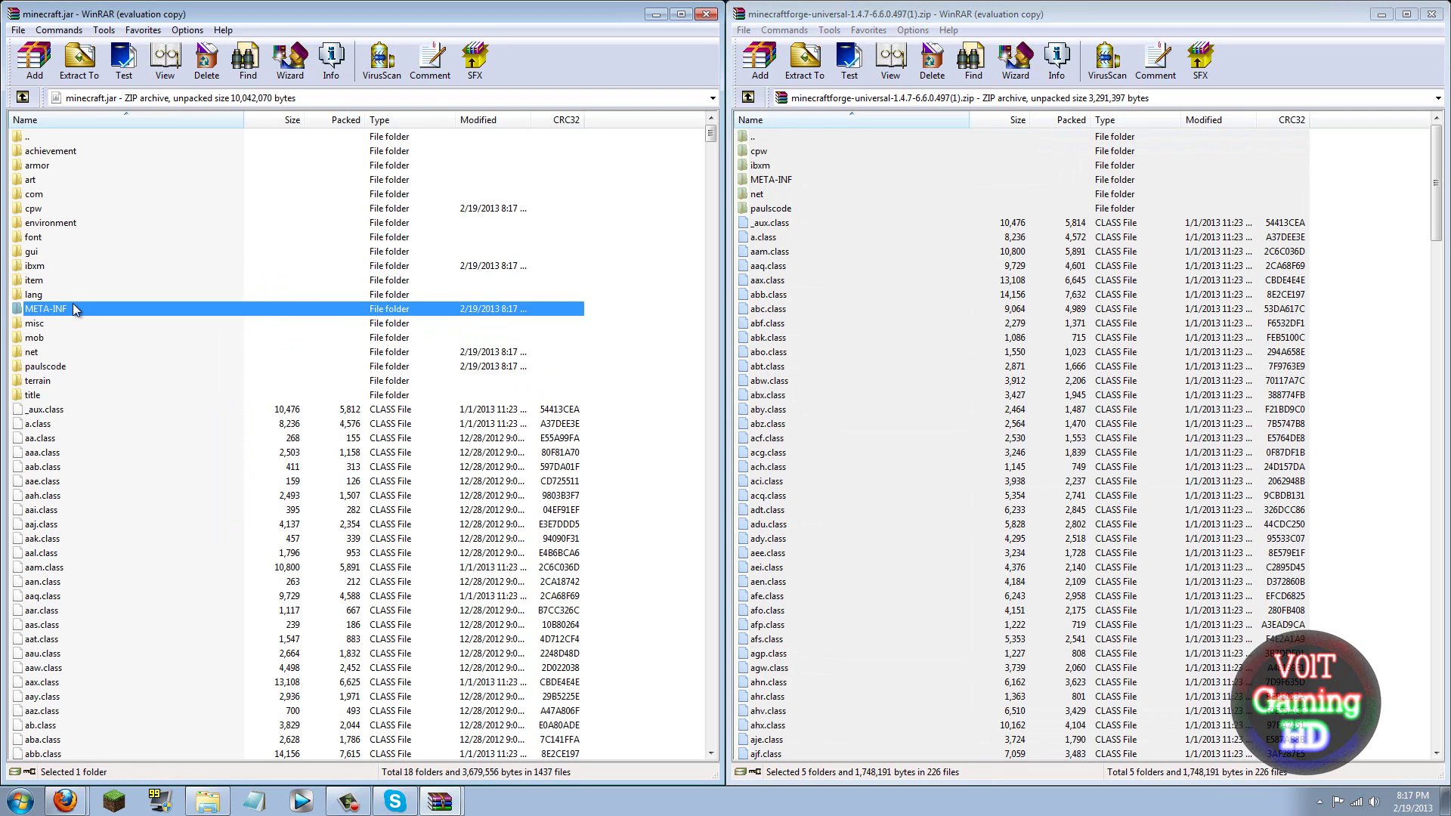
{"action": "key", "text": "Delete"}
{"action": "key", "text": "Return"}
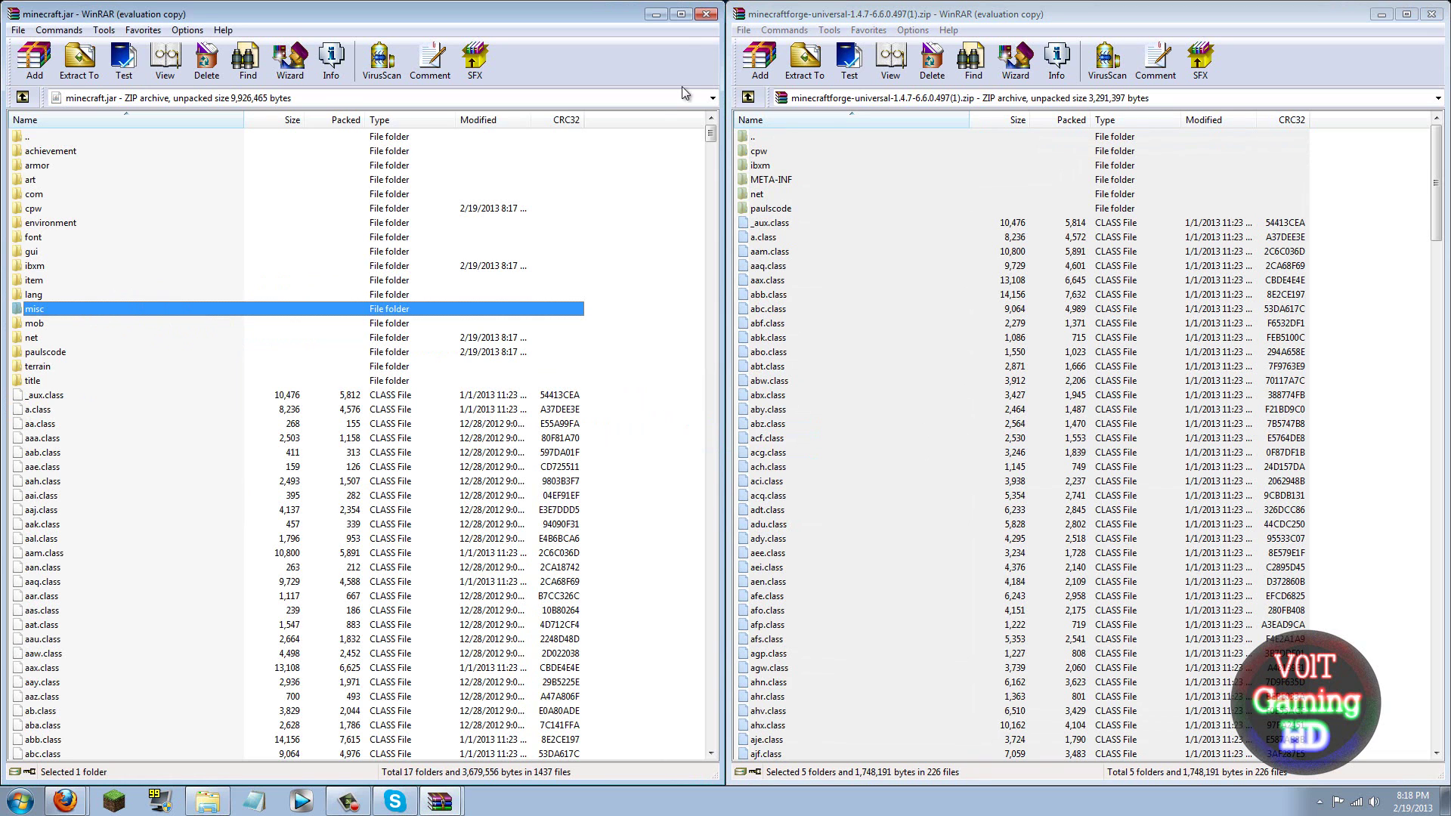
Step: Close the minecraft.jar and Forge archives and the Minecraft Launcher
{"action": "left_click", "coordinate": [702, 14]}
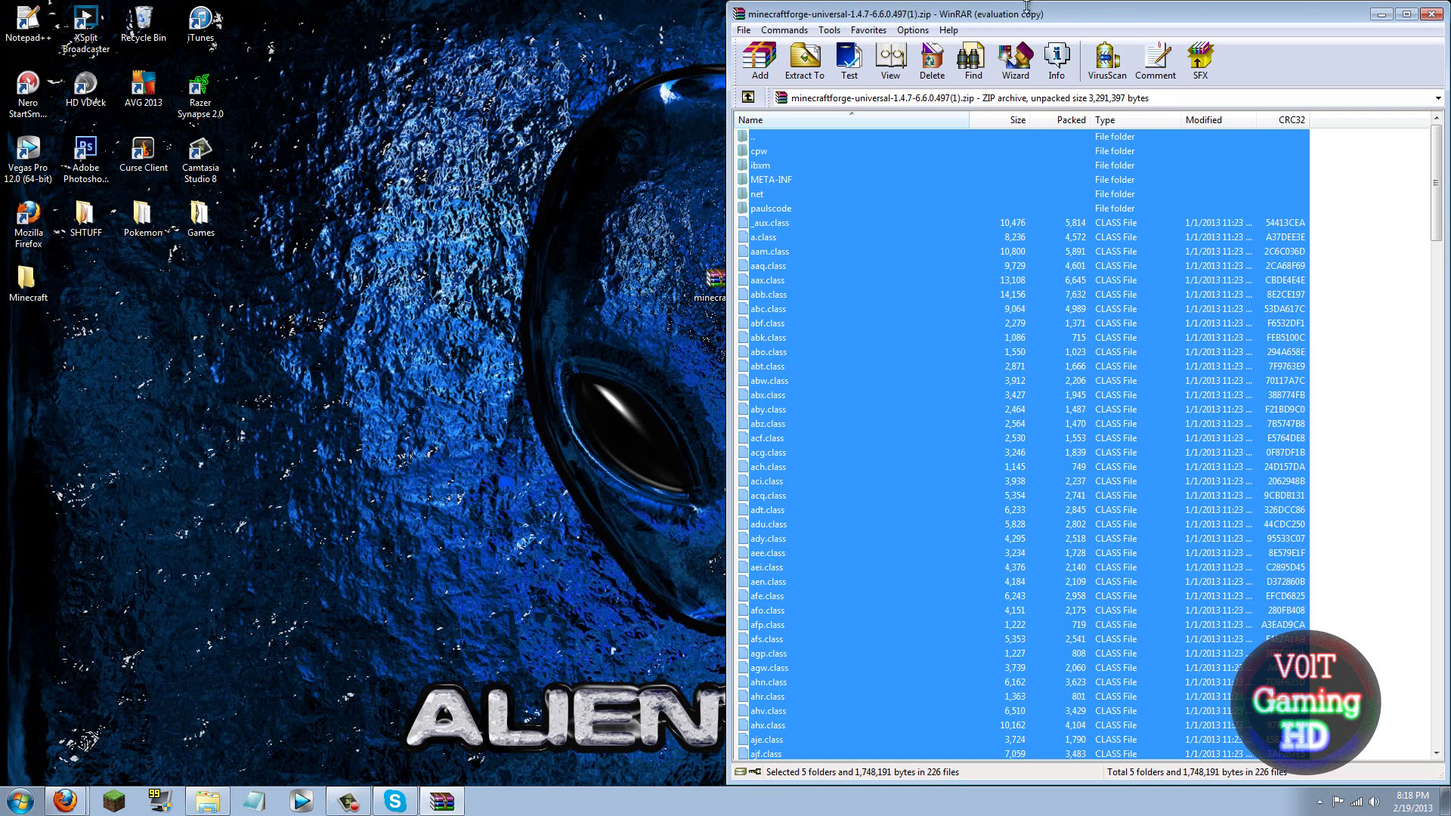
{"action": "left_click", "coordinate": [1431, 14]}
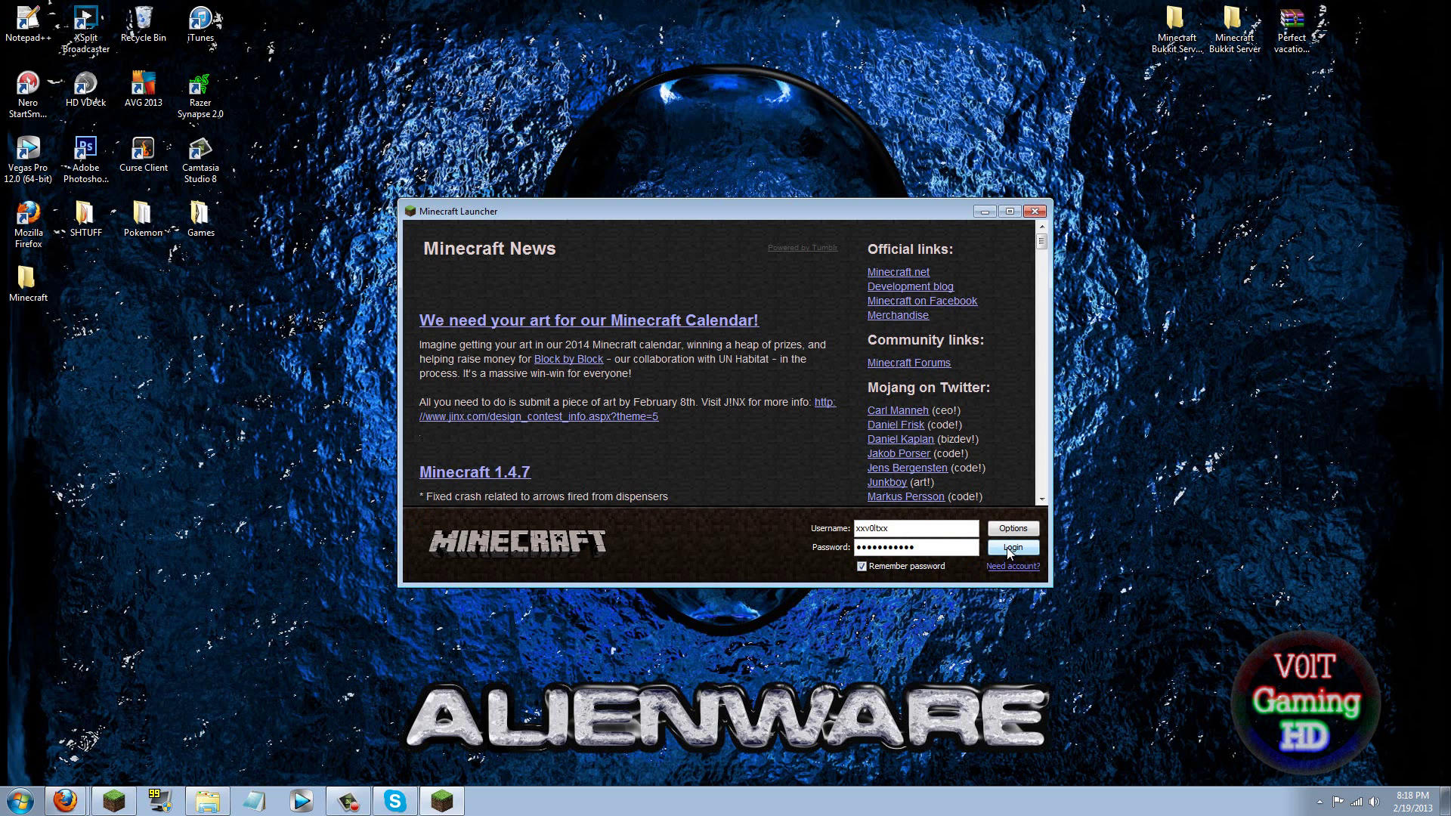
{"action": "left_click", "coordinate": [1034, 211]}
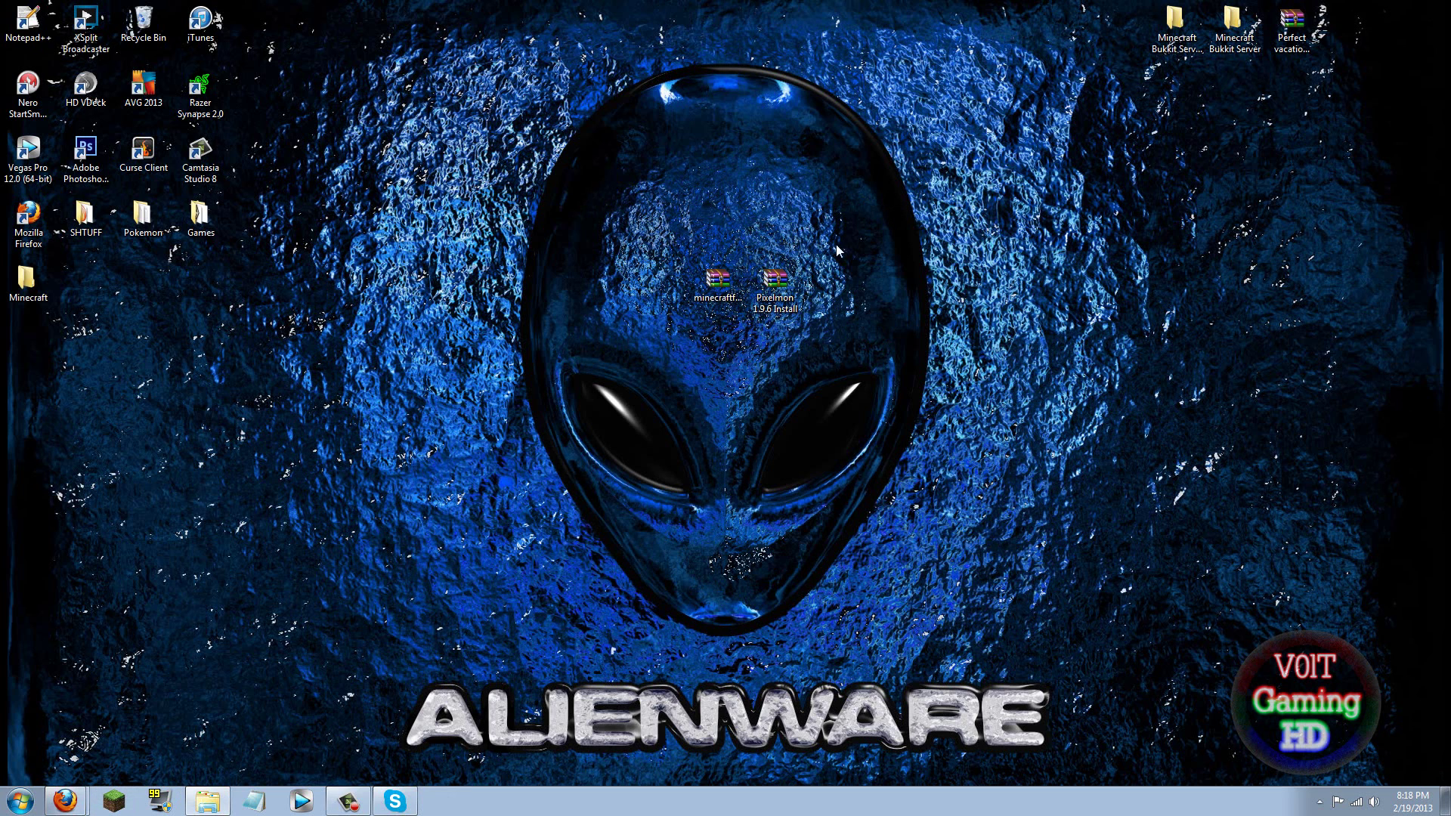
Step: Open Pixelmon 1.9.6 Install.zip, dismiss the licence reminder, and position its window on the right
{"action": "double_click", "coordinate": [768, 279]}
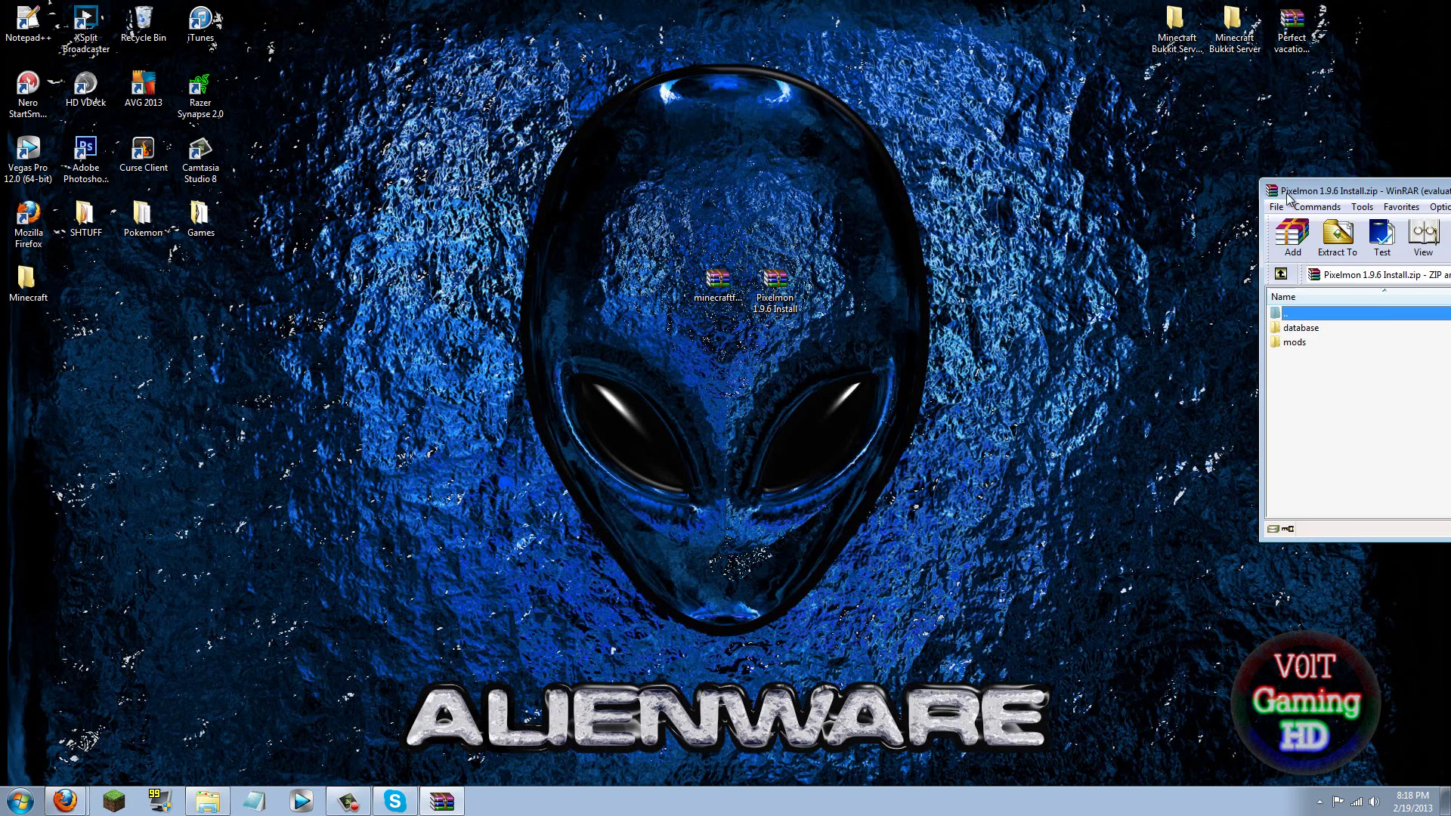
{"action": "left_click_drag", "start_coordinate": [1292, 198], "coordinate": [1450, 198]}
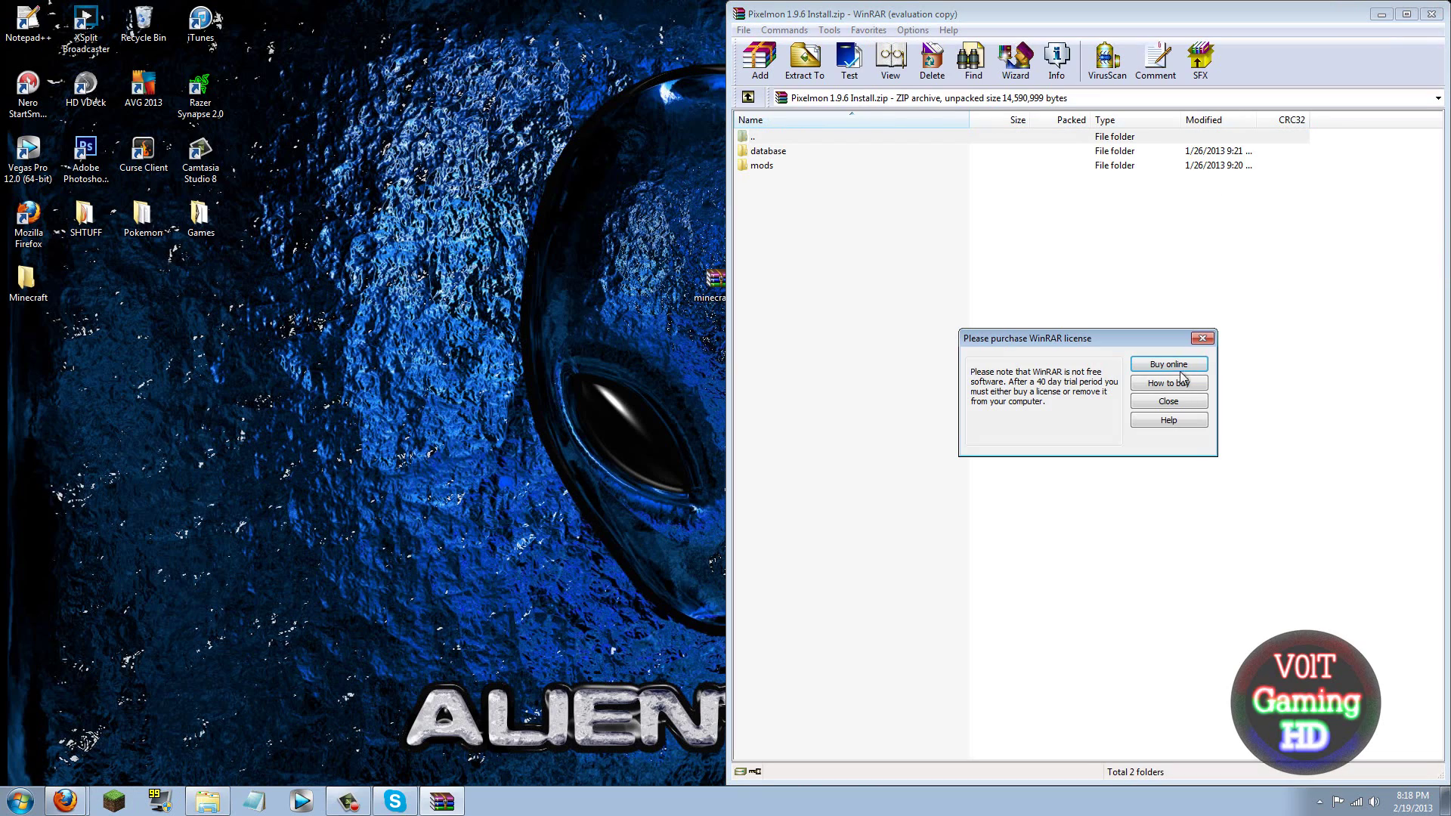
{"action": "left_click", "coordinate": [1158, 401]}
{"action": "left_click_drag", "start_coordinate": [945, 7], "coordinate": [950, 50]}
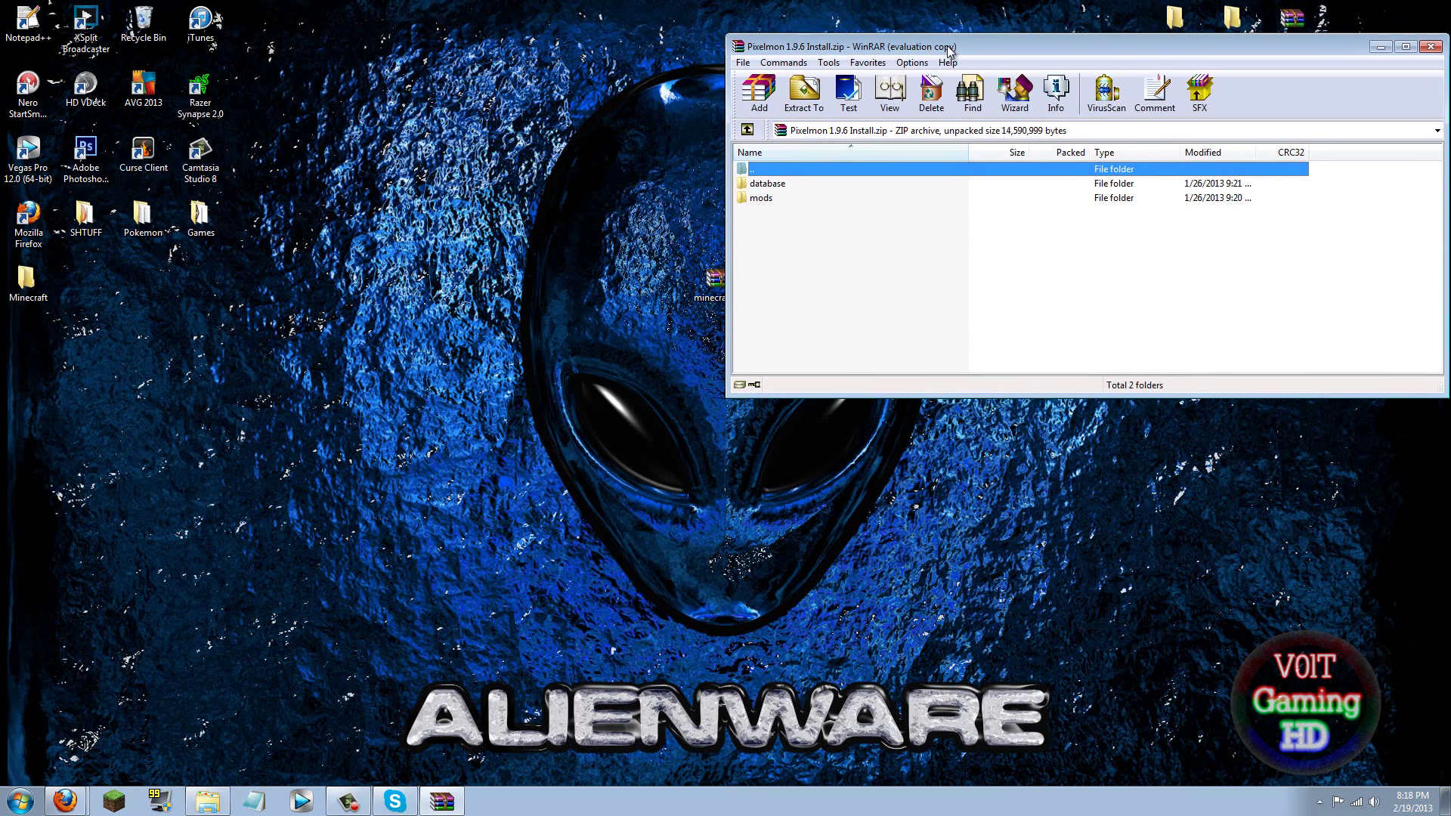
Step: Show the .minecraft folder on the left with the Pixelmon archive filling the right half
{"action": "left_click", "coordinate": [248, 737]}
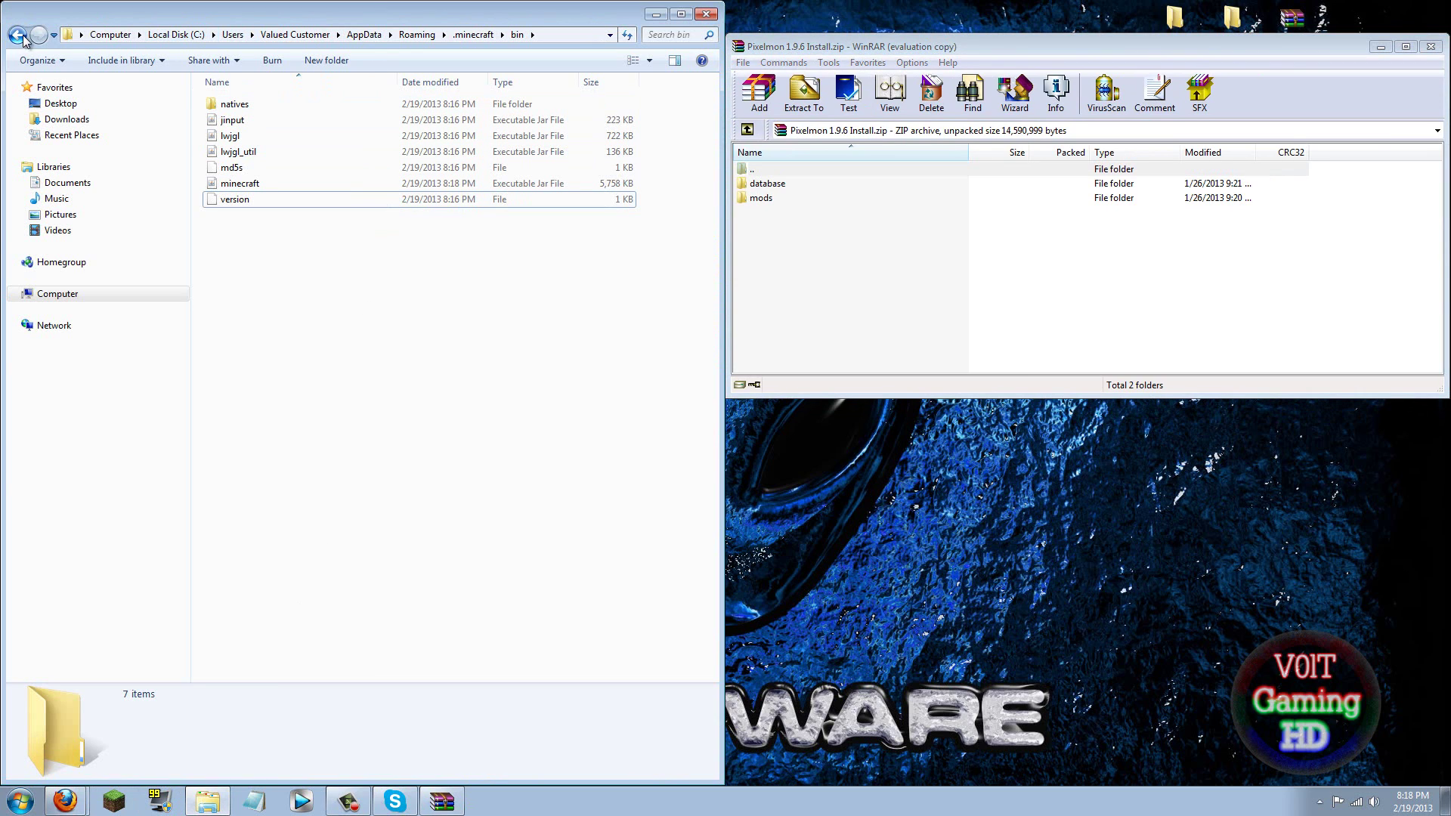
{"action": "left_click", "coordinate": [17, 35]}
{"action": "left_click", "coordinate": [771, 287]}
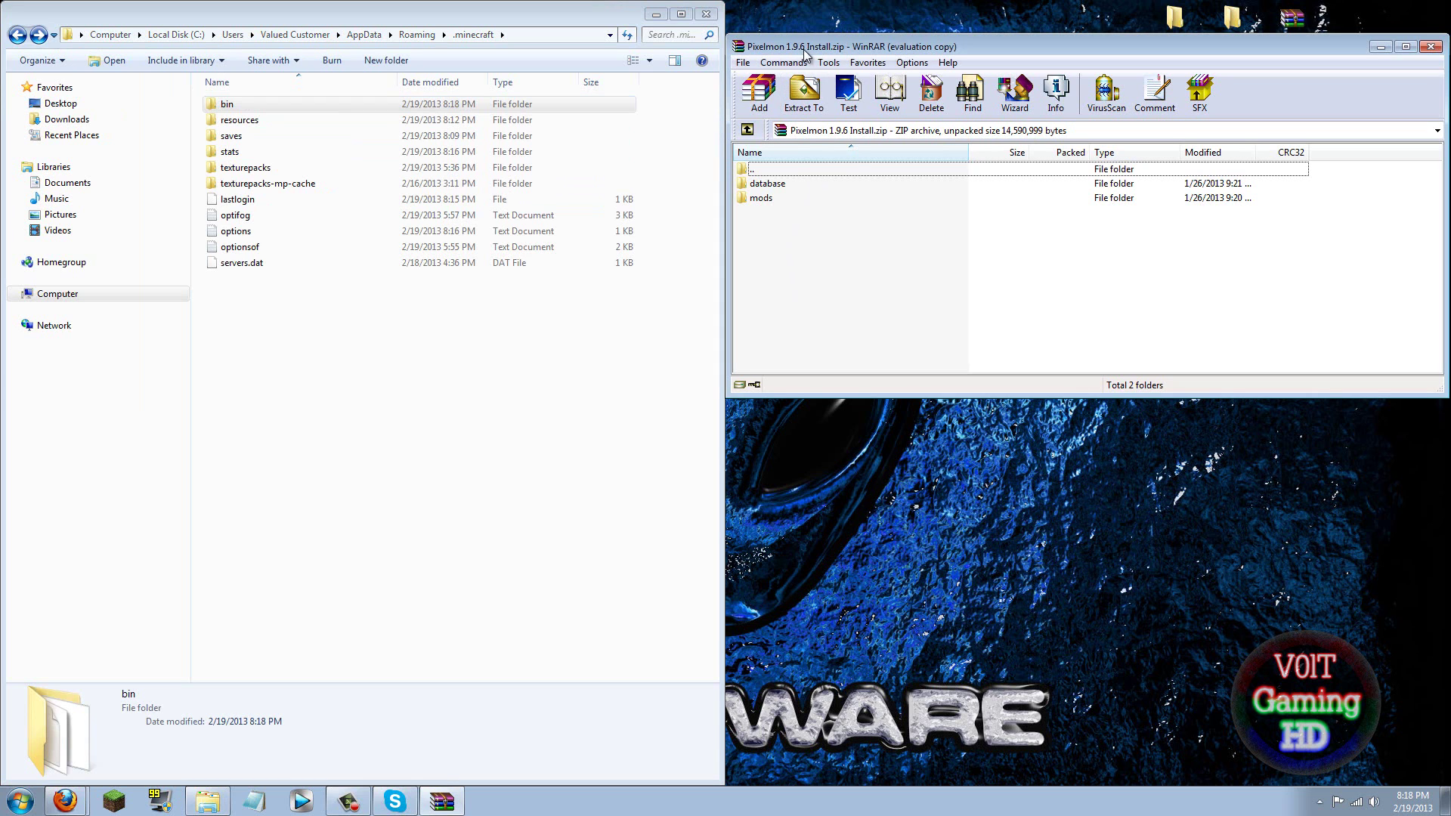
{"action": "left_click_drag", "start_coordinate": [871, 50], "coordinate": [1447, 130]}
Step: Copy the database and mods folders from the Pixelmon archive into .minecraft, then close both windows
{"action": "left_click_drag", "start_coordinate": [803, 182], "coordinate": [860, 161]}
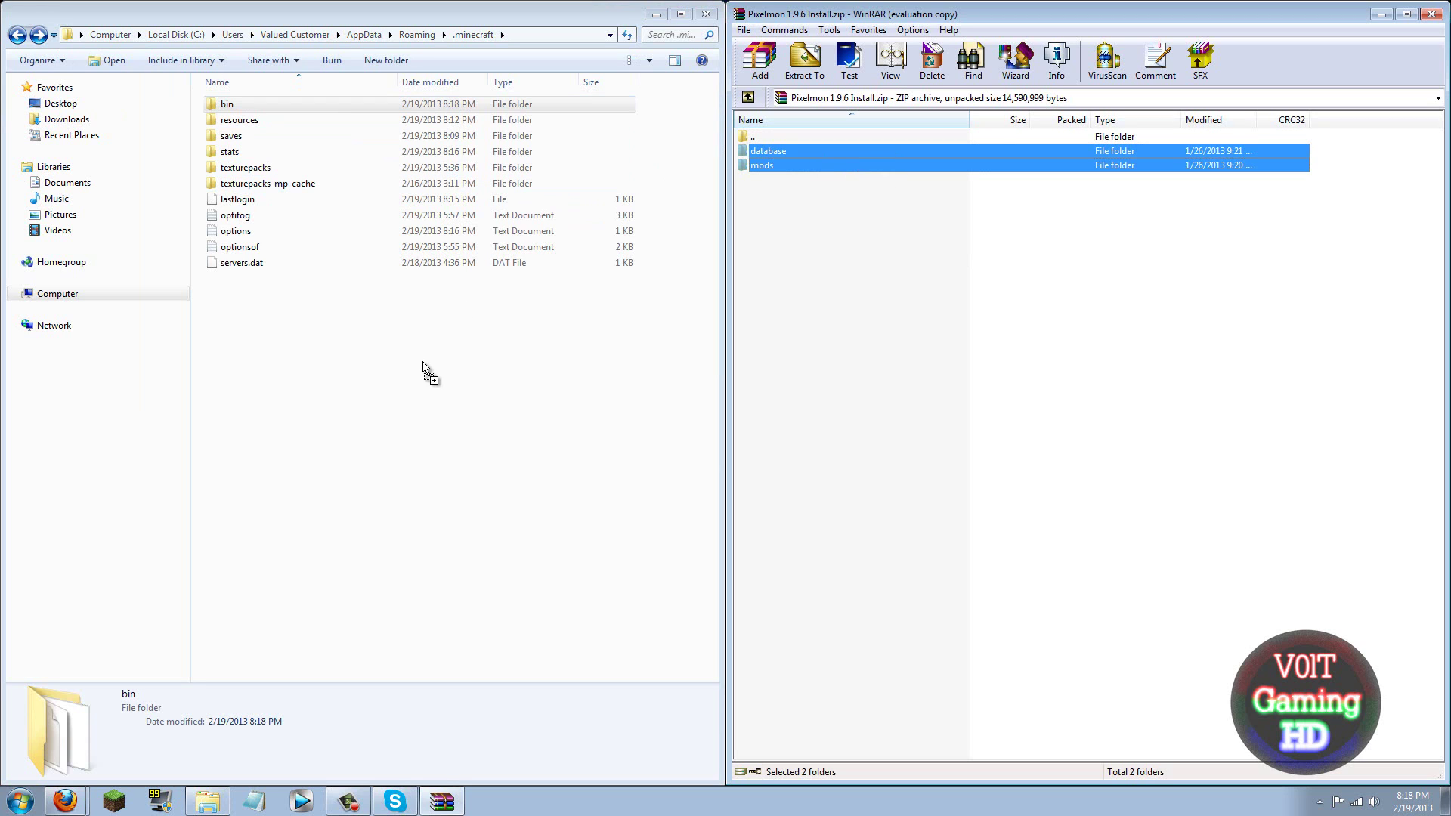
{"action": "left_click_drag", "start_coordinate": [423, 363], "coordinate": [422, 356]}
{"action": "left_click", "coordinate": [353, 360]}
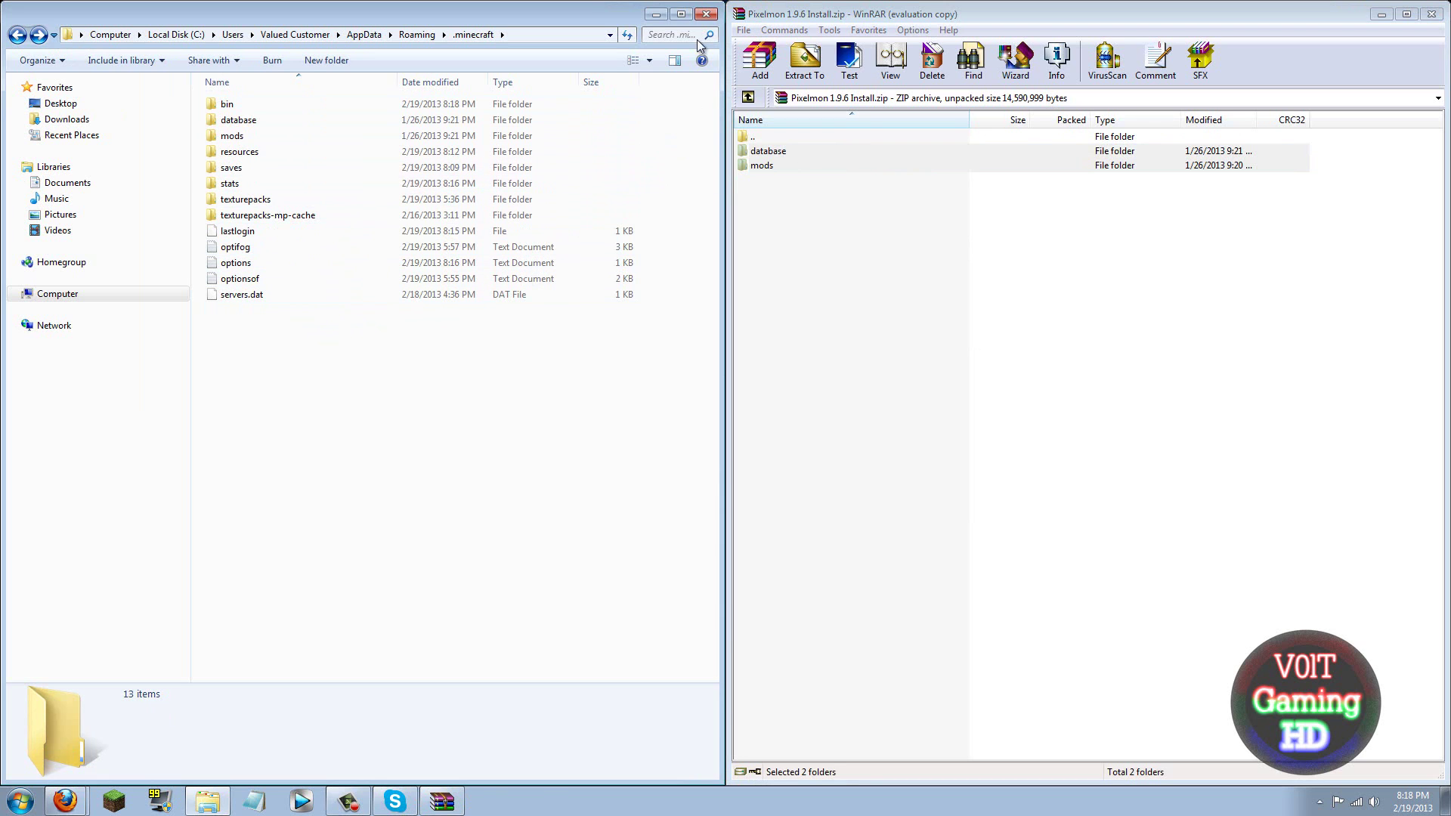
{"action": "left_click", "coordinate": [705, 15]}
{"action": "left_click", "coordinate": [1432, 15]}
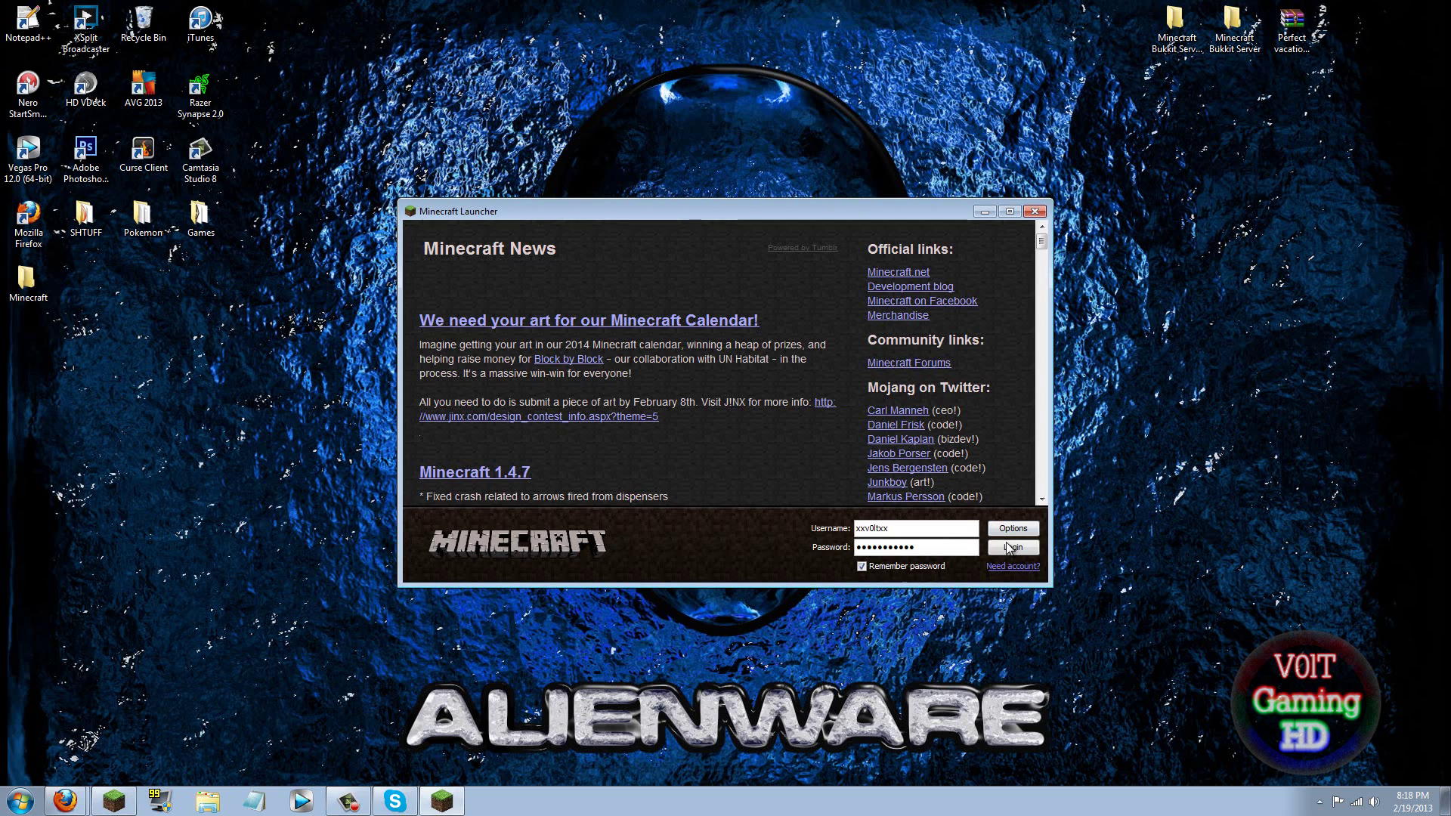
Step: Log in and check the Pixelmon, Forge, FML and MCP entries in the mod list
{"action": "left_click", "coordinate": [1013, 548]}
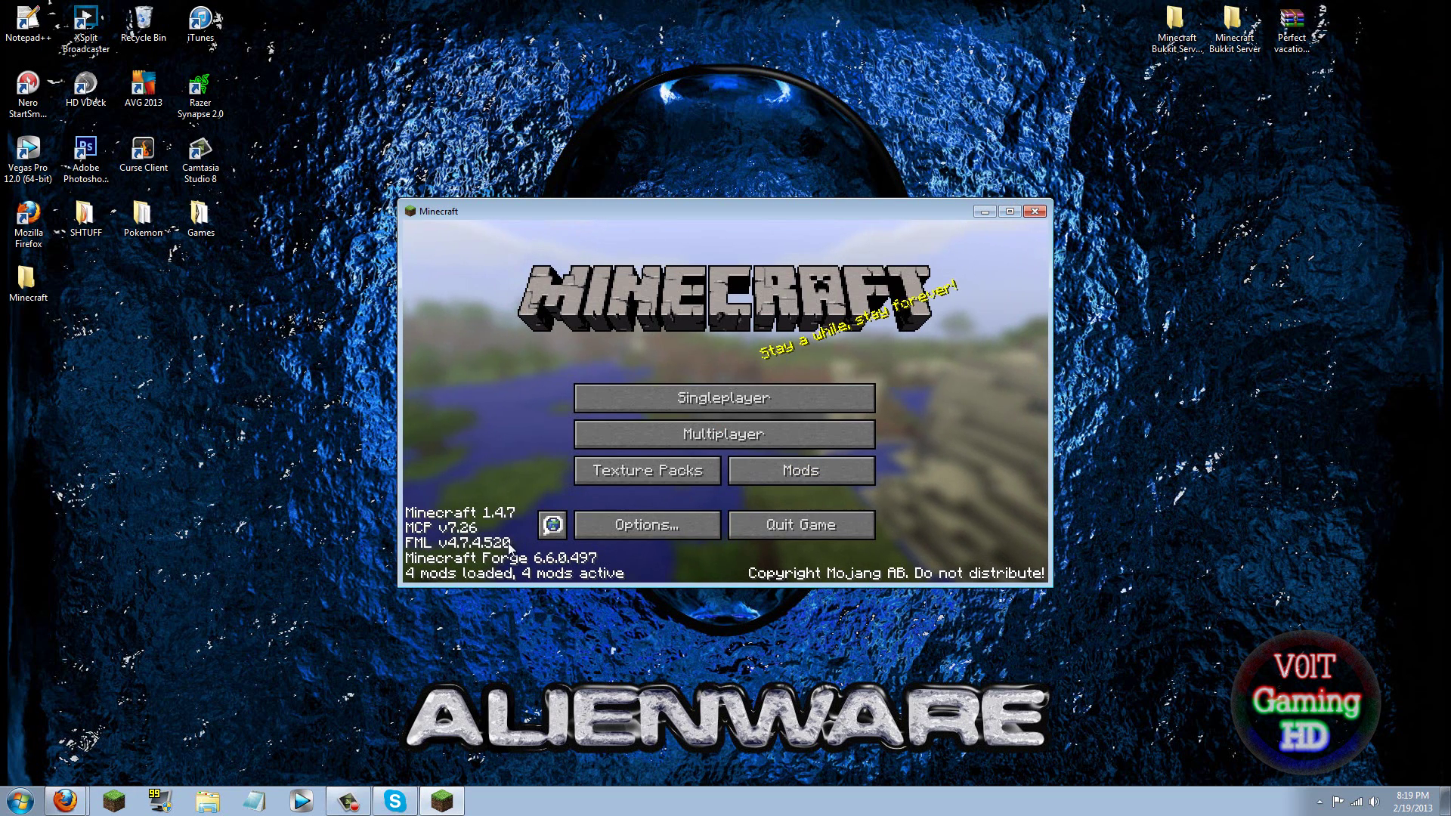
{"action": "left_click", "coordinate": [781, 478]}
{"action": "left_click", "coordinate": [500, 469]}
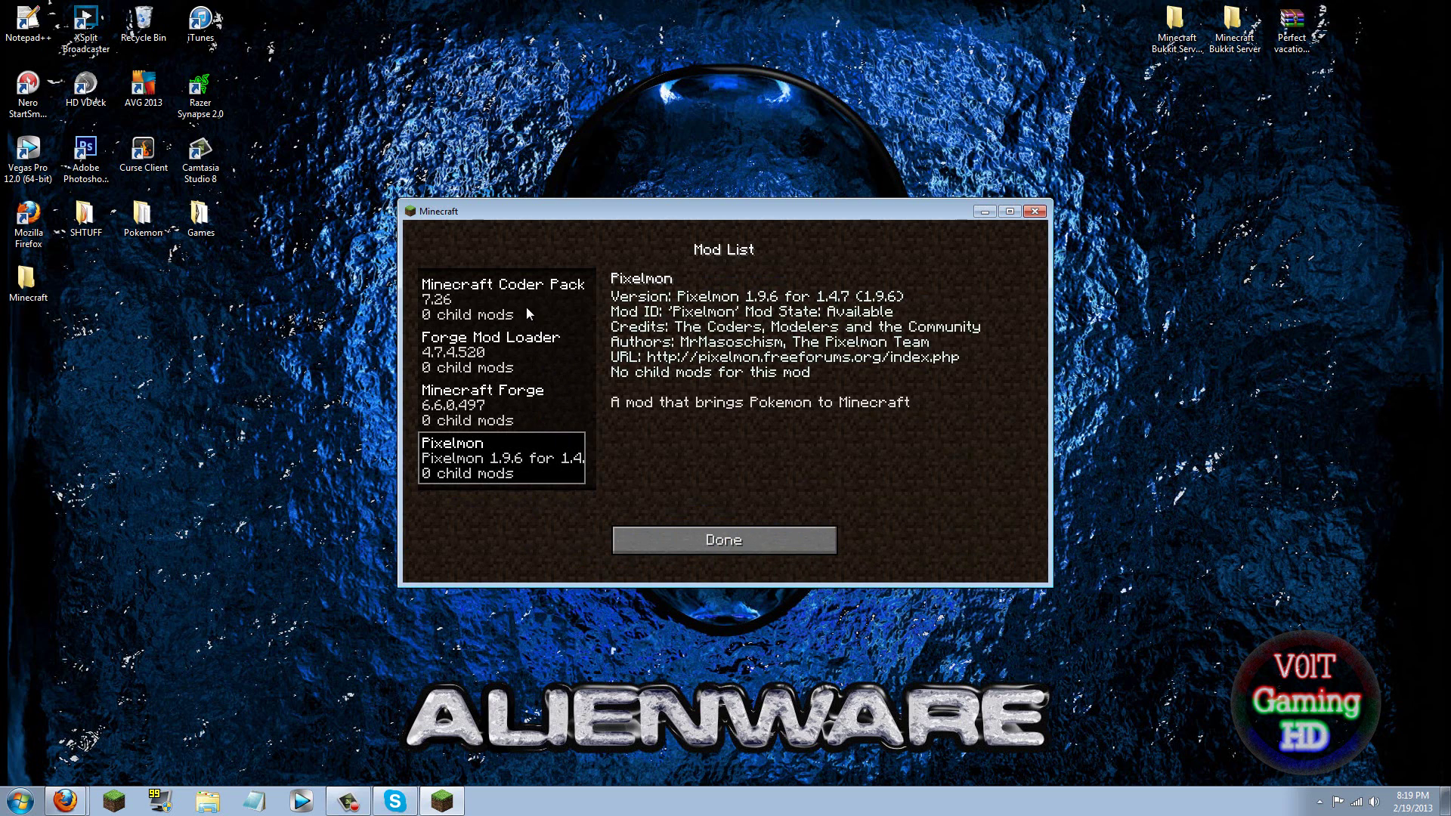
{"action": "left_click", "coordinate": [517, 355]}
{"action": "left_click", "coordinate": [506, 401]}
{"action": "left_click", "coordinate": [527, 455]}
{"action": "left_click", "coordinate": [534, 302]}
{"action": "left_click", "coordinate": [514, 352]}
{"action": "left_click", "coordinate": [508, 415]}
{"action": "left_click", "coordinate": [710, 540]}
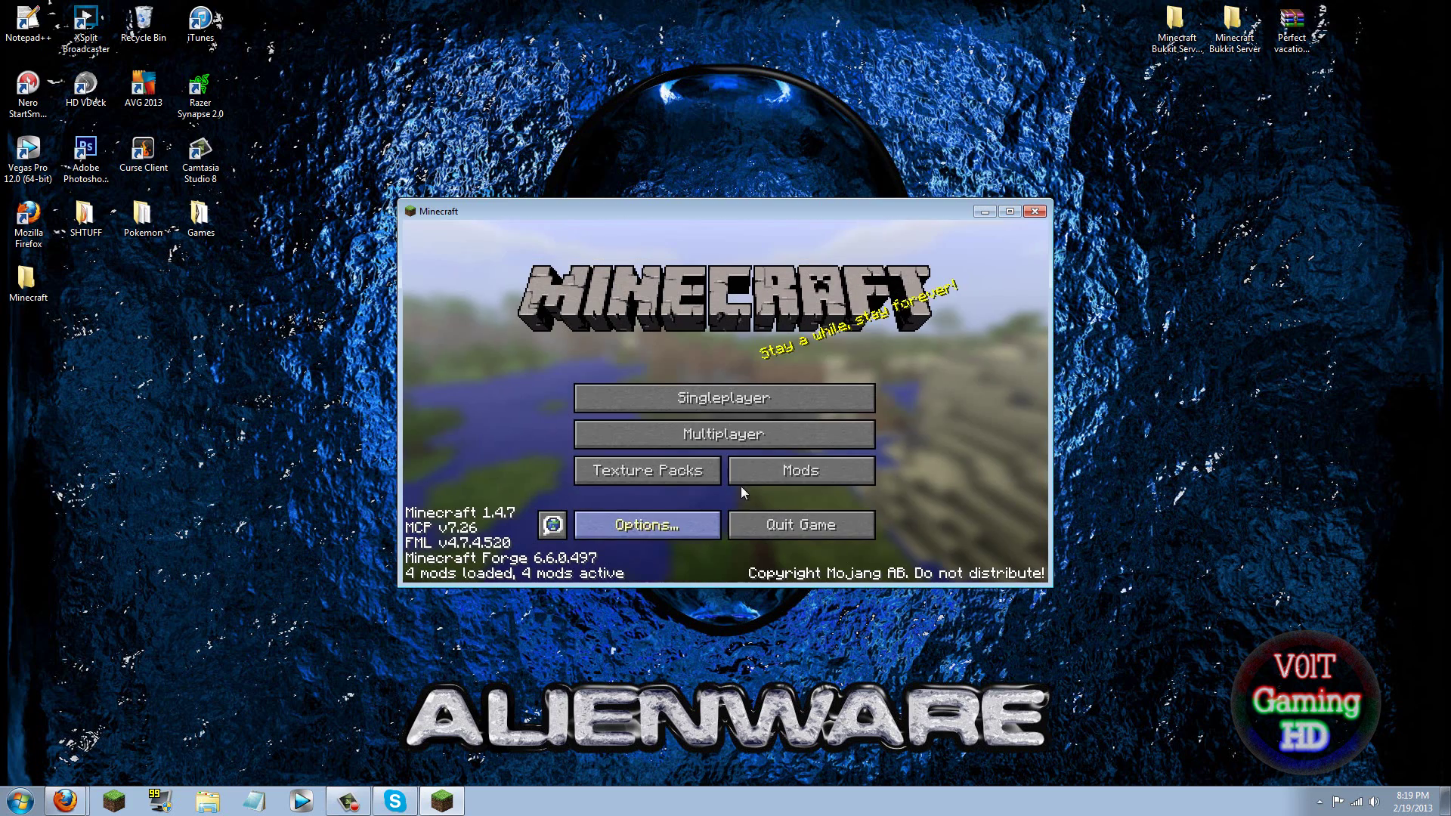
Step: Maximise the game window and create a new singleplayer world with default settings
{"action": "left_click", "coordinate": [1010, 211]}
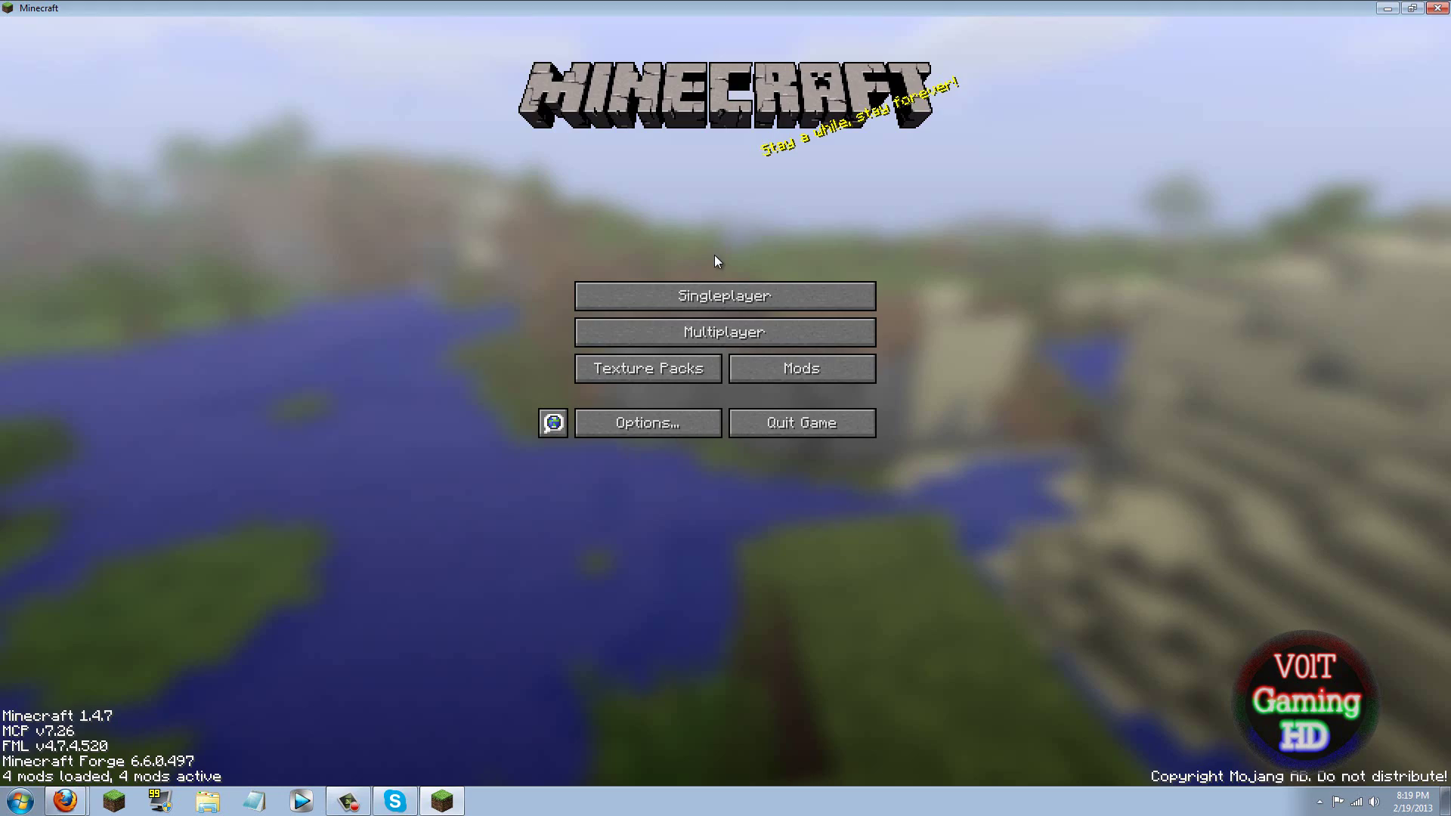
{"action": "left_click", "coordinate": [750, 301]}
{"action": "left_click", "coordinate": [869, 722]}
{"action": "left_click", "coordinate": [695, 753]}
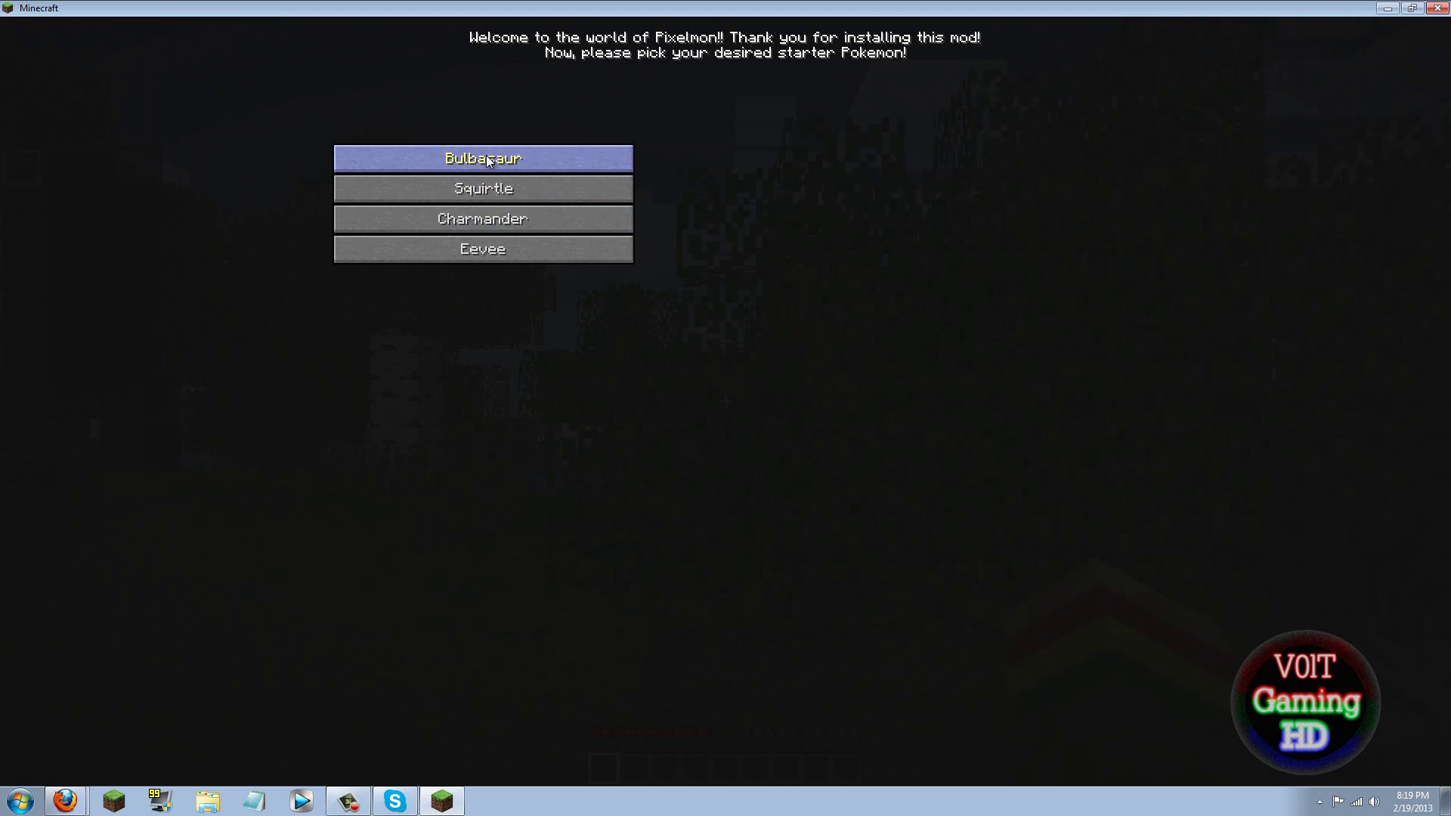
Step: Pick Squirtle as the starter, walk forward, and look through the video settings
{"action": "left_click", "coordinate": [510, 195]}
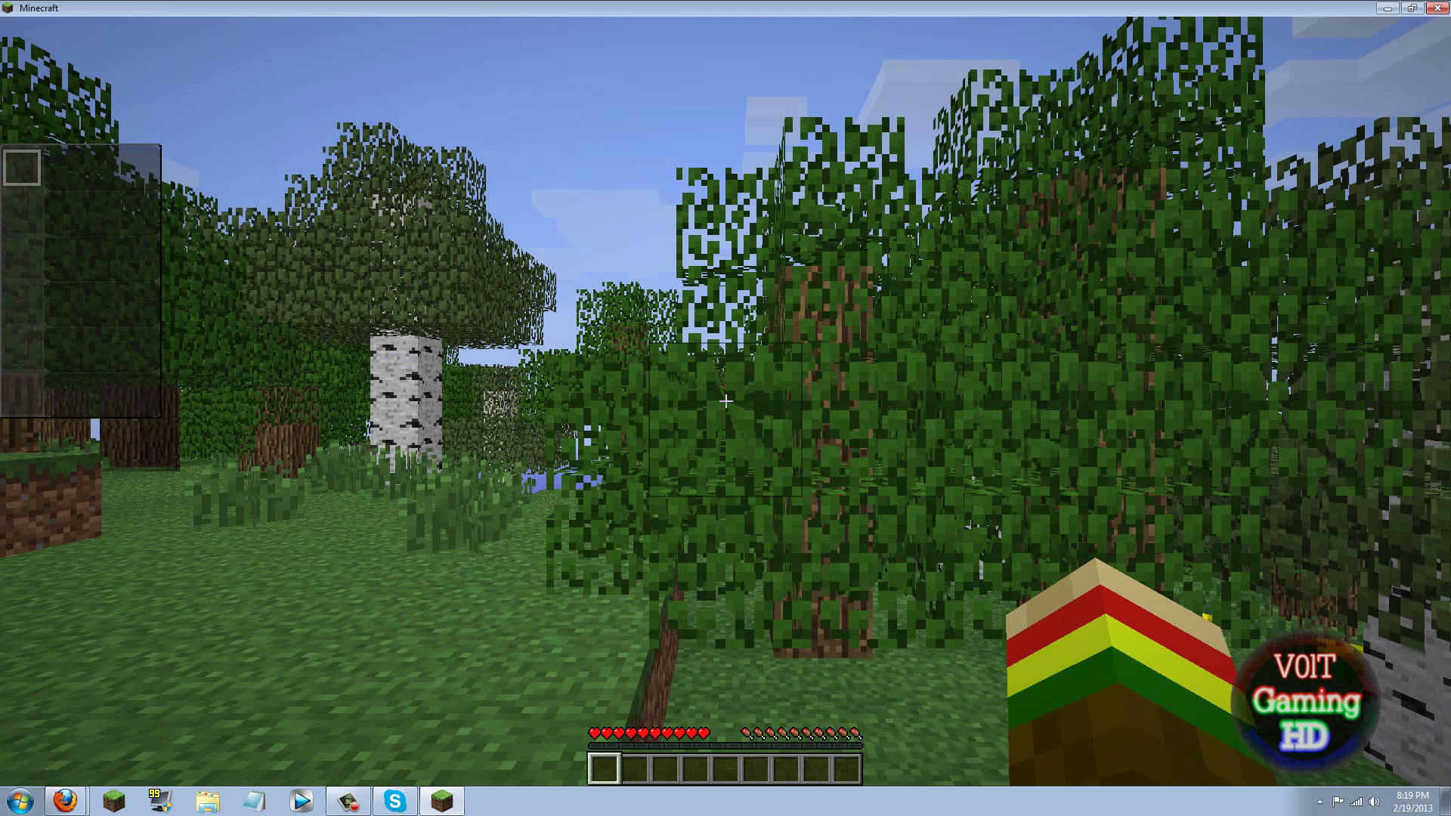
{"action": "key", "text": "w"}
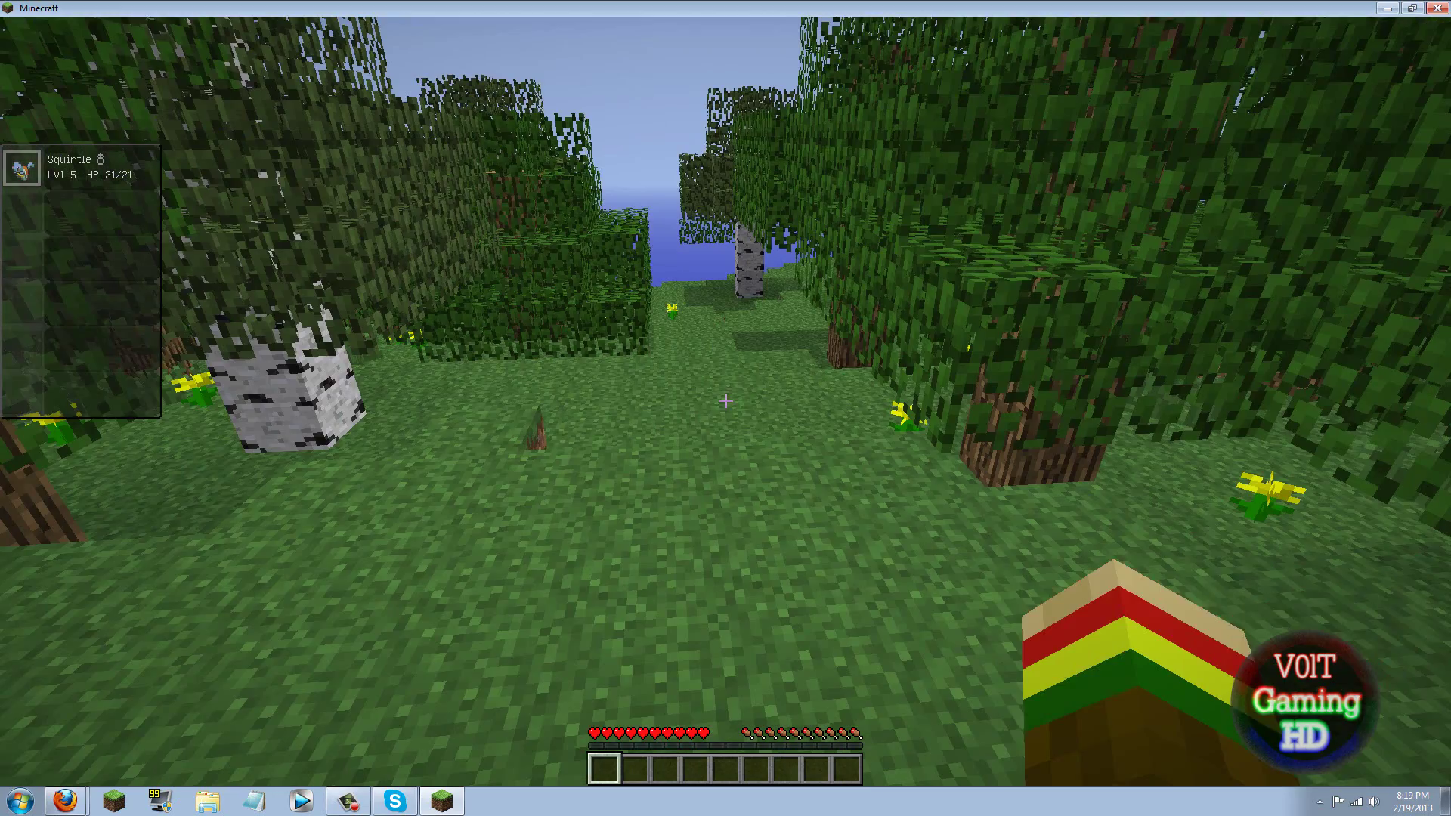
{"action": "key", "text": "w"}
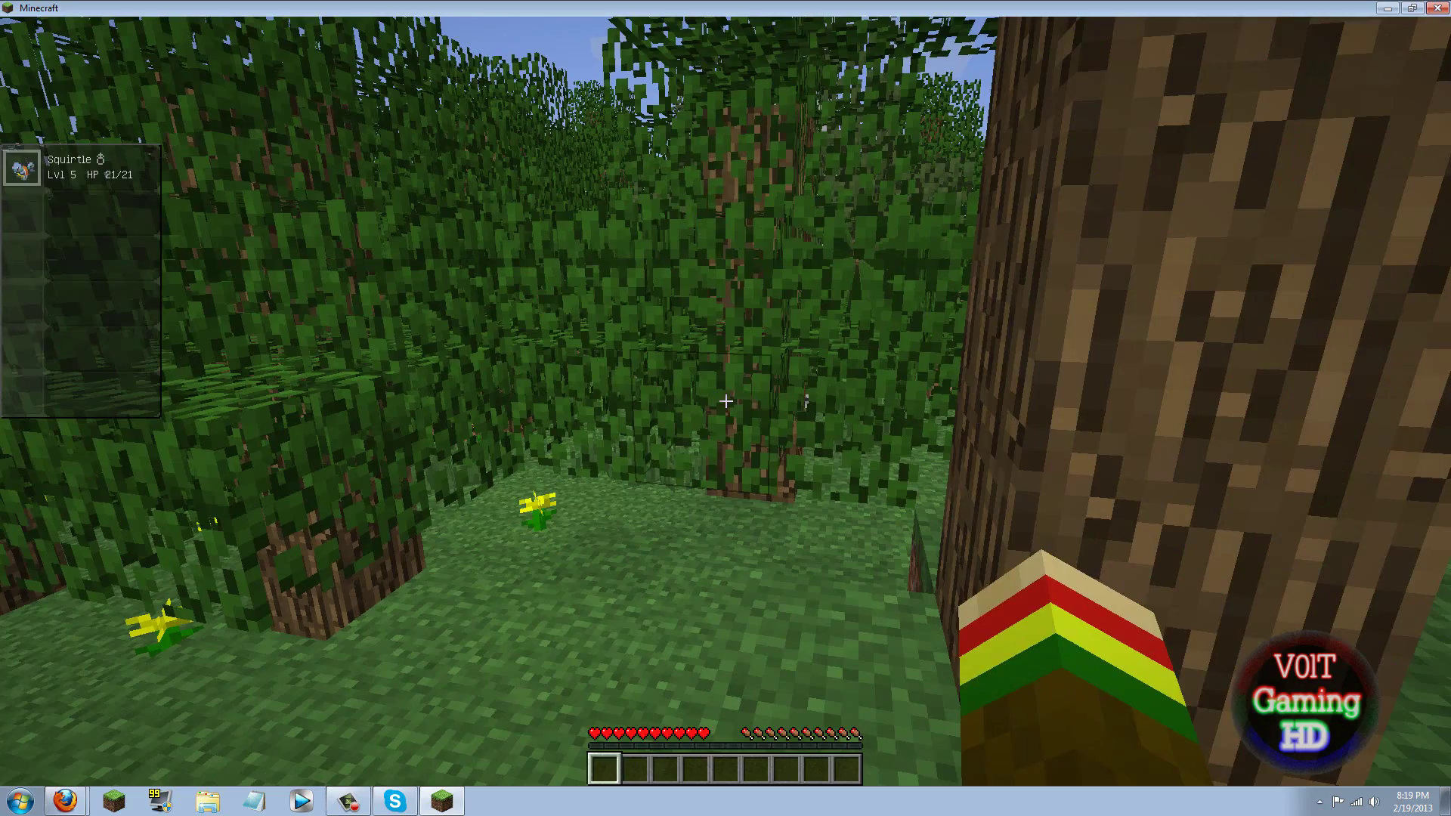
{"action": "key", "text": "Escape"}
{"action": "left_click", "coordinate": [668, 347]}
{"action": "left_click", "coordinate": [651, 291]}
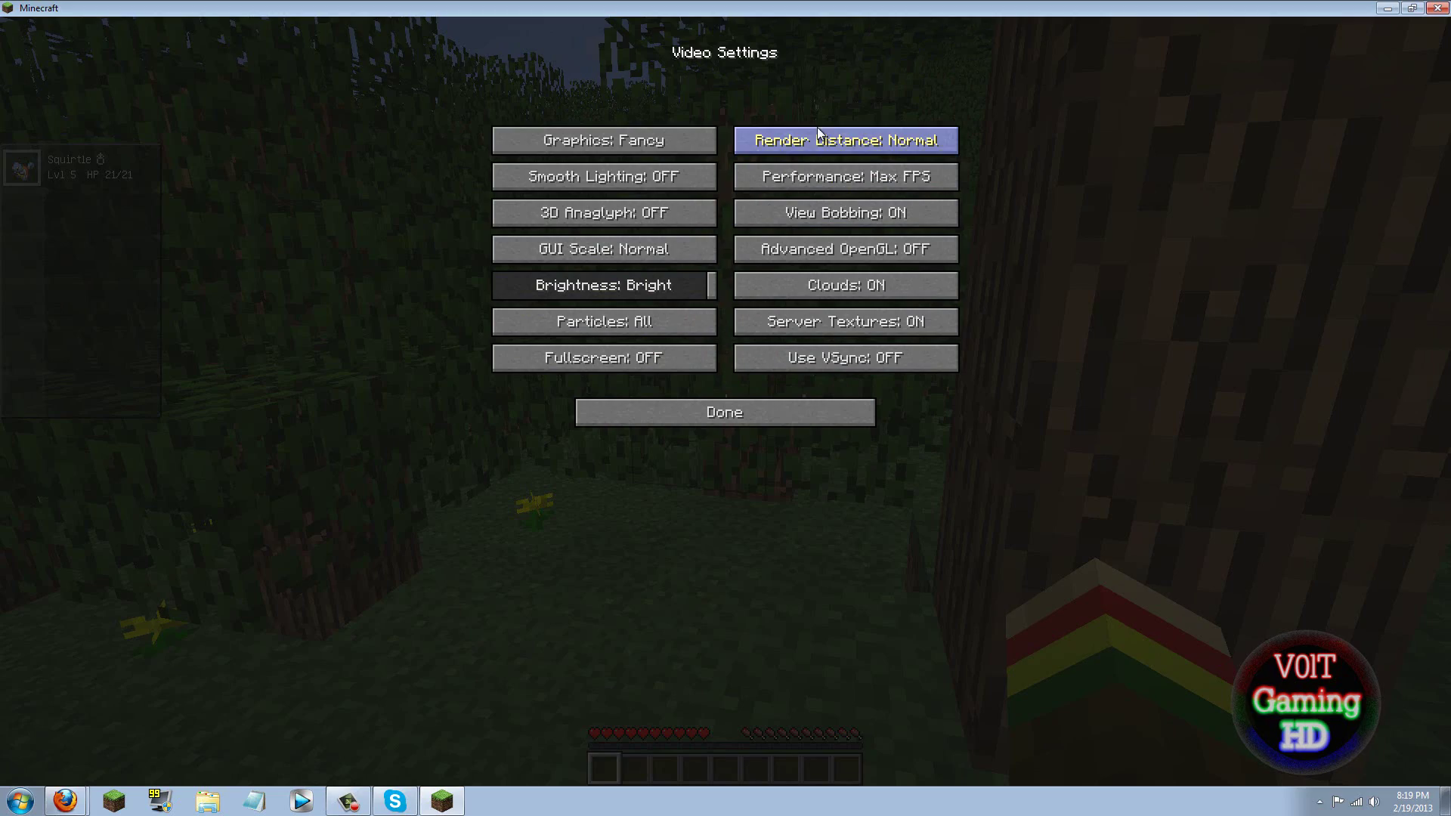
{"action": "key", "text": "Escape"}
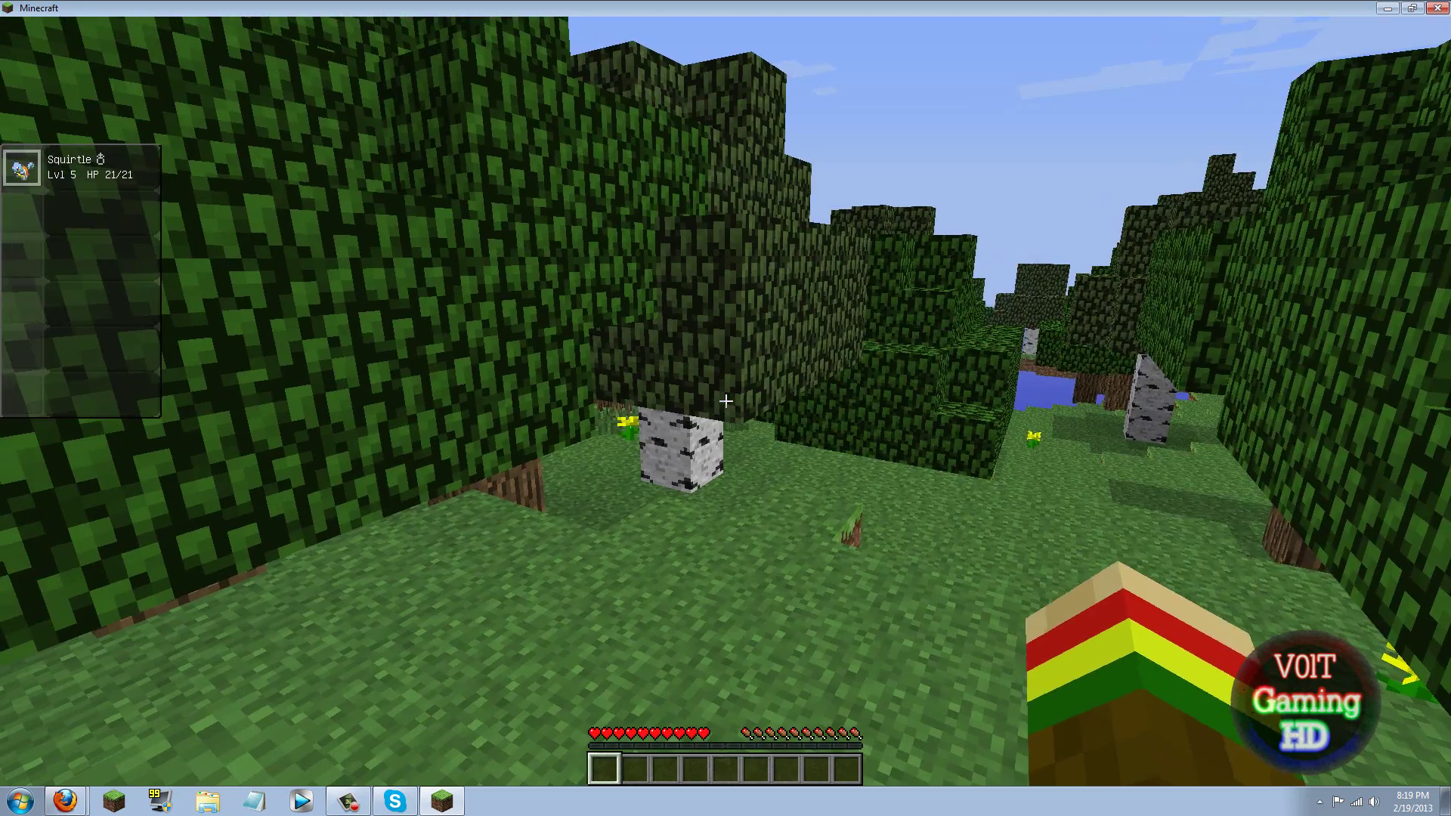
Step: Walk through the forest into tall grass, send out and recall Squirtle, and approach the Growlithe
{"action": "key", "text": "w"}
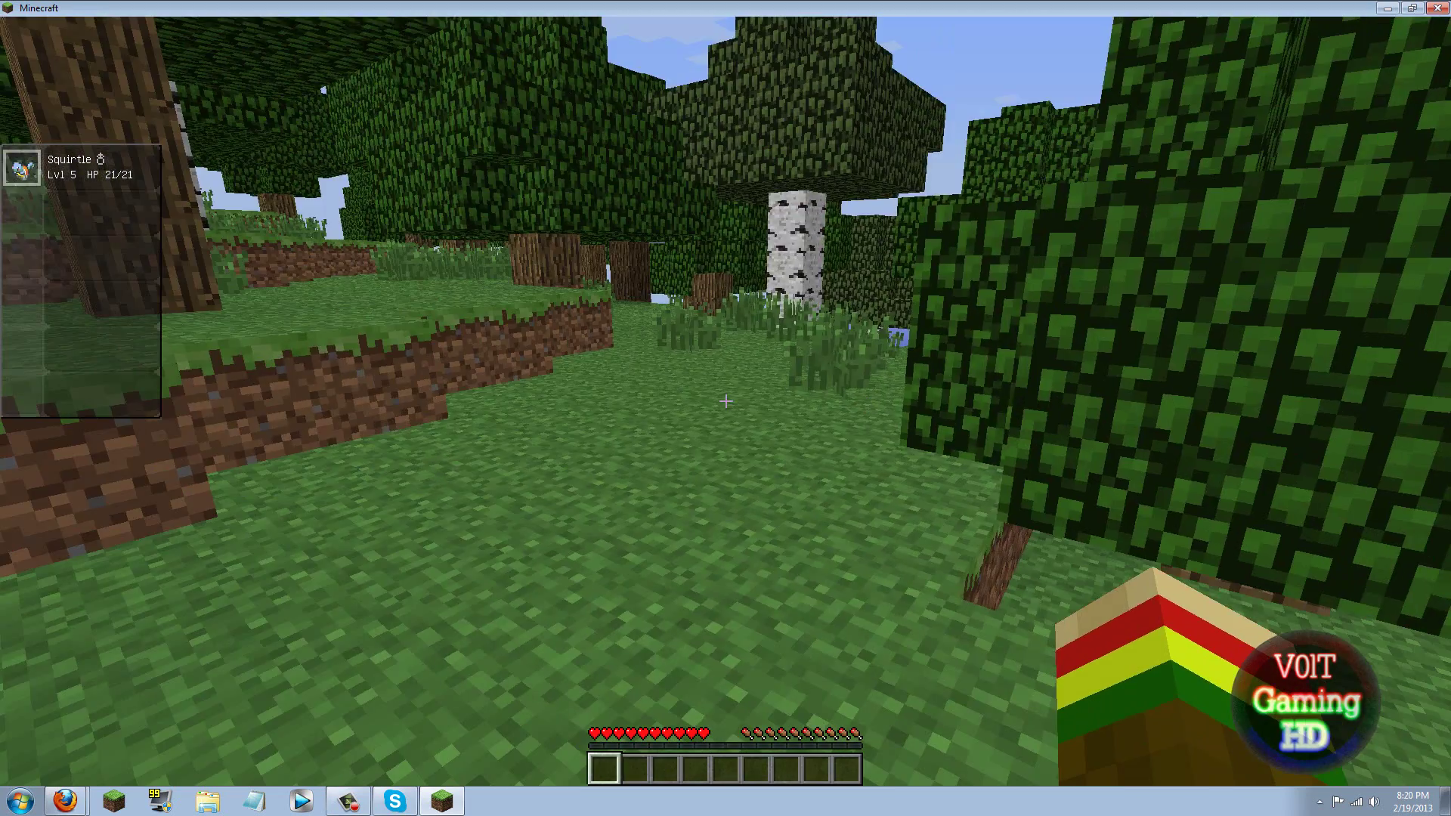
{"action": "key", "text": "w"}
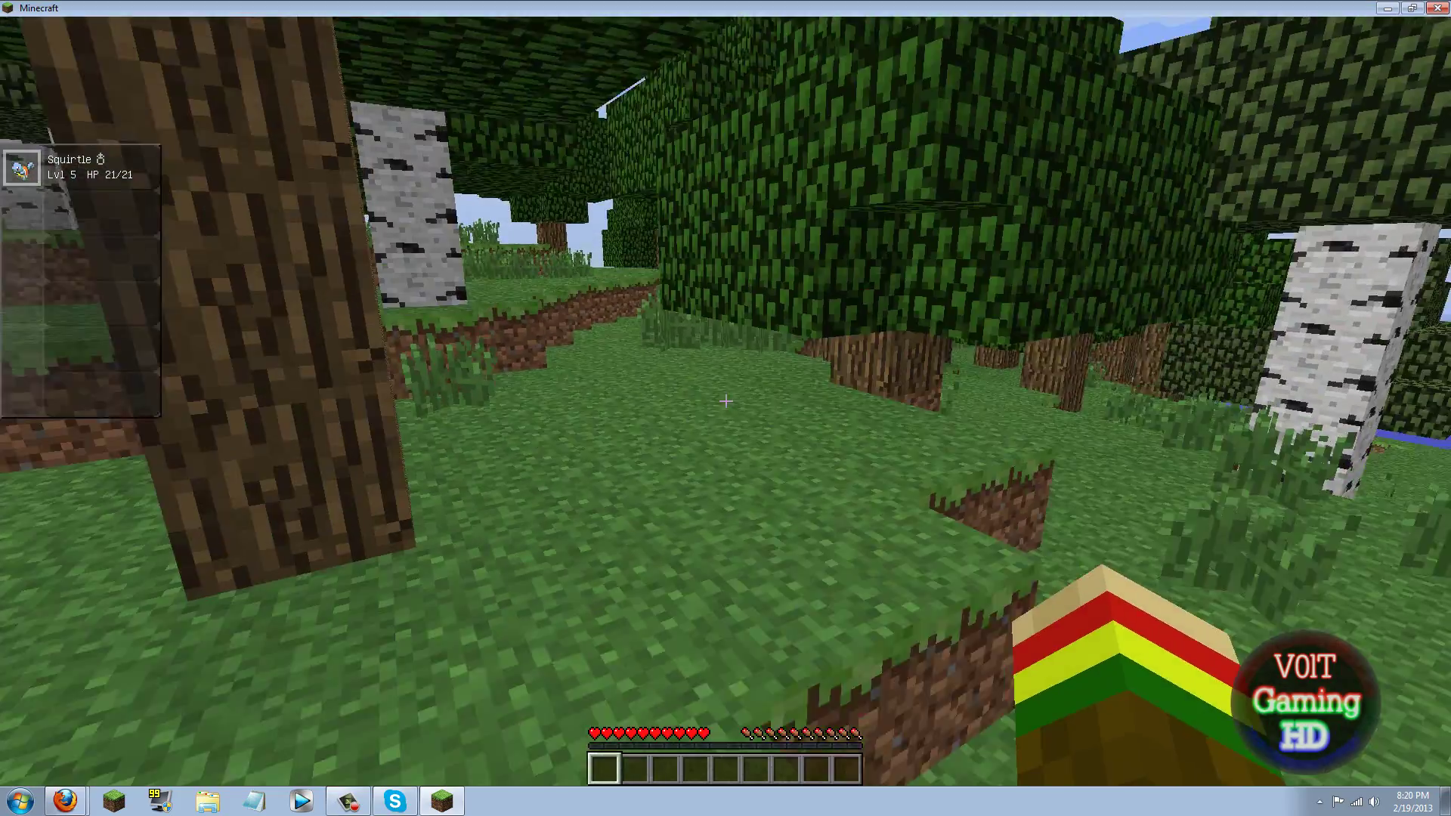
{"action": "key", "text": "w"}
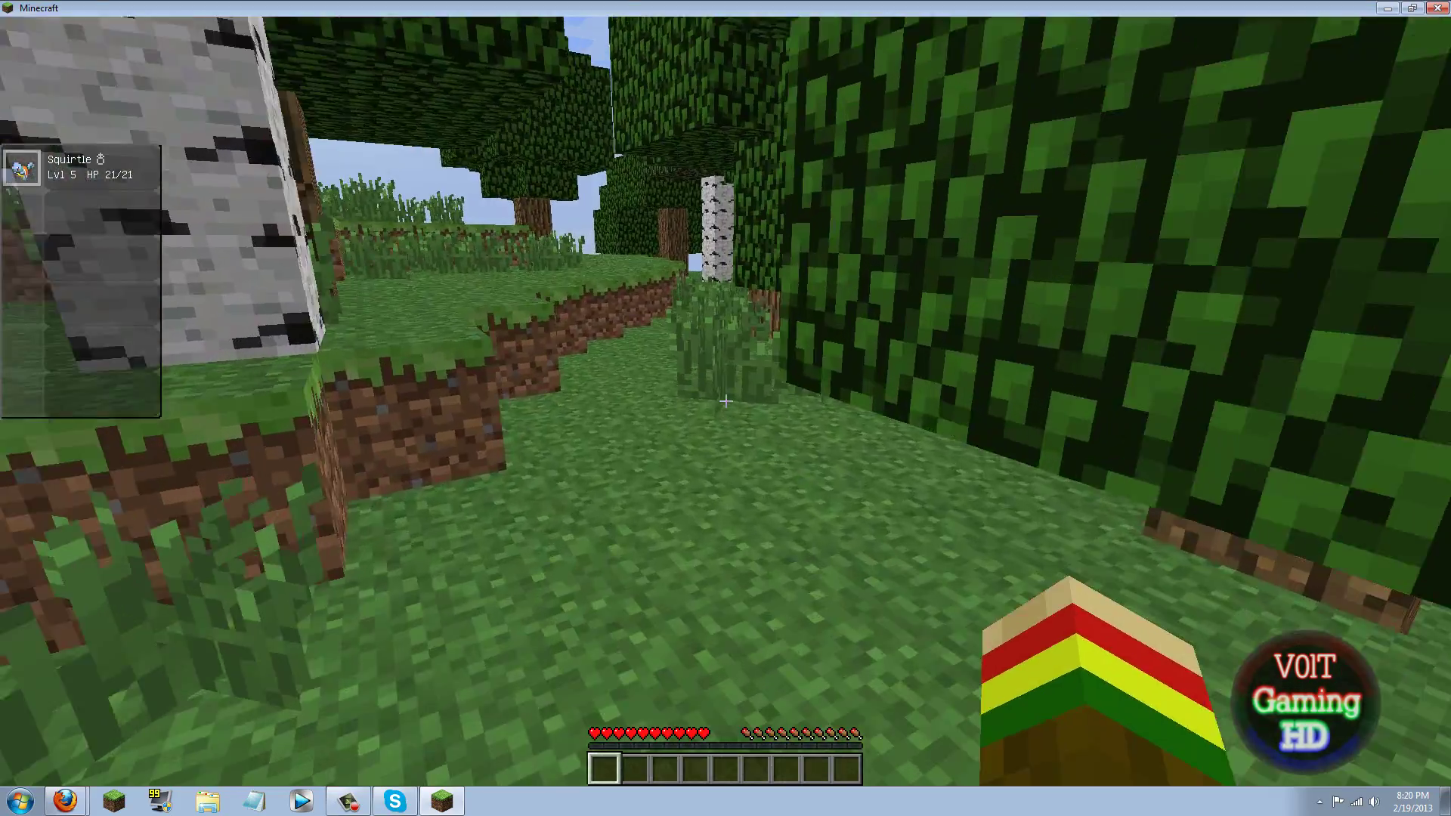
{"action": "key", "text": "w"}
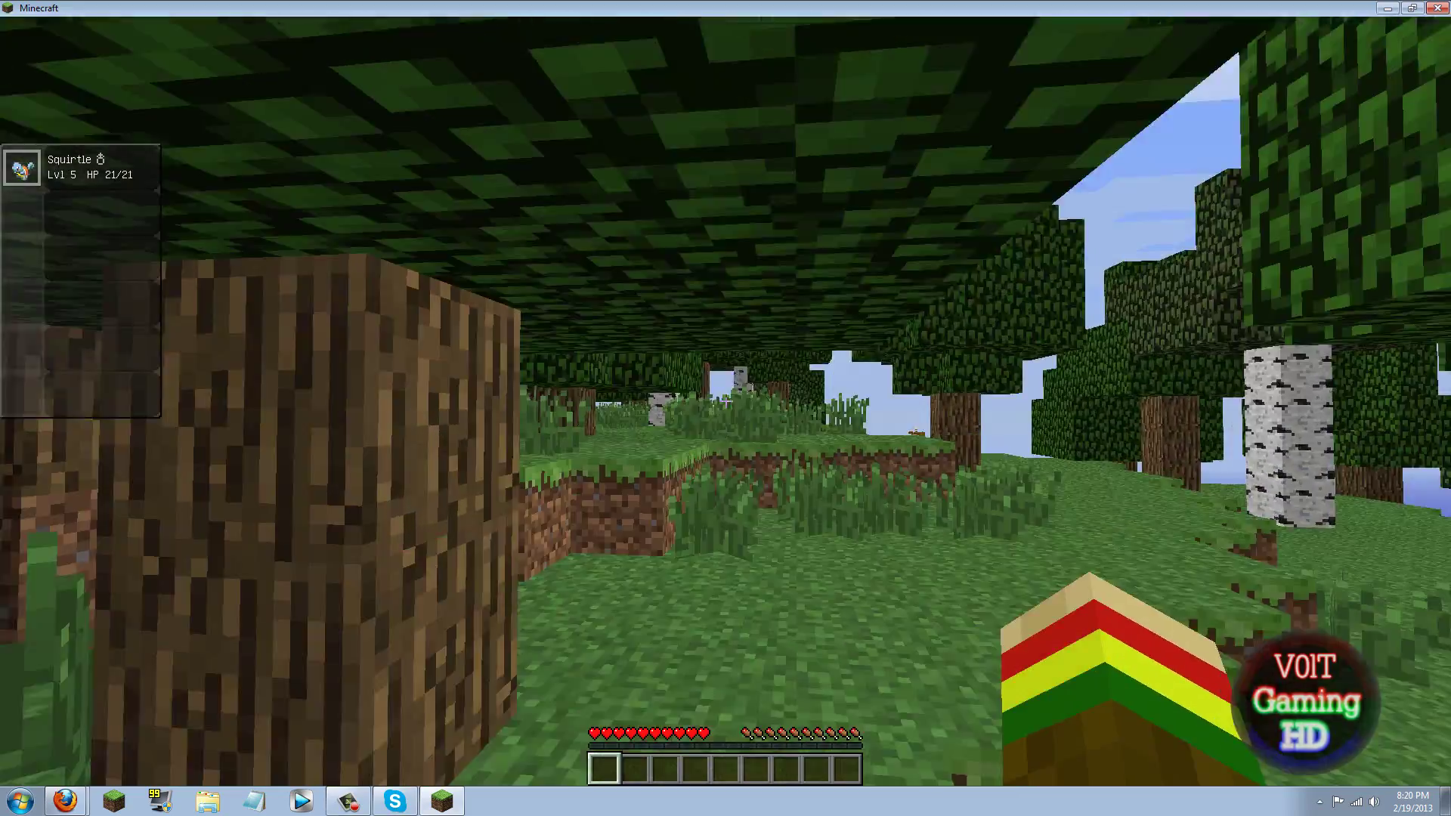
{"action": "key", "text": "w"}
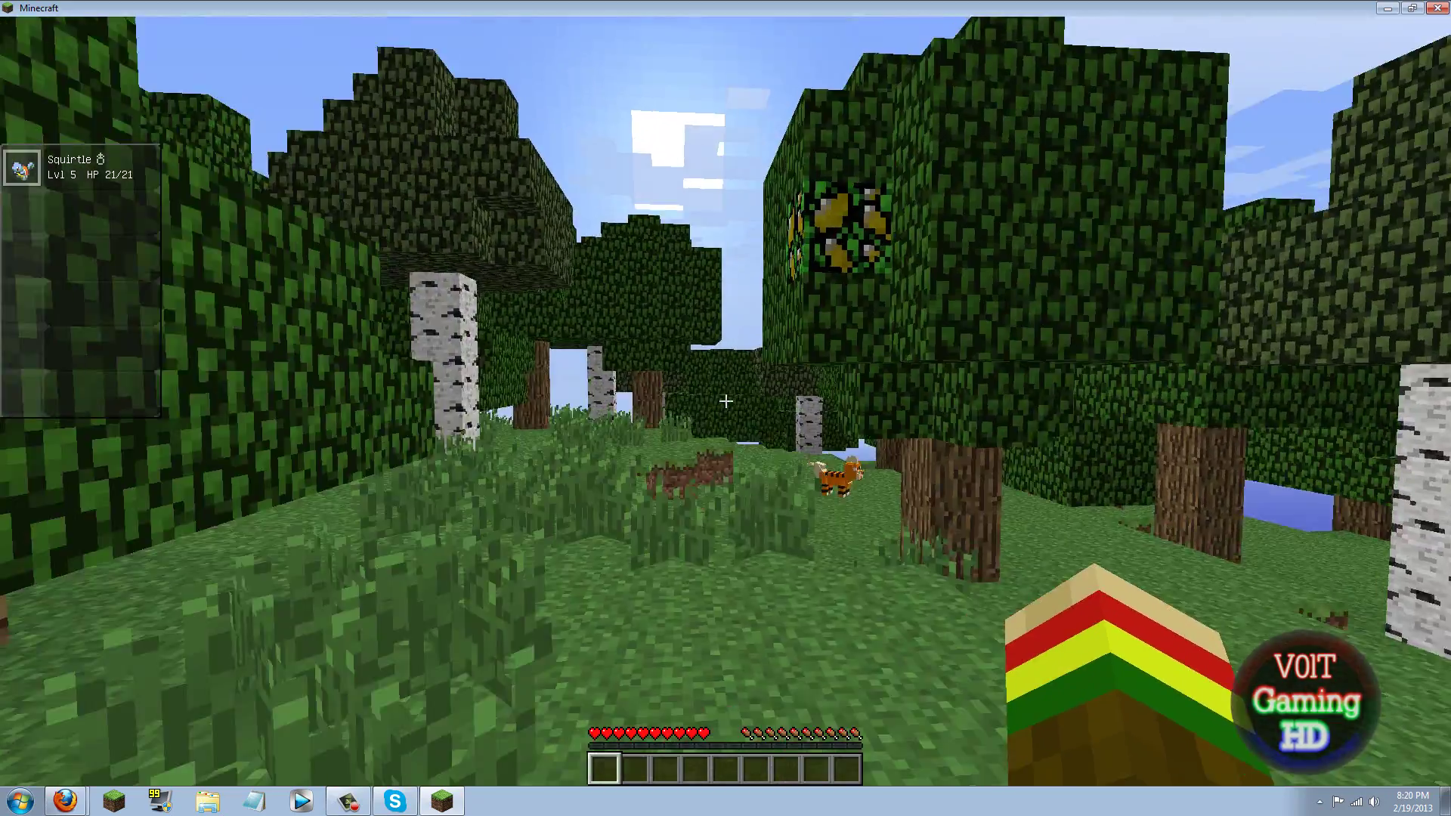
{"action": "key", "text": "r"}
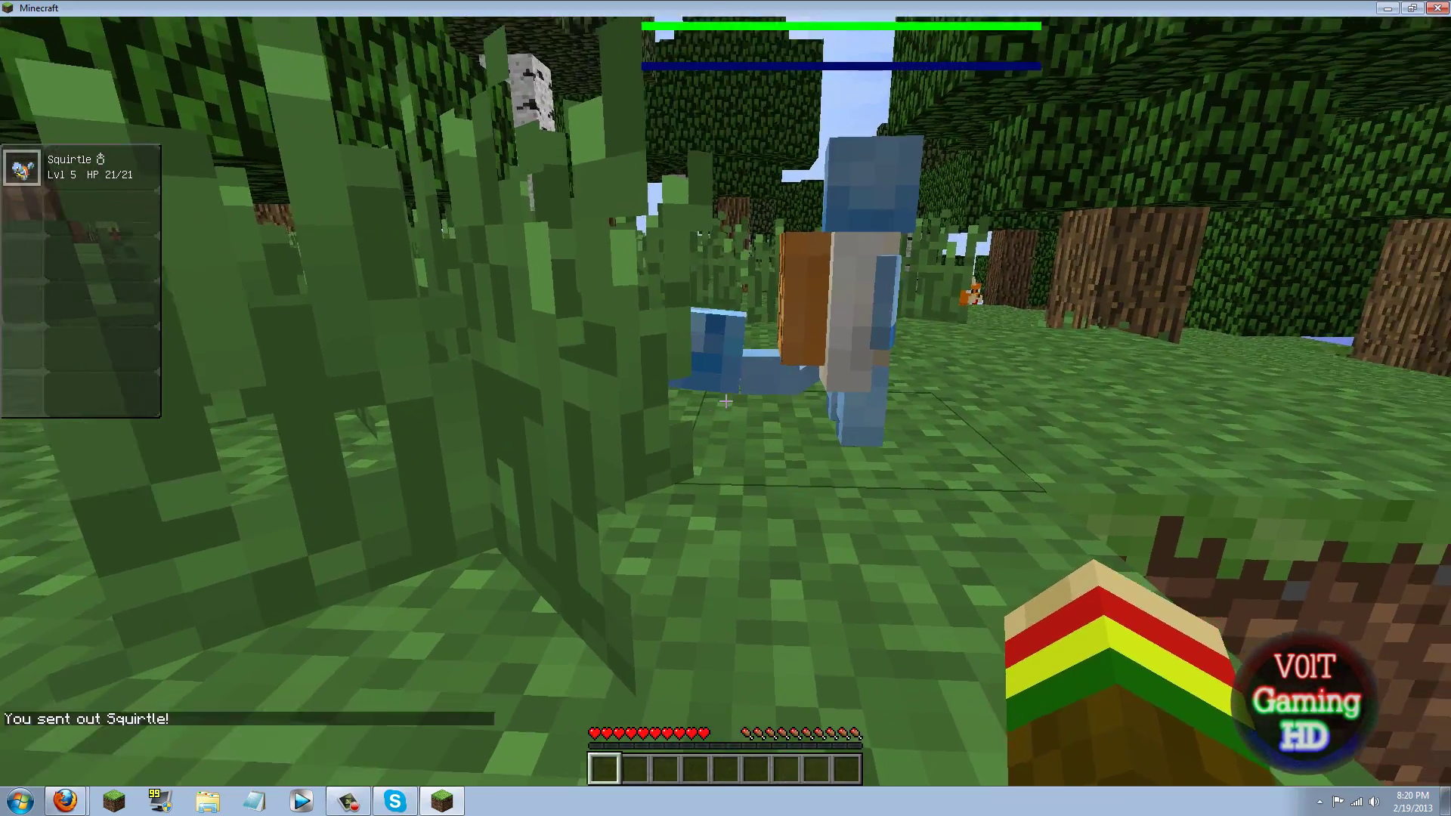
{"action": "key", "text": "s"}
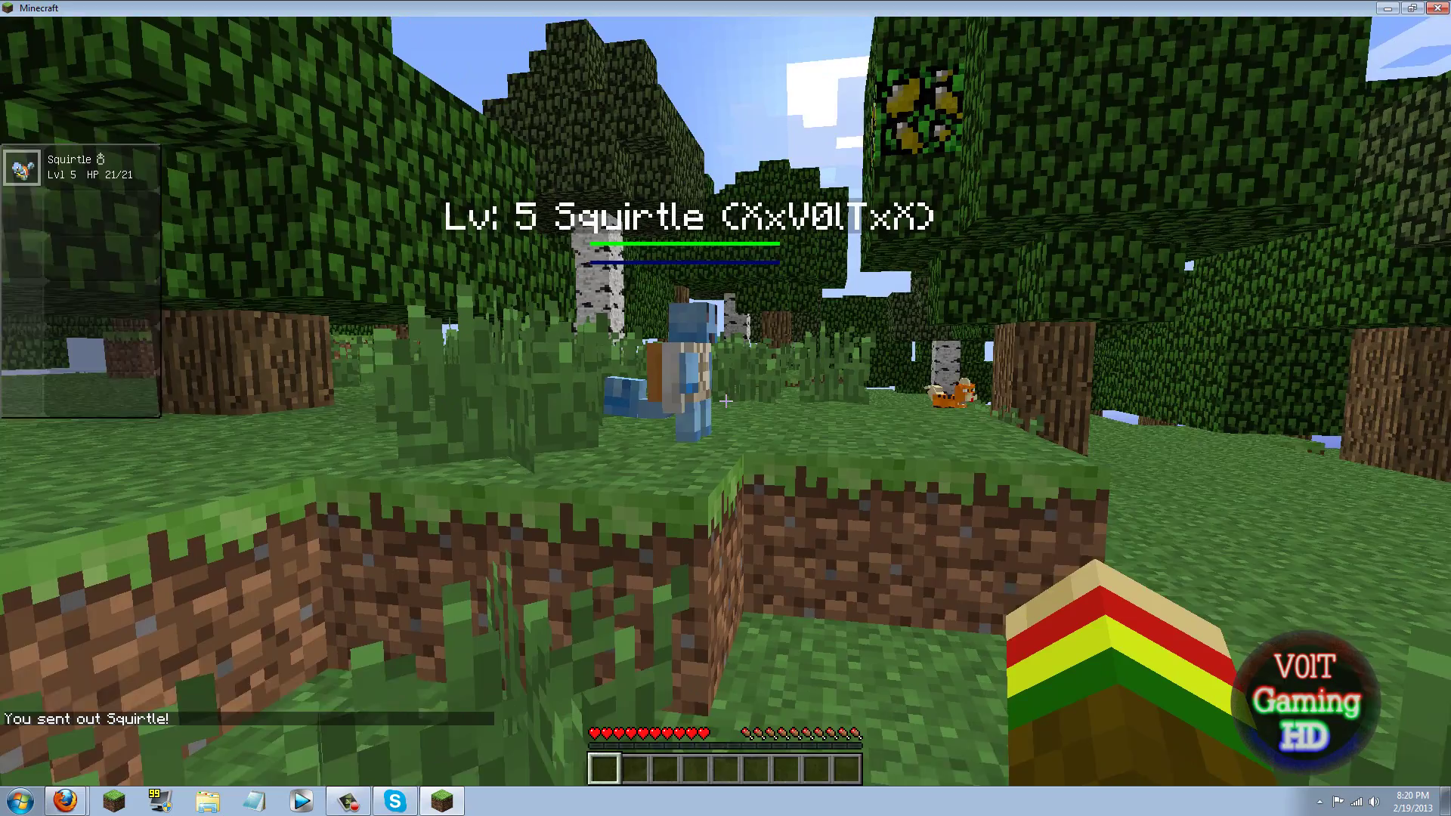
{"action": "key", "text": "r"}
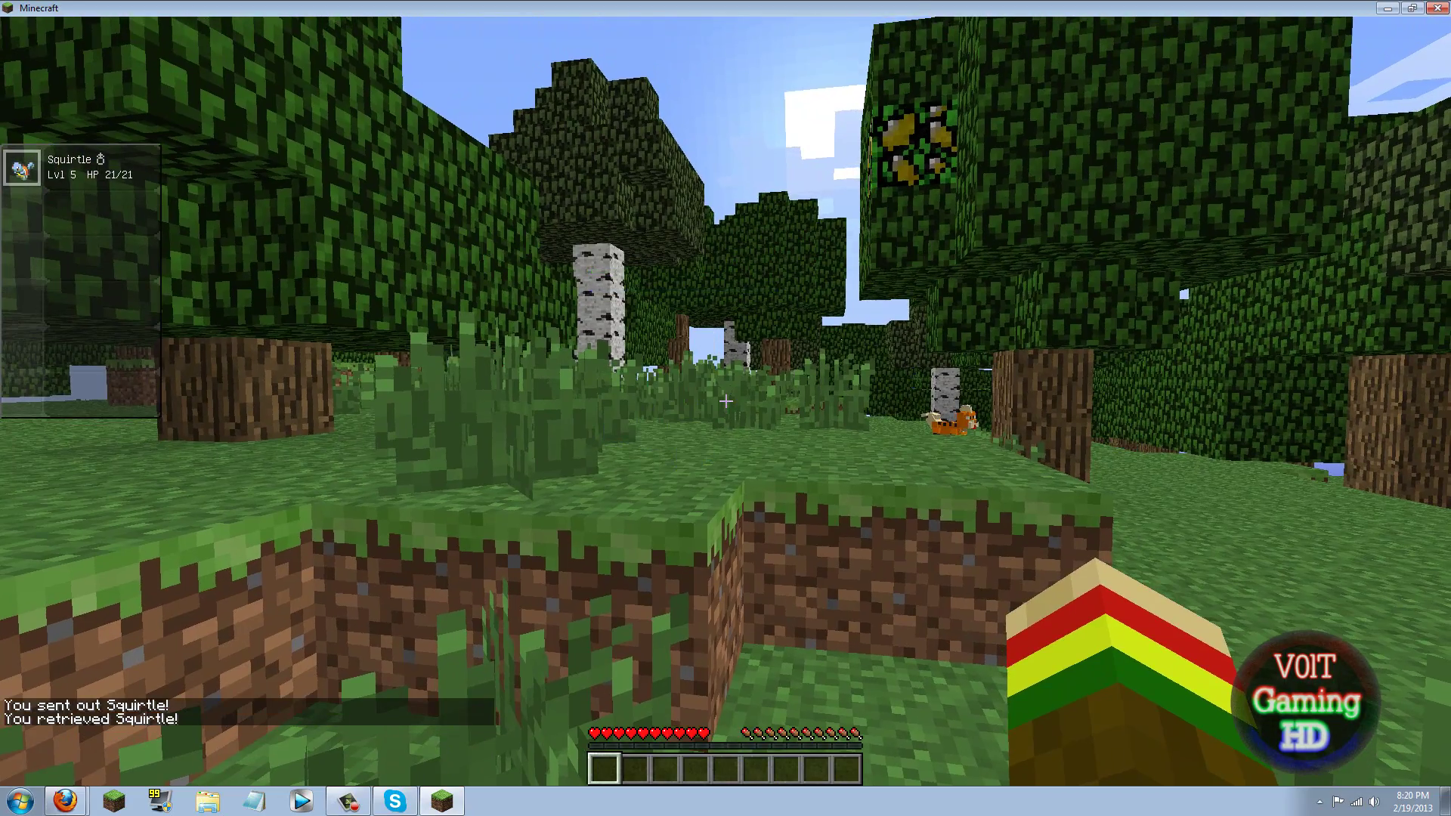
{"action": "key", "text": "w"}
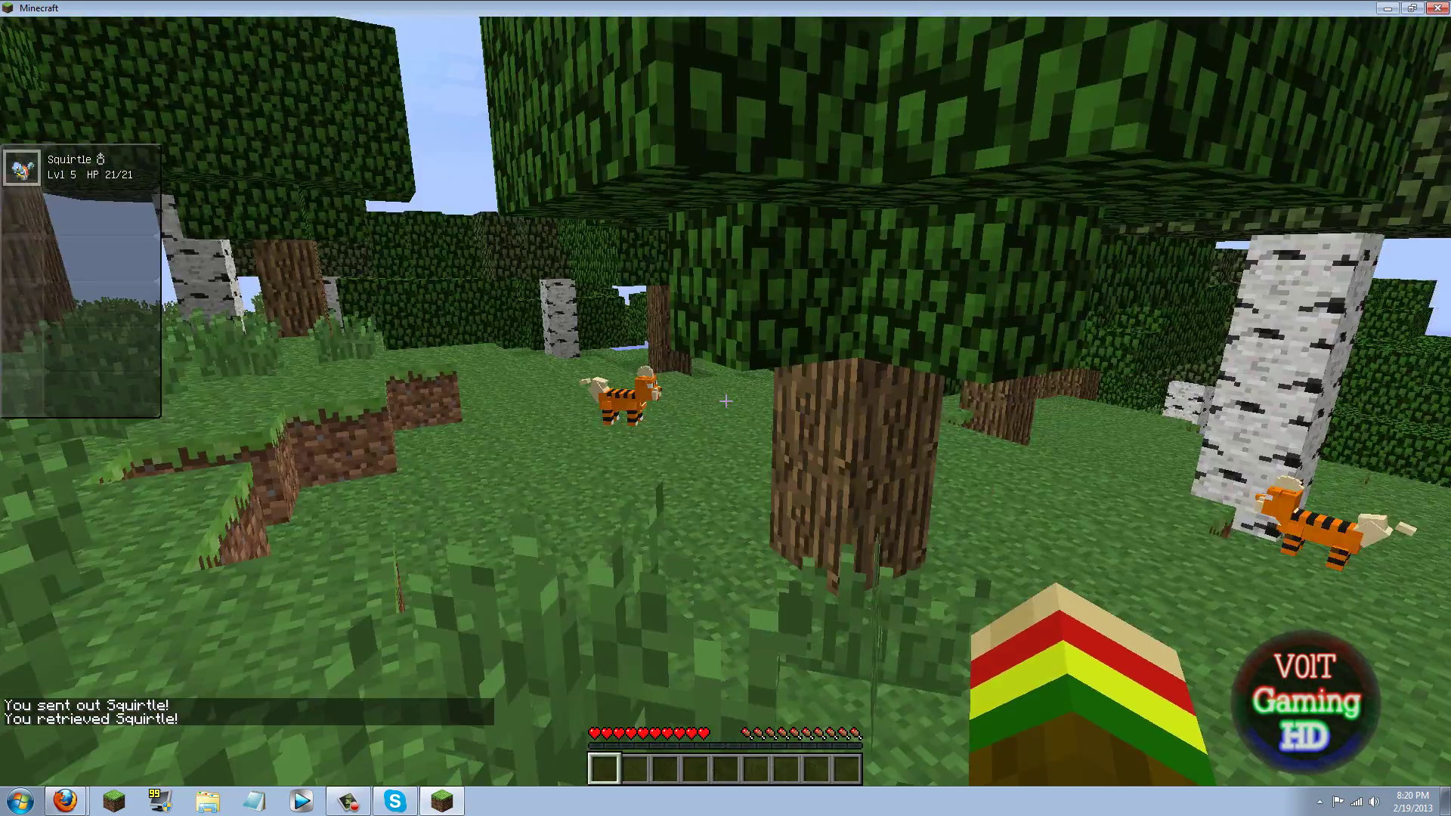
Step: Set Particles to Minimal in the video settings and return to face the Growlithe
{"action": "key", "text": "Escape"}
{"action": "left_click", "coordinate": [674, 339]}
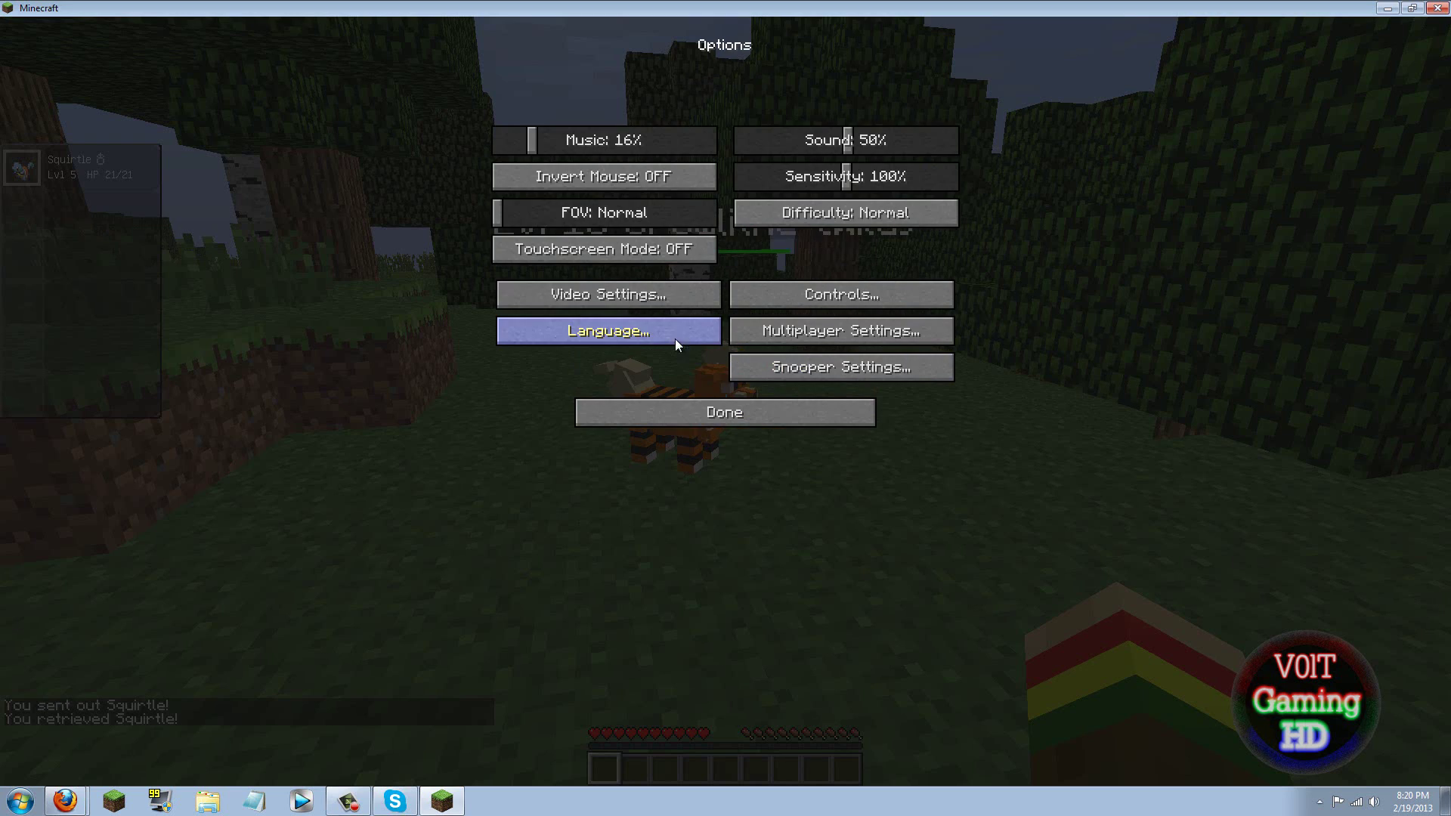
{"action": "left_click", "coordinate": [664, 302]}
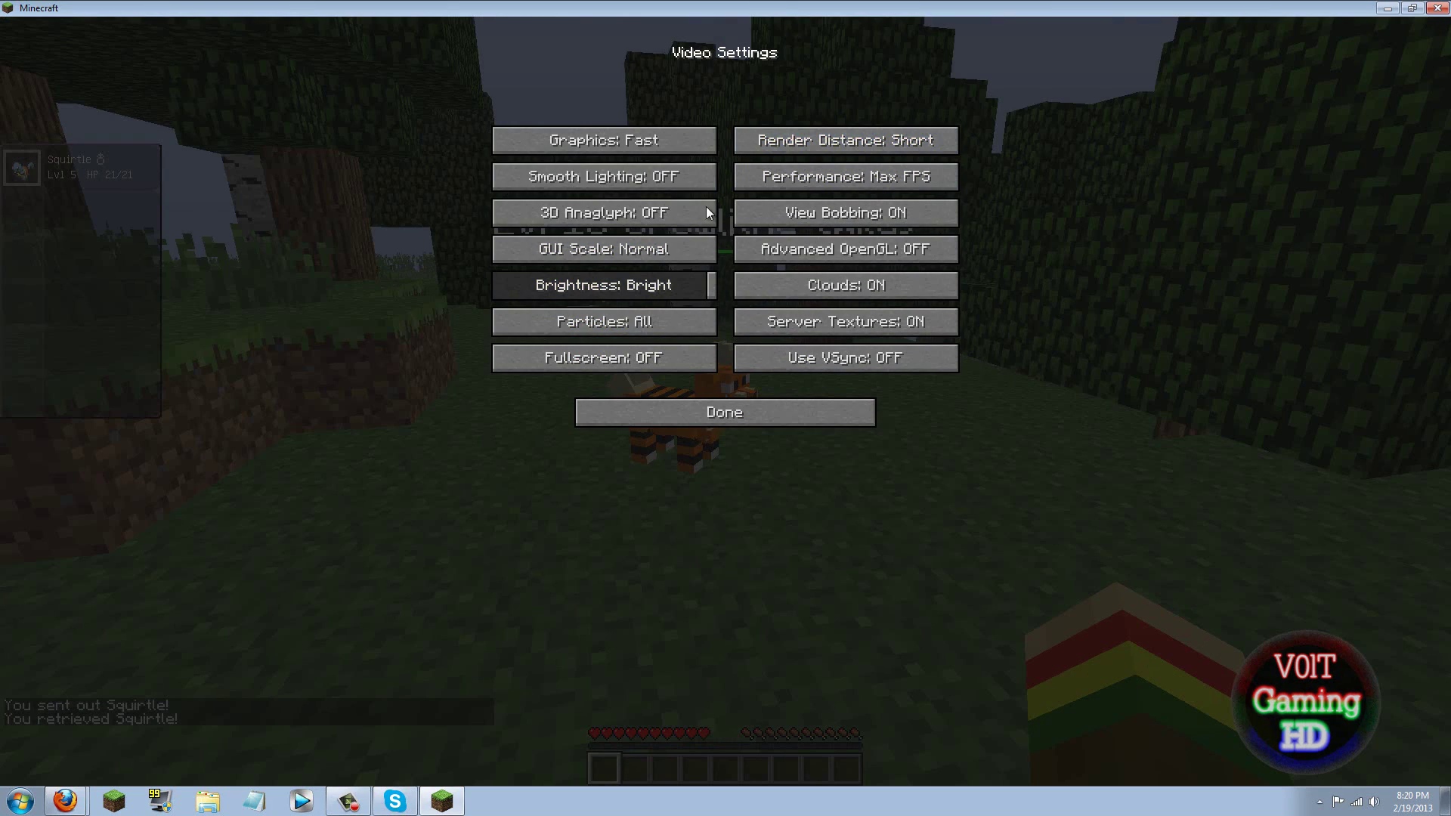
{"action": "left_click", "coordinate": [682, 320]}
{"action": "left_click", "coordinate": [682, 320]}
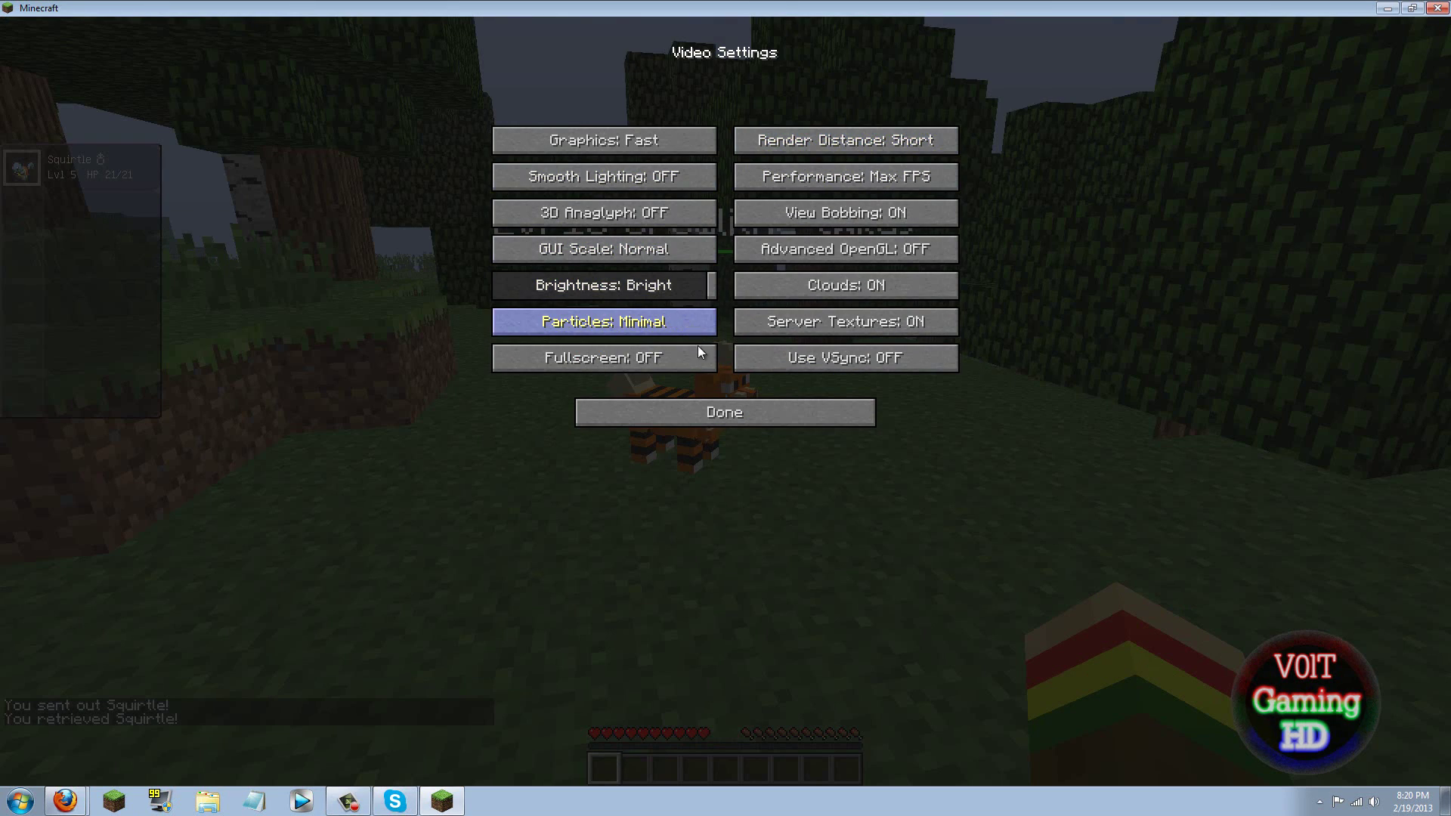
{"action": "key", "text": "Escape"}
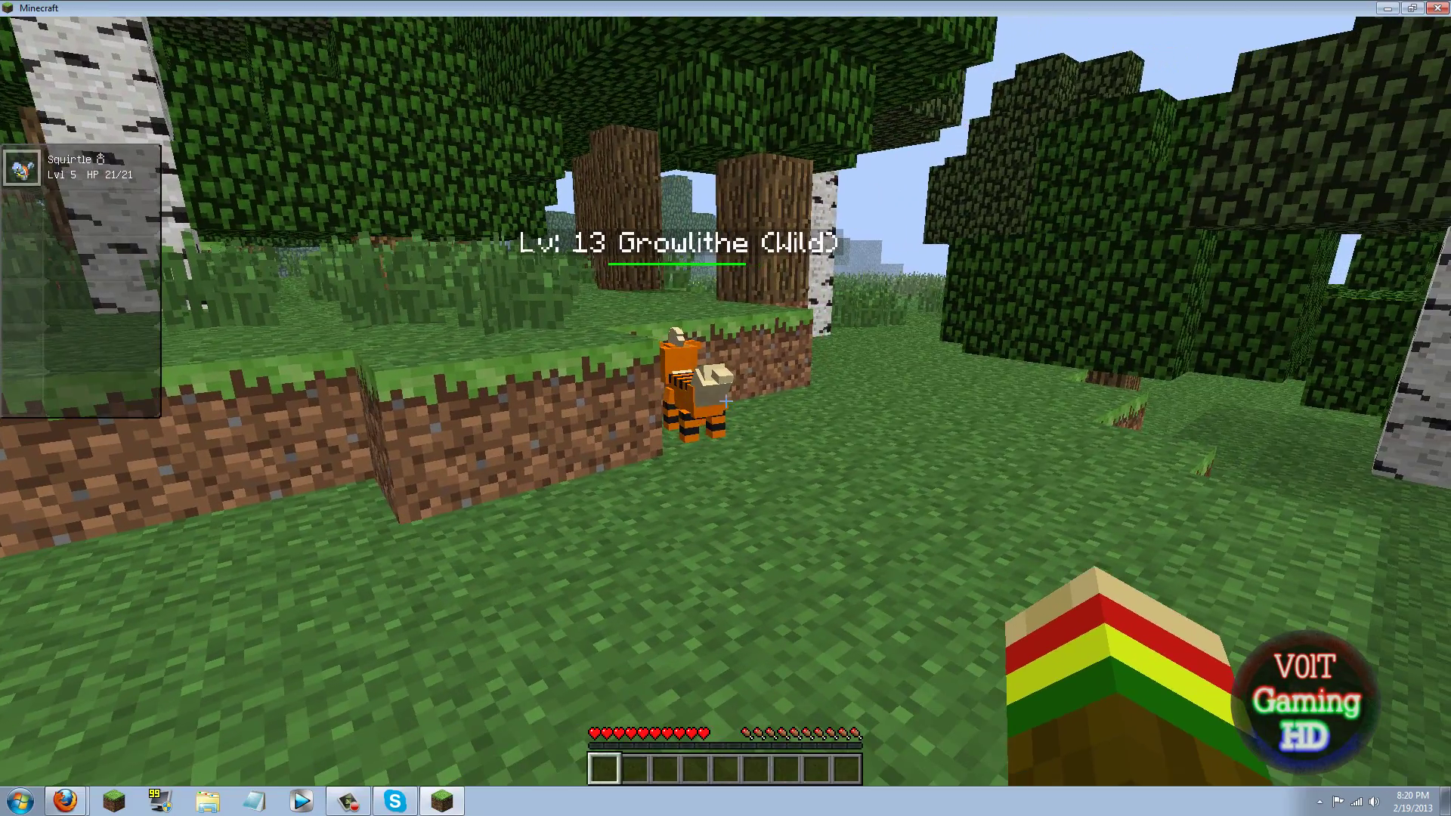
Step: Send Squirtle out near the wild Growlithe, back away, recall it and send it out again
{"action": "key", "text": "r"}
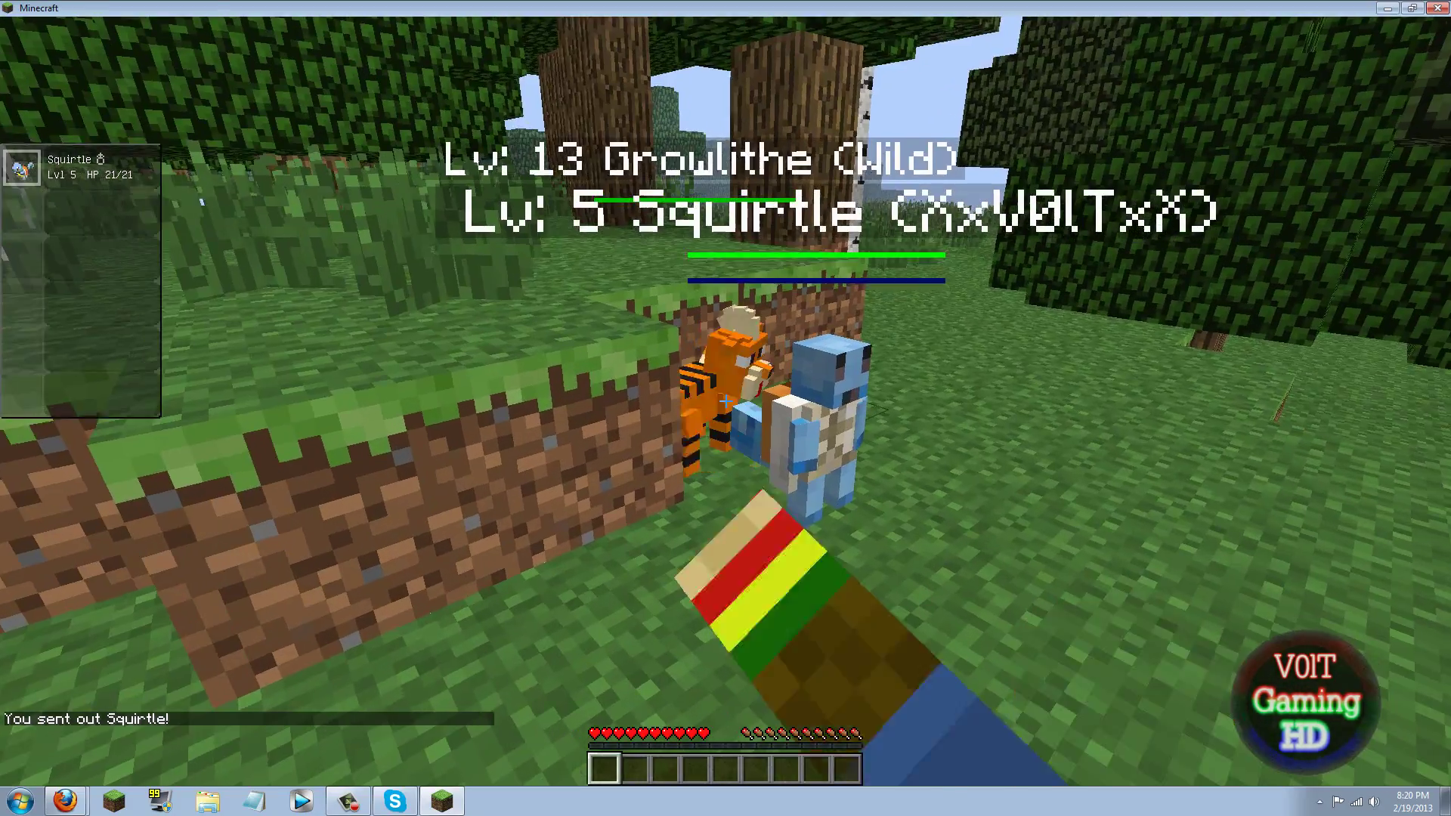
{"action": "key", "text": "s"}
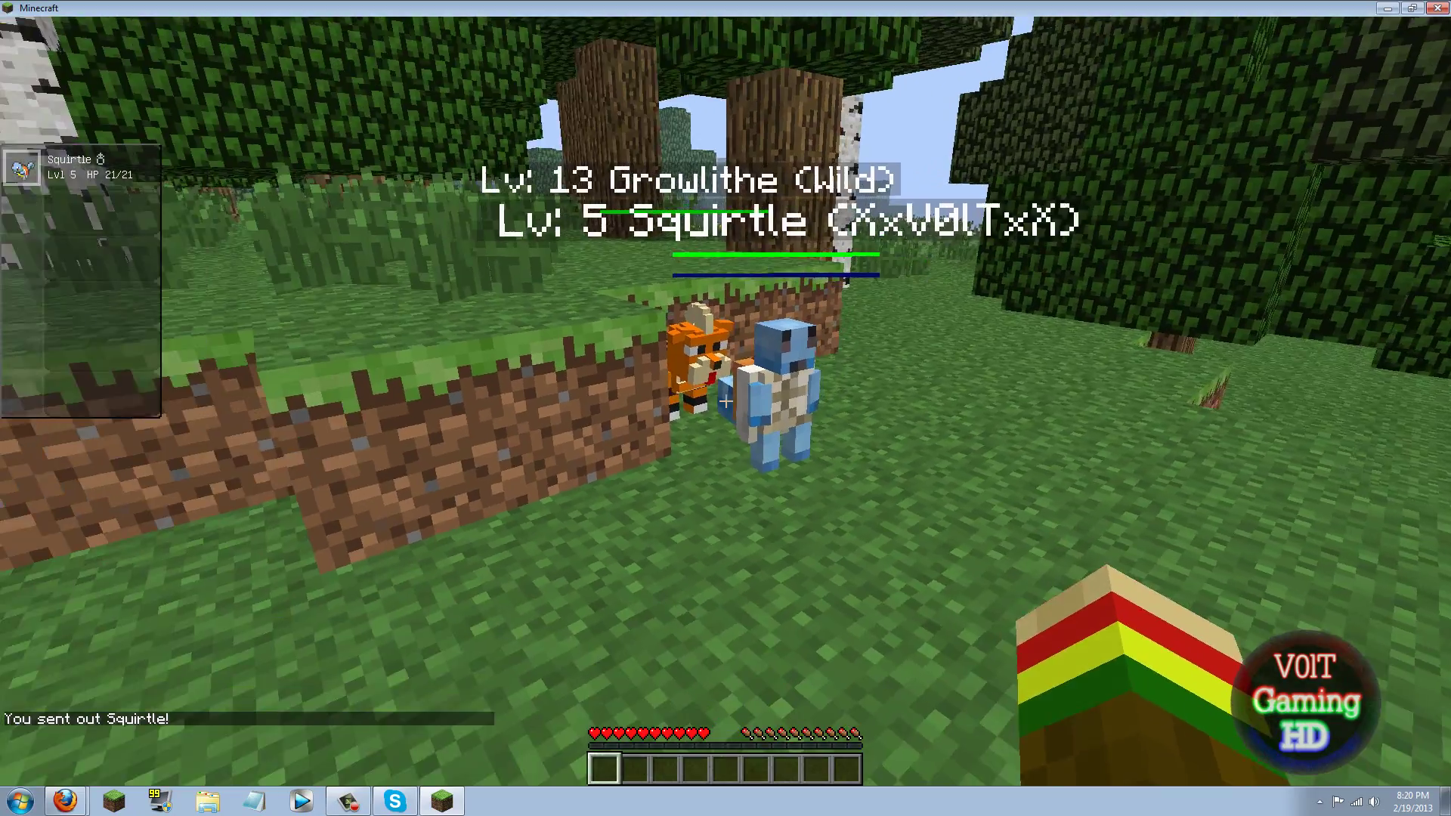
{"action": "key", "text": "r"}
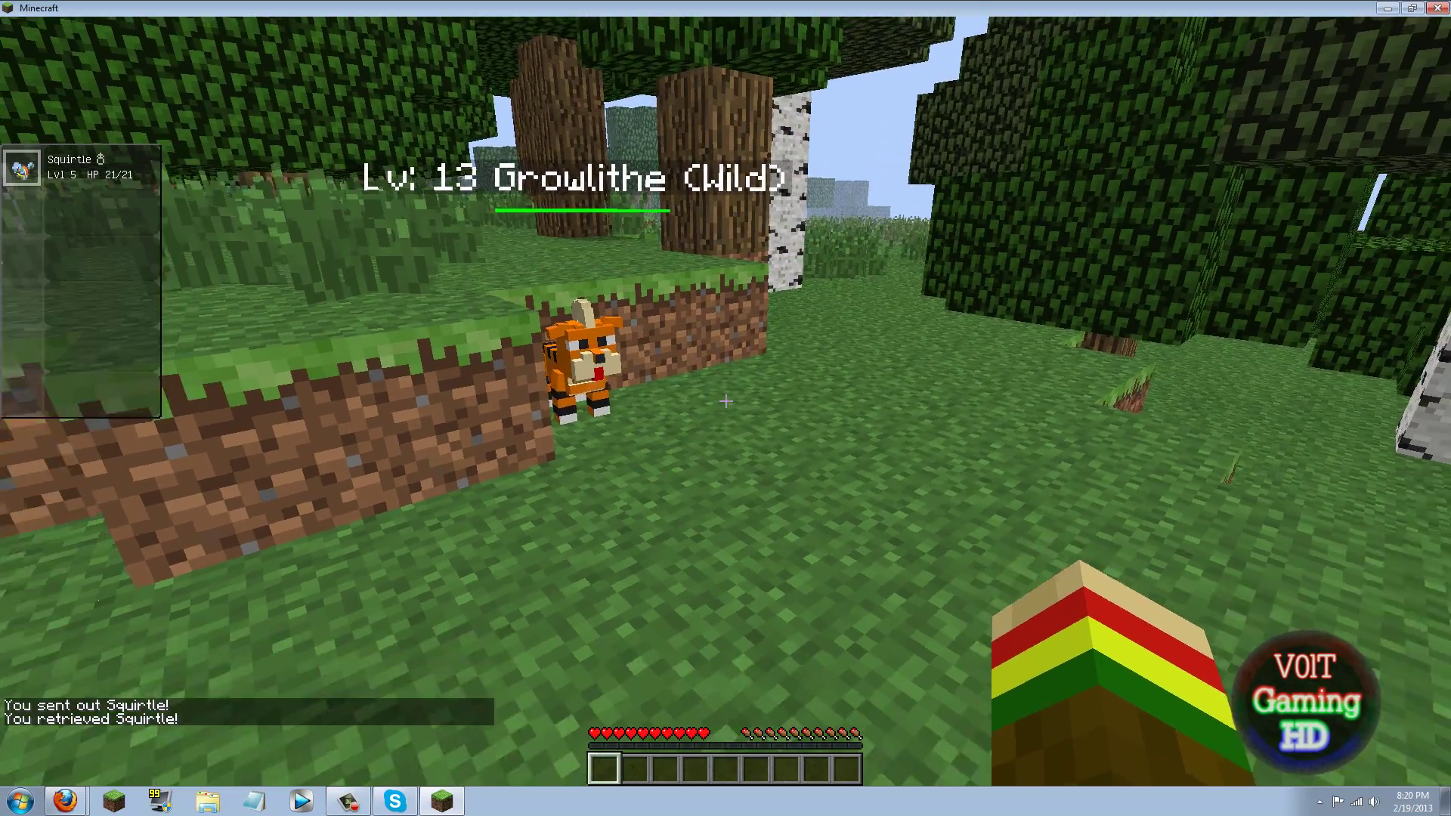
{"action": "key", "text": "r"}
{"action": "key", "text": "r"}
{"action": "key", "text": "r"}
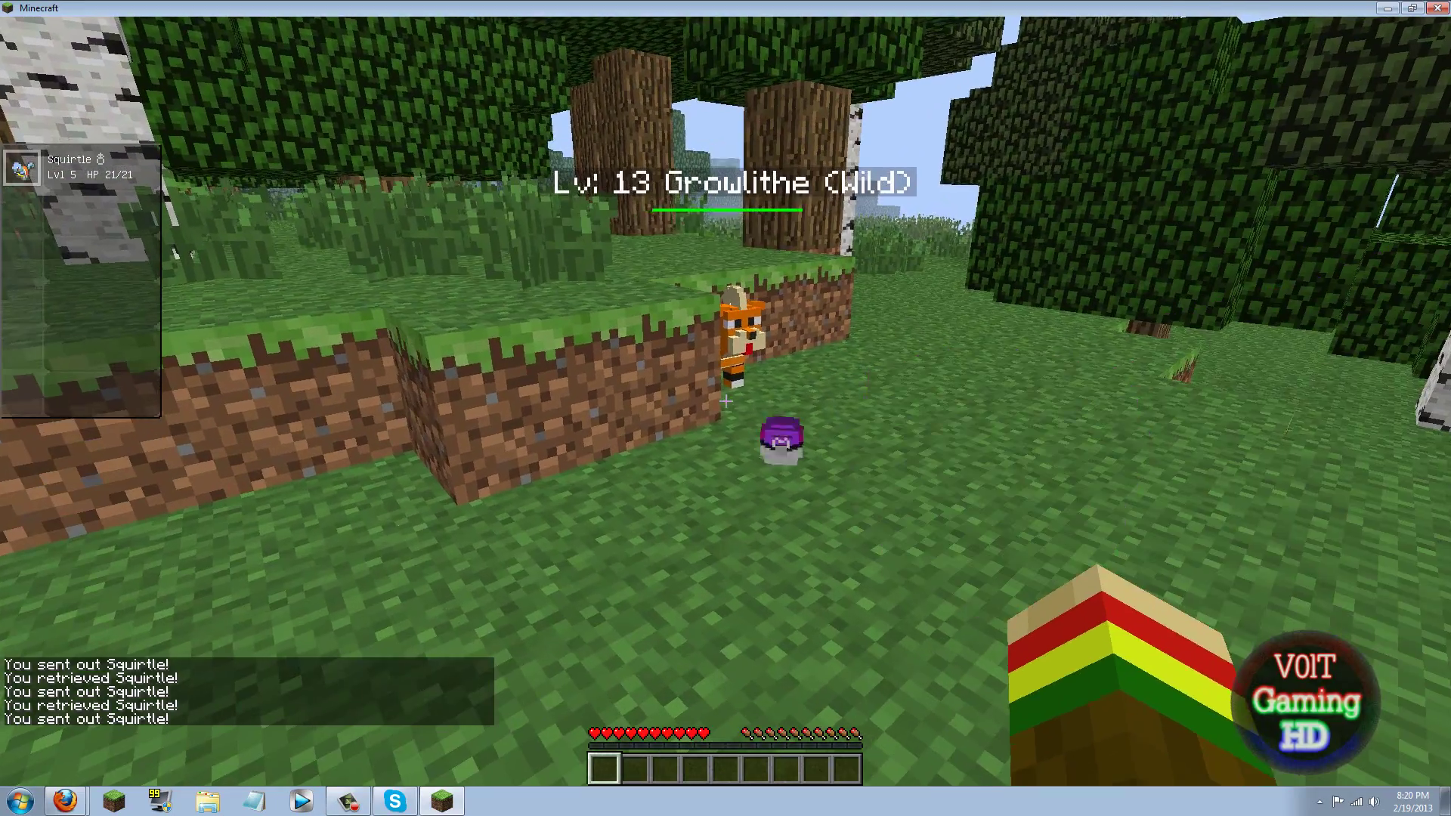
{"action": "key", "text": "r"}
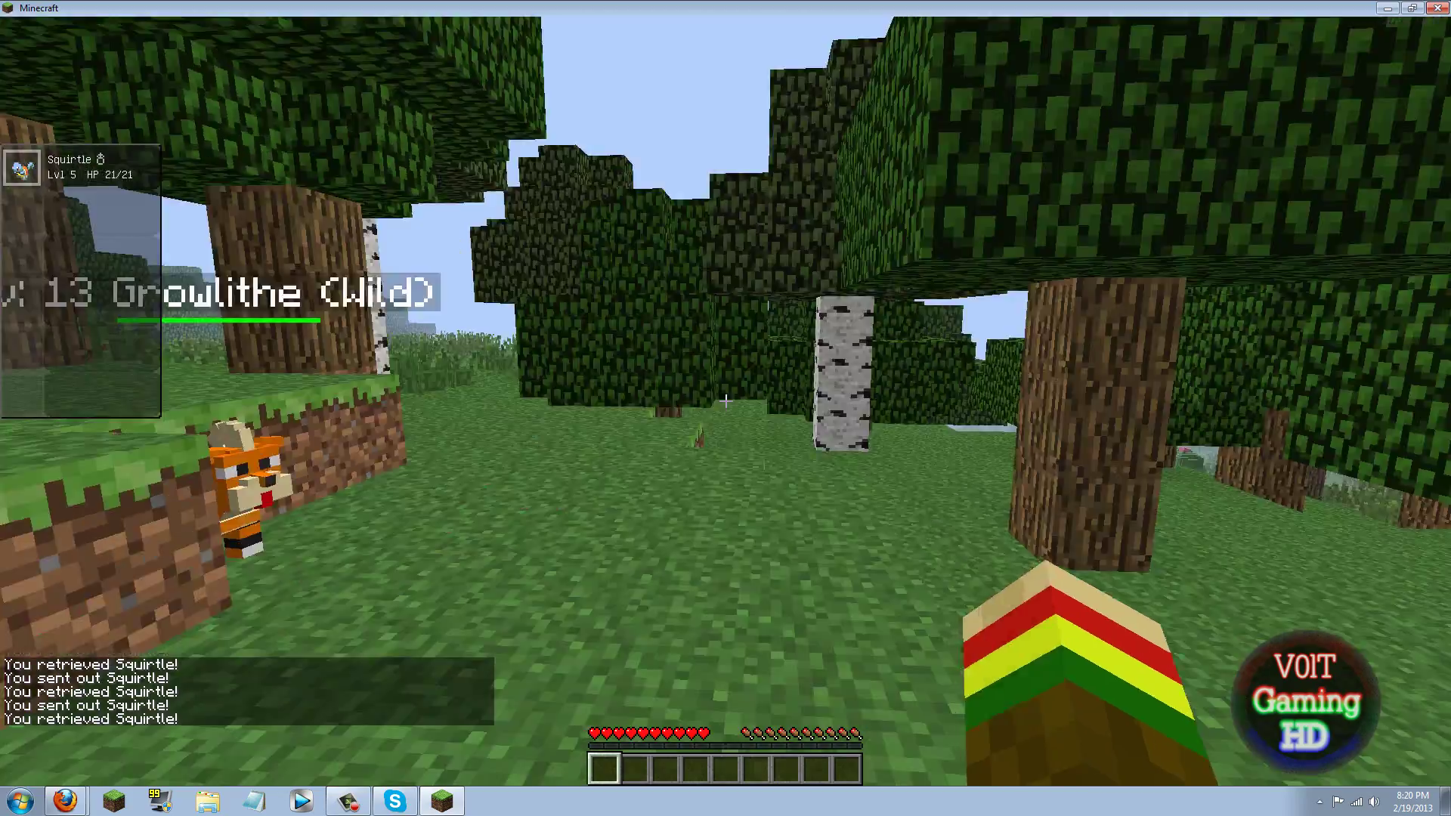
Step: Walk through the forest into the clearing and throw Squirtle at the Lv 11 Growlithe
{"action": "key", "text": "w"}
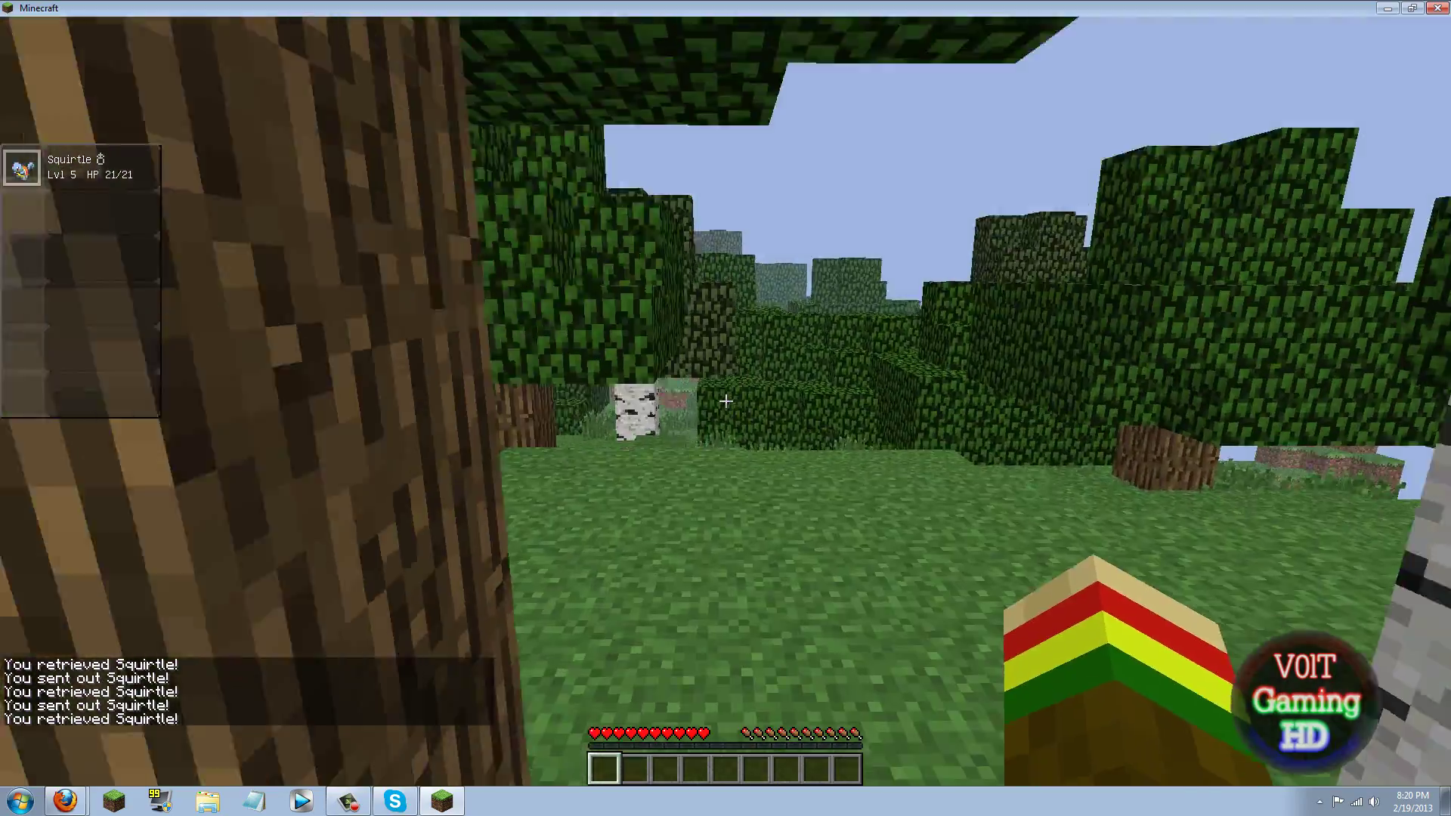
{"action": "key", "text": "w"}
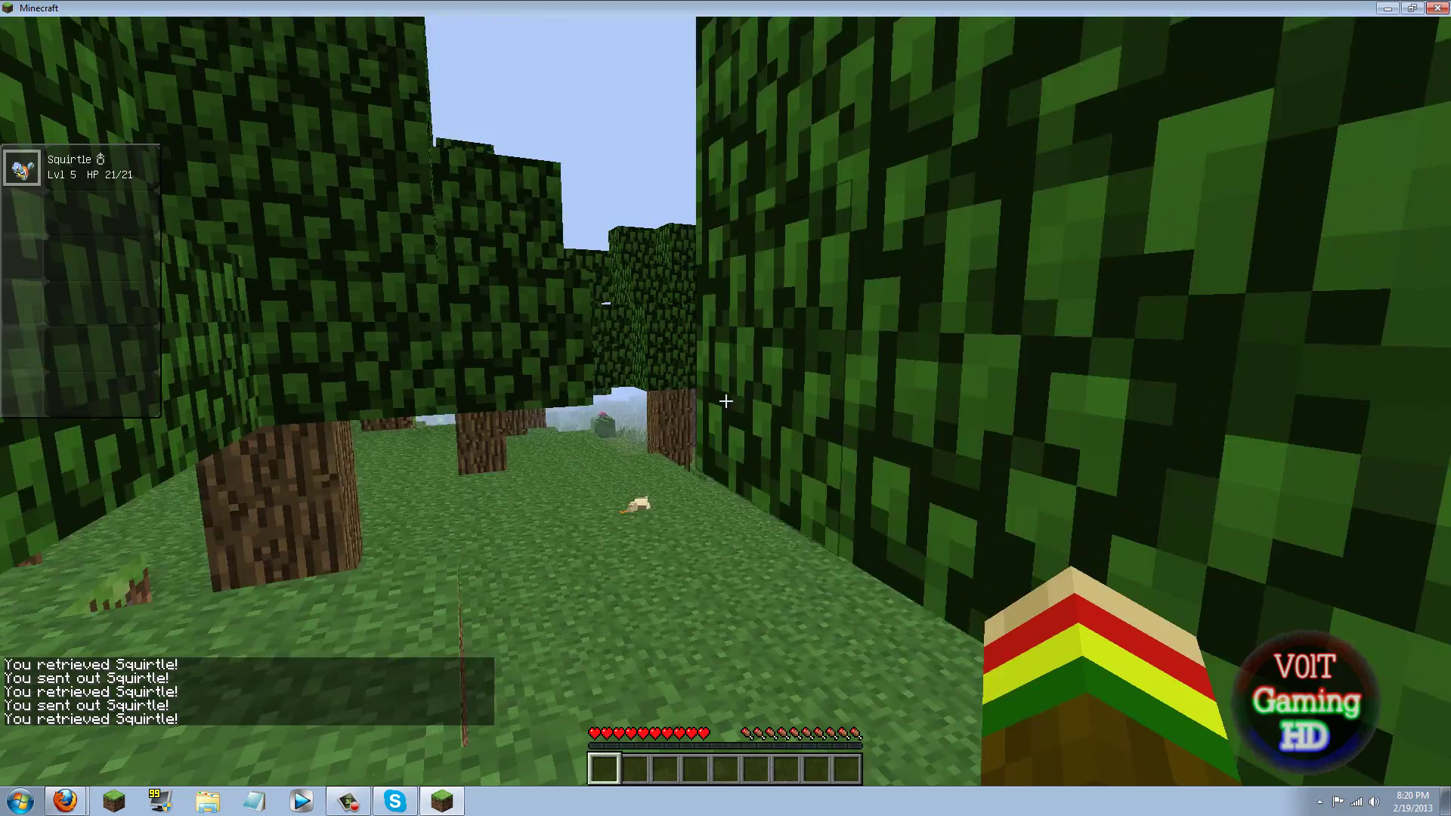
{"action": "key", "text": "w"}
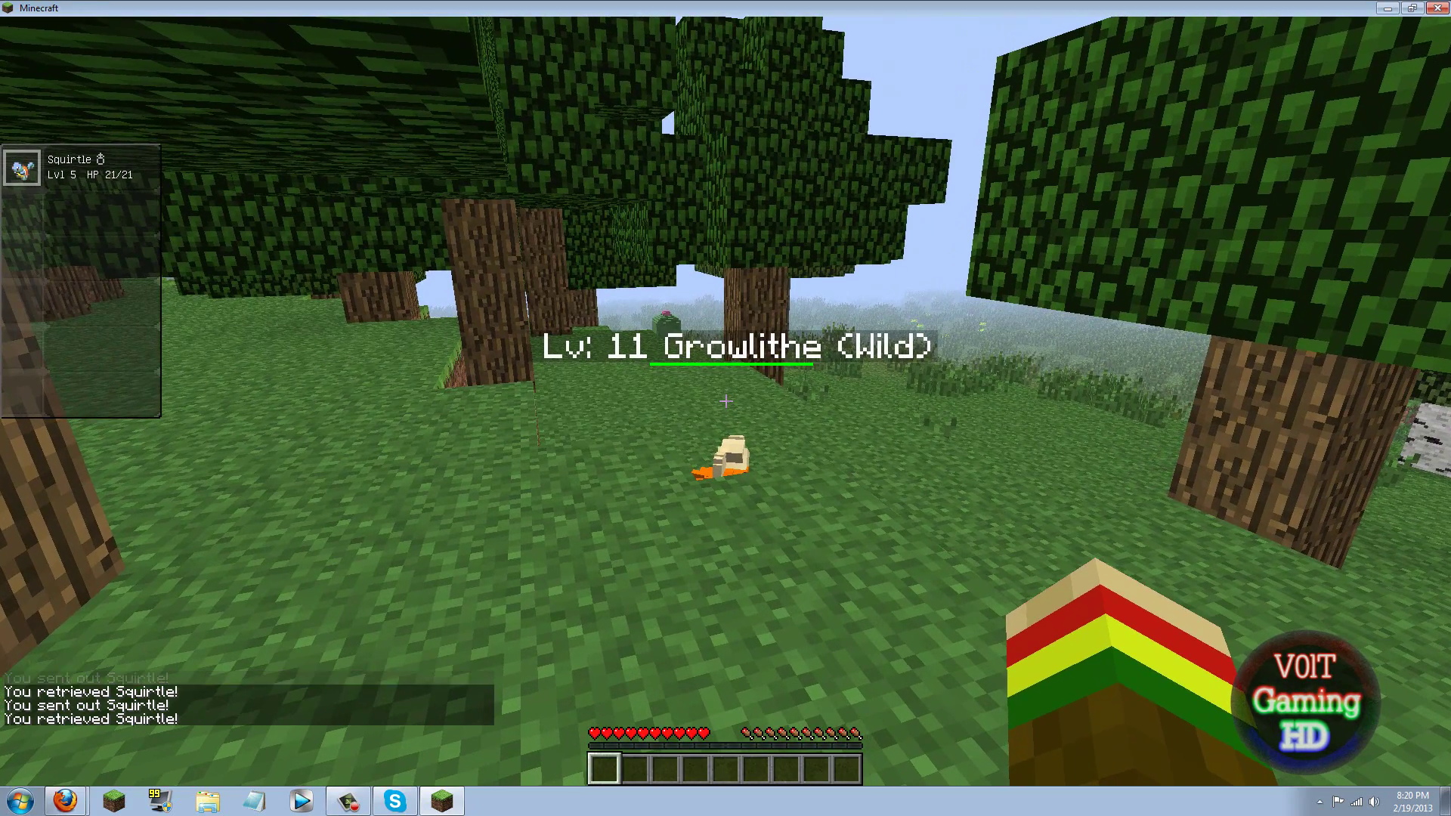
{"action": "key", "text": "r"}
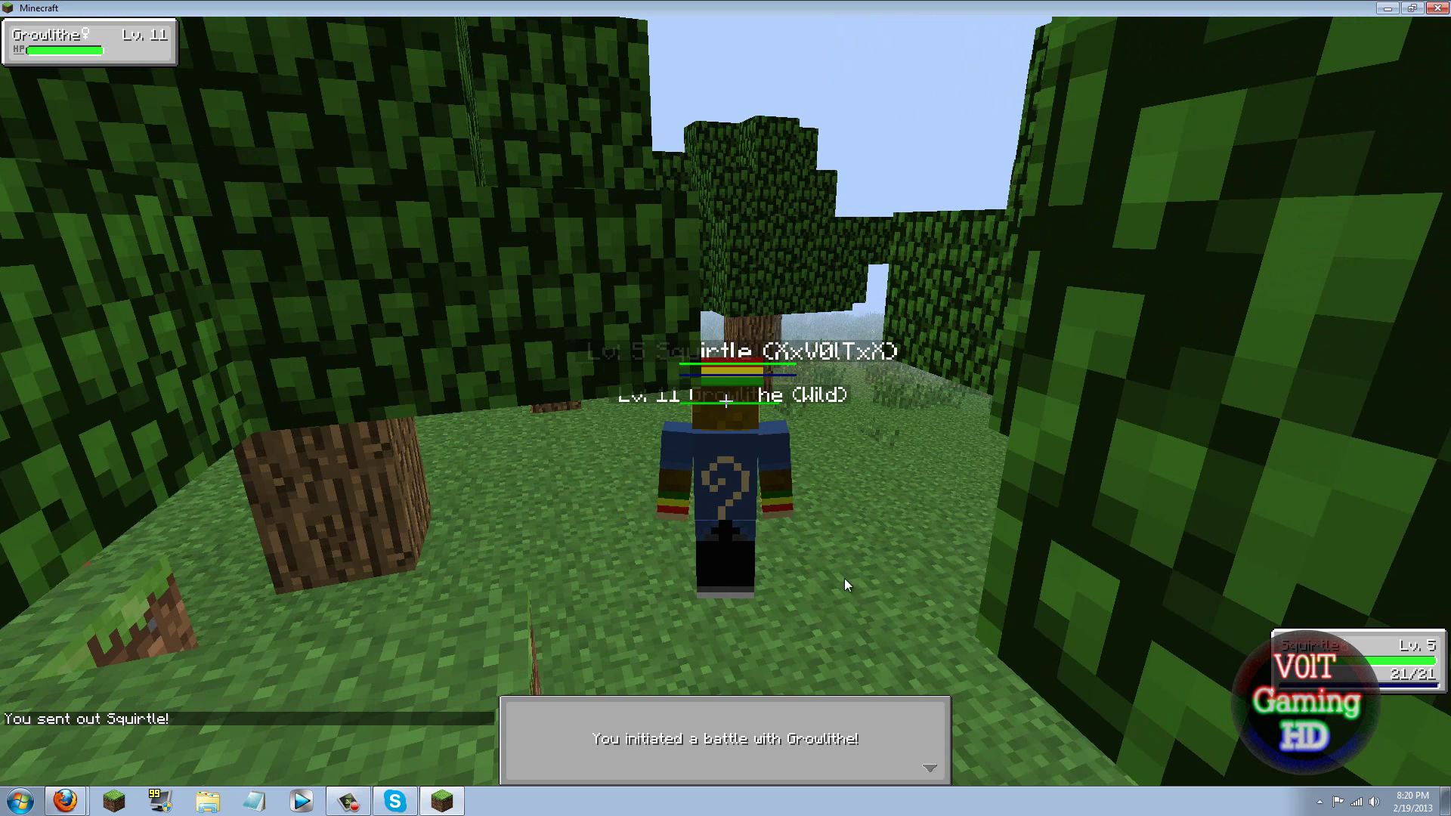
Step: Advance the battle intro and check the party and bag before returning to the battle choices
{"action": "left_click", "coordinate": [928, 753]}
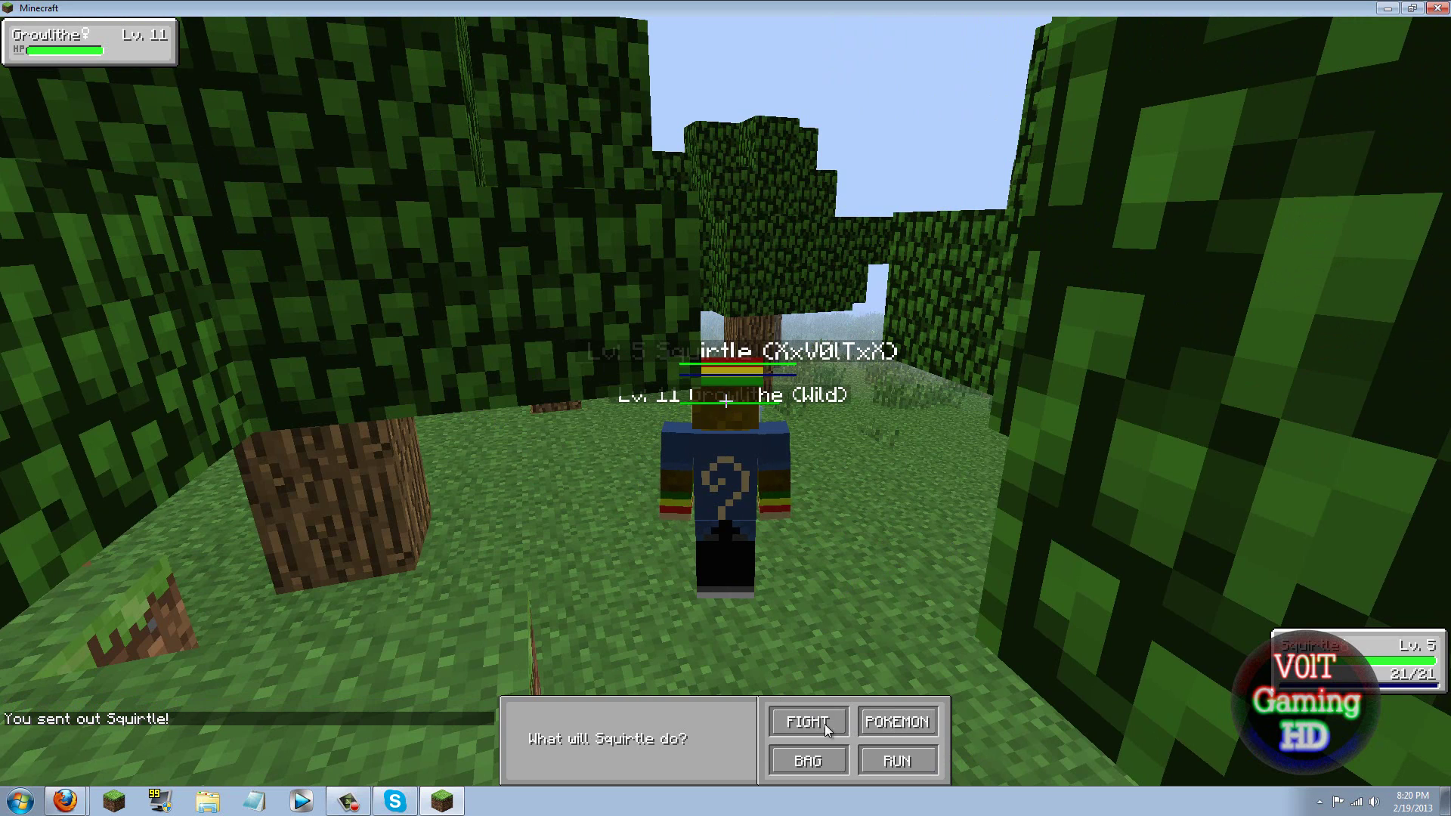
{"action": "left_click", "coordinate": [910, 726]}
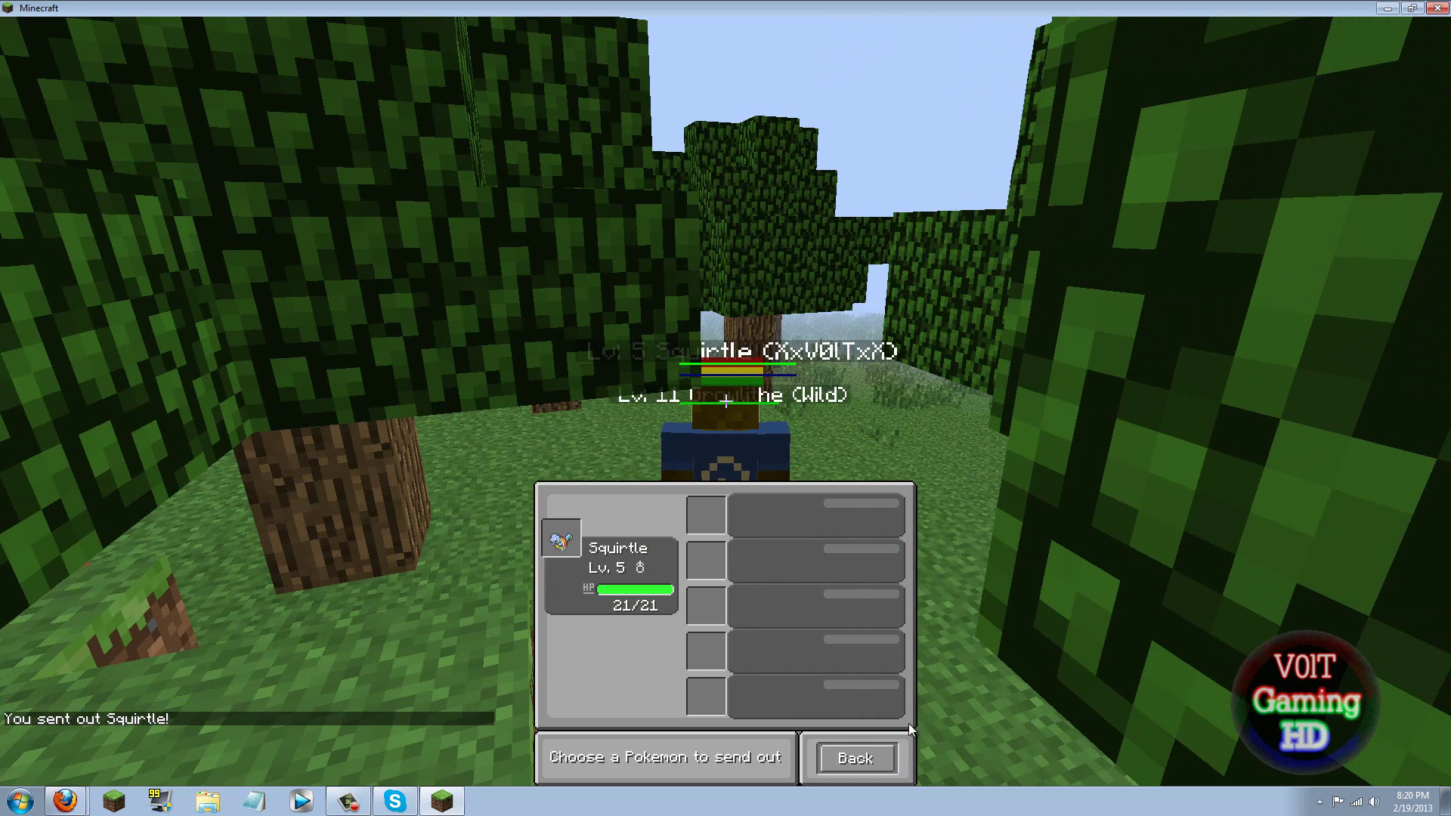
{"action": "left_click", "coordinate": [877, 765]}
{"action": "left_click", "coordinate": [824, 755]}
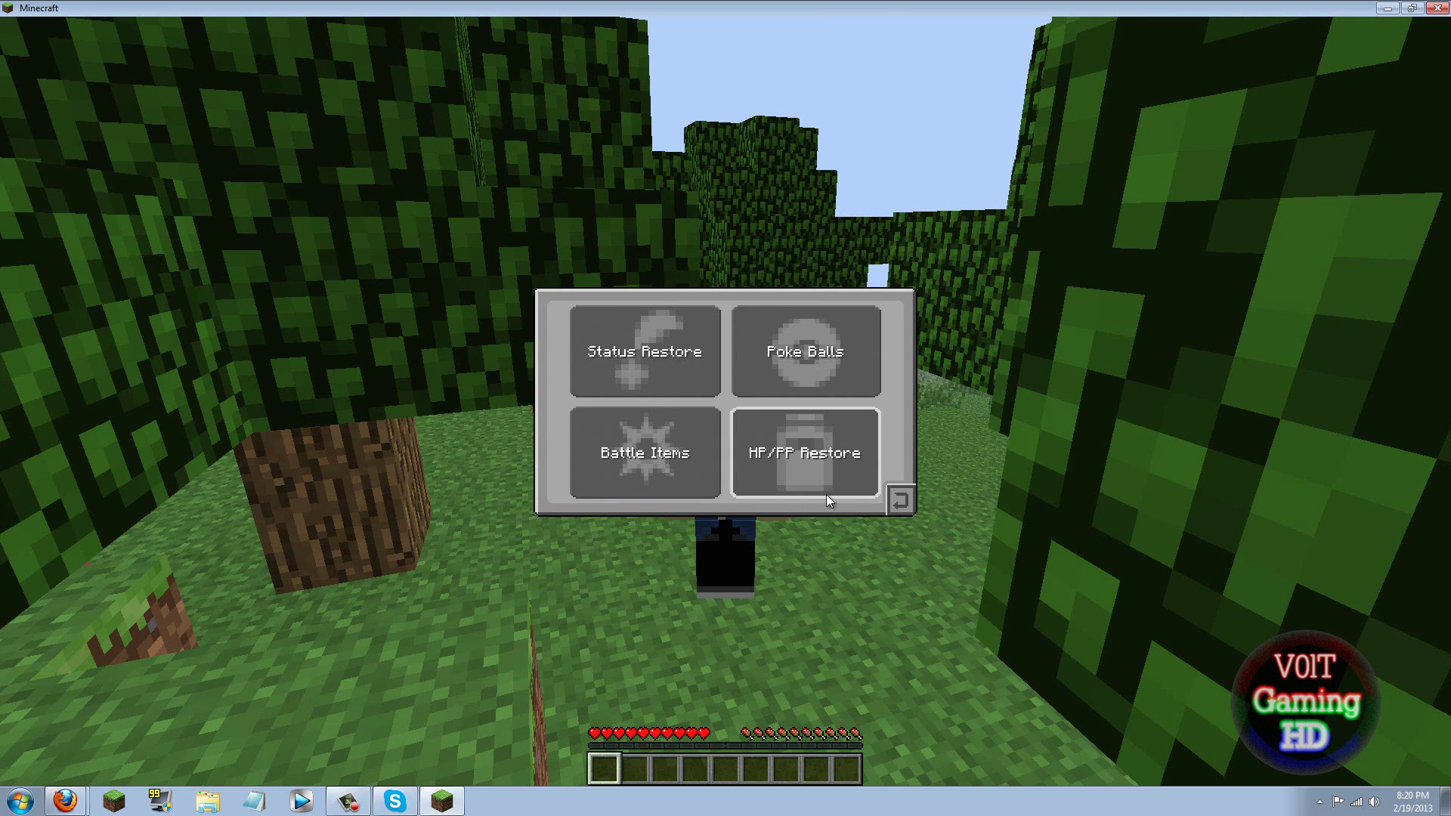
{"action": "left_click", "coordinate": [900, 499]}
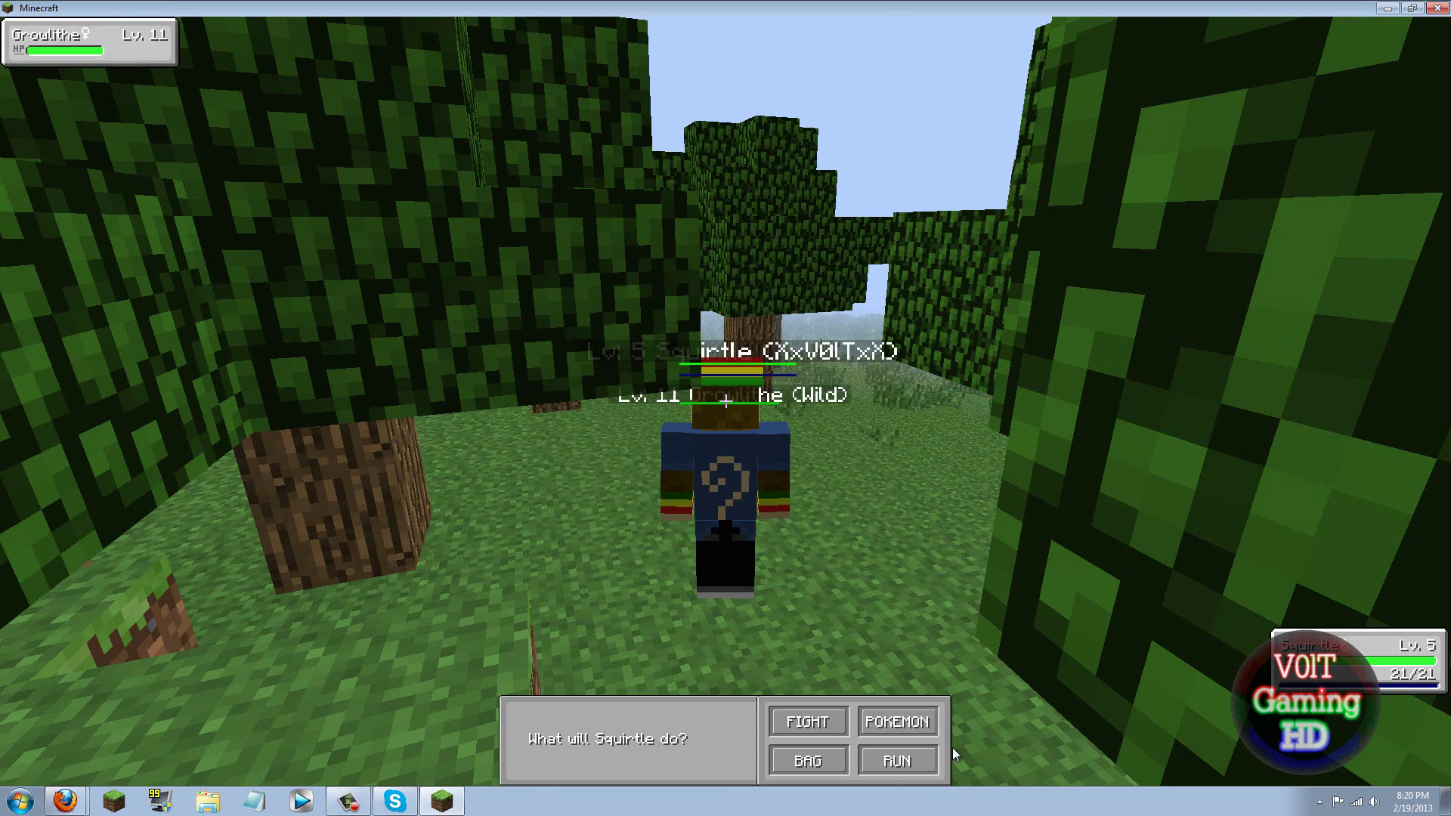
Step: Attack Growlithe with Squirtle, then with Tackle, until Squirtle faints
{"action": "left_click", "coordinate": [809, 724]}
{"action": "left_click", "coordinate": [614, 716]}
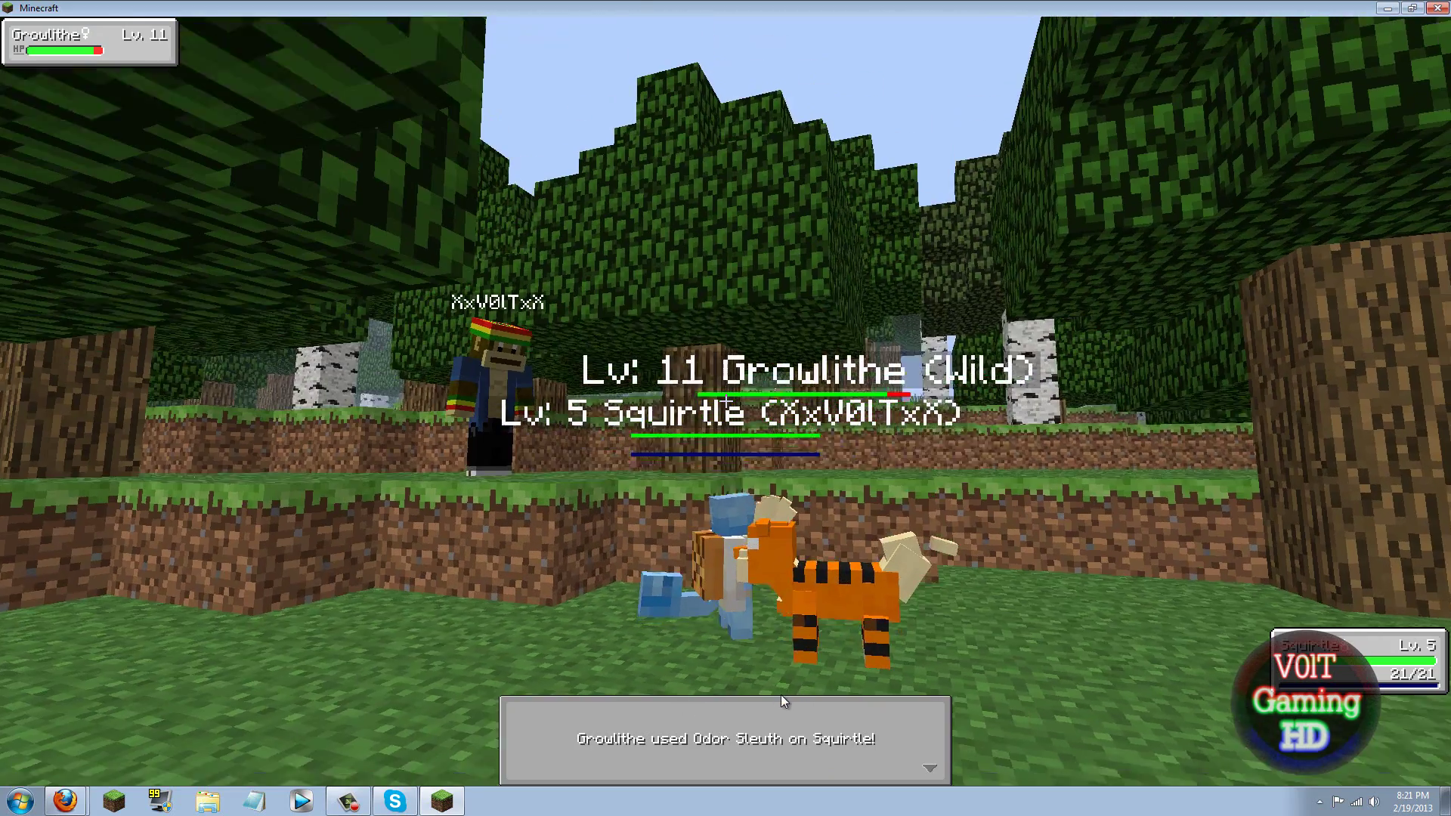
{"action": "left_click", "coordinate": [845, 742]}
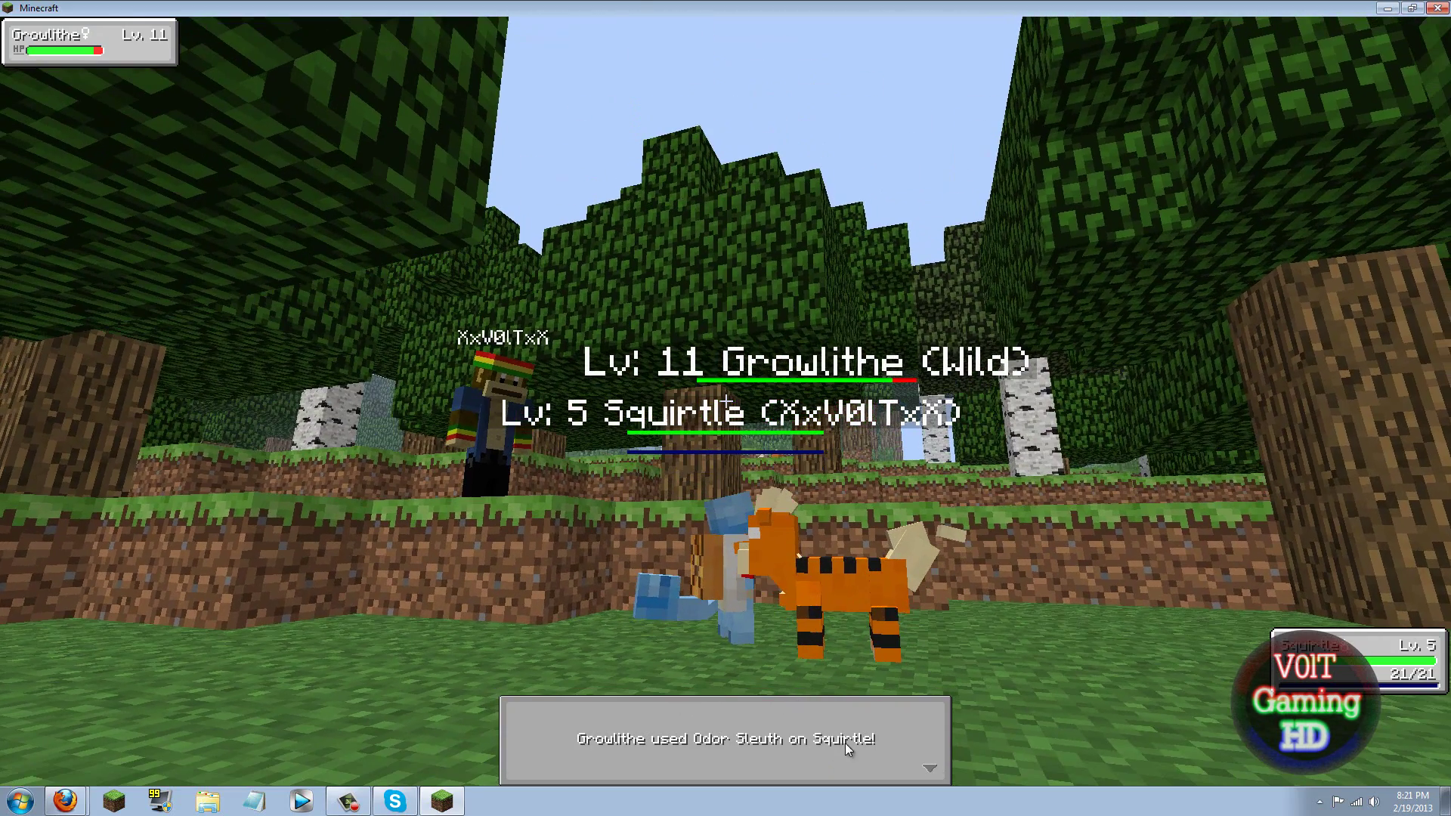
{"action": "left_click", "coordinate": [846, 743]}
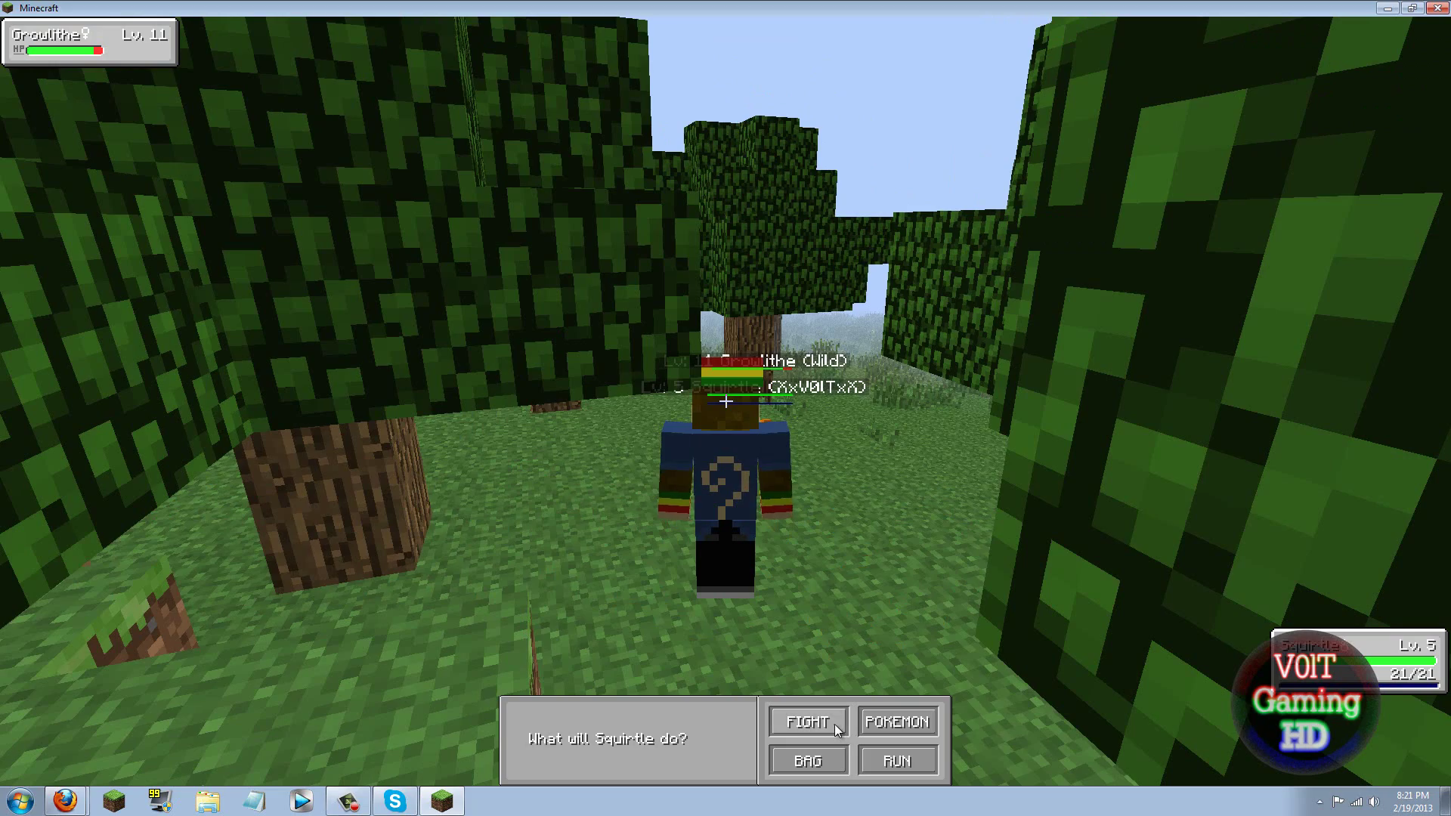
{"action": "left_click", "coordinate": [834, 724]}
{"action": "left_click", "coordinate": [622, 713]}
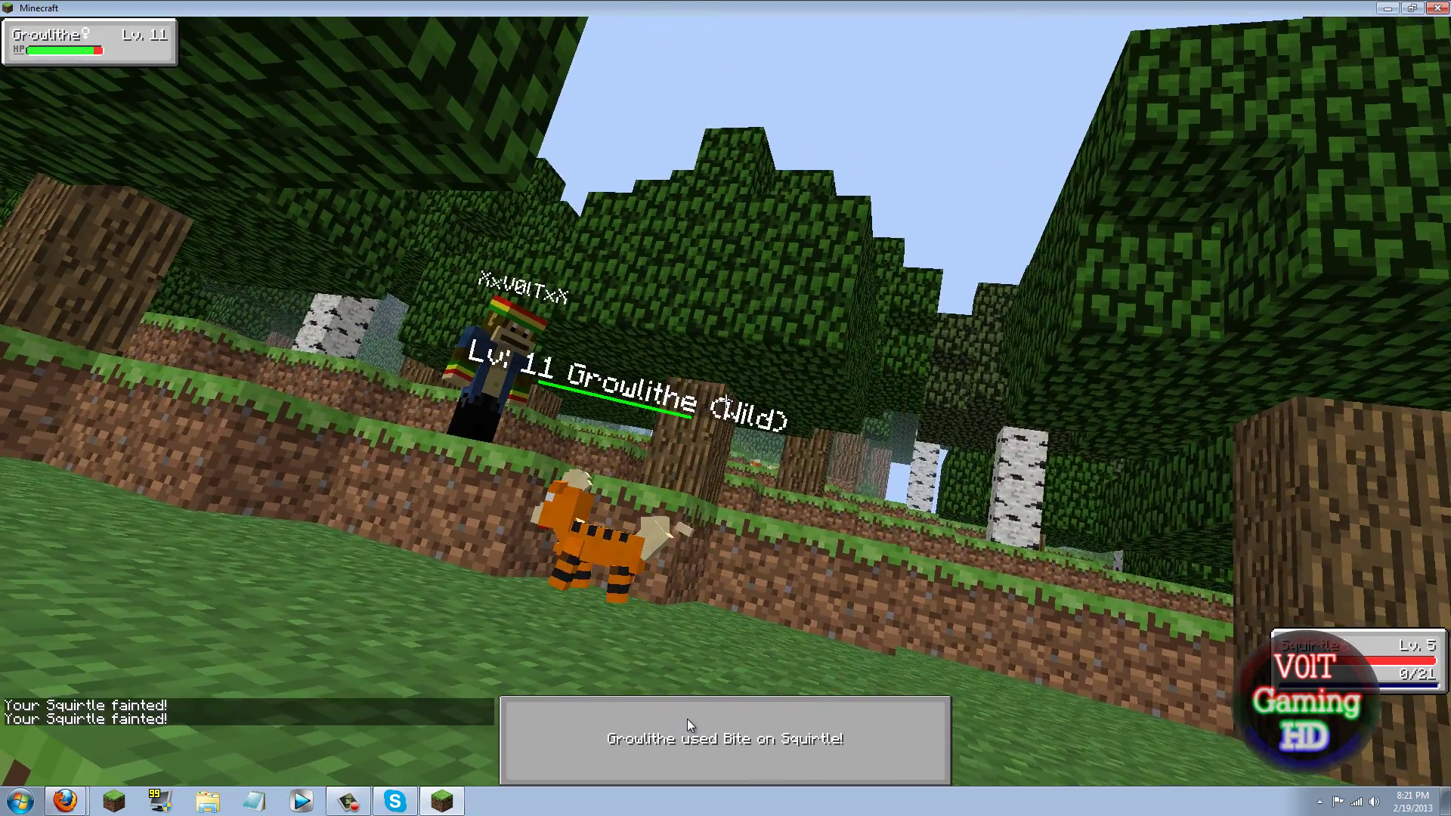
{"action": "left_click", "coordinate": [728, 700]}
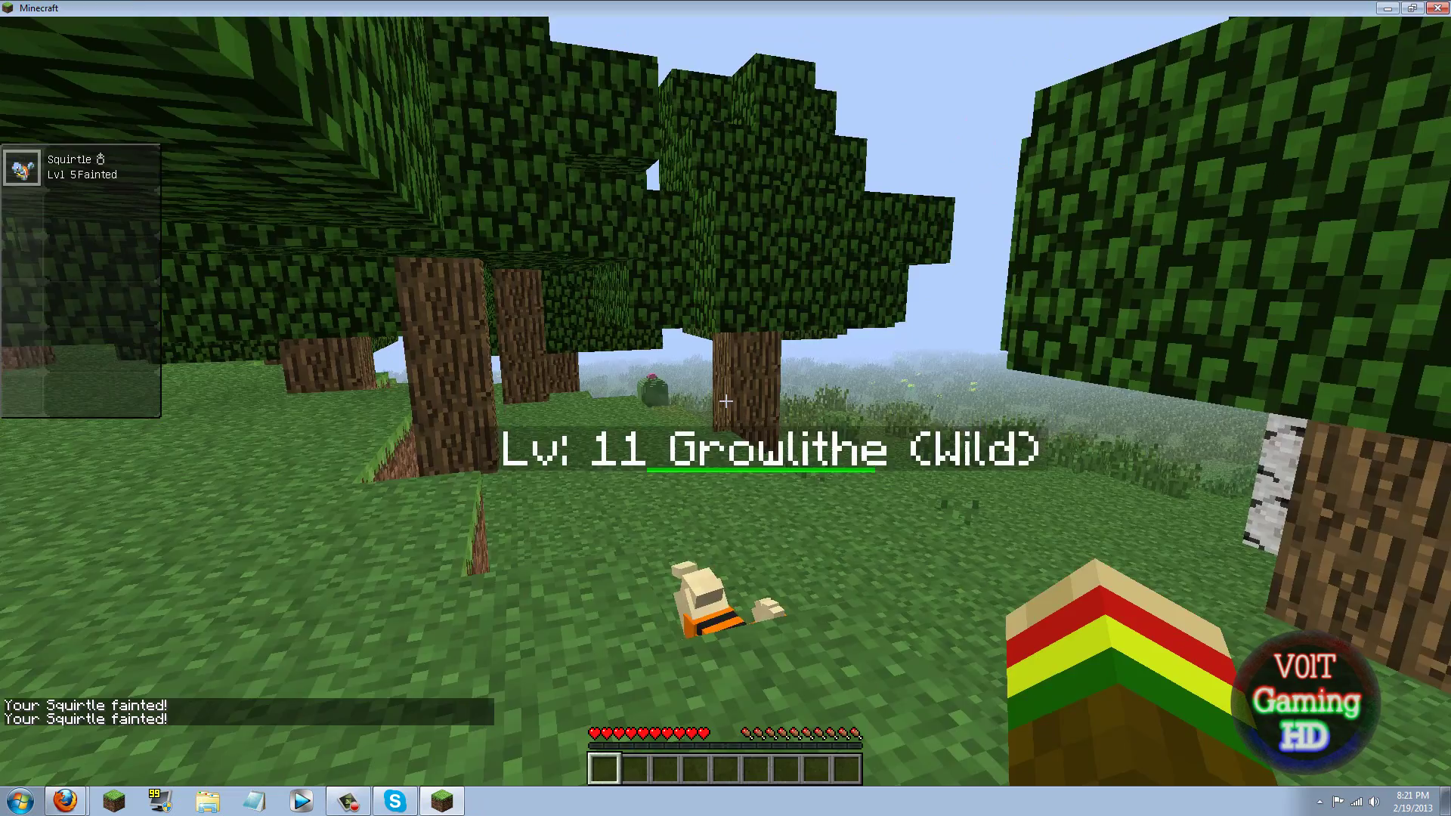
Step: Run the /help chat command to list the available commands
{"action": "type", "text": "t"}
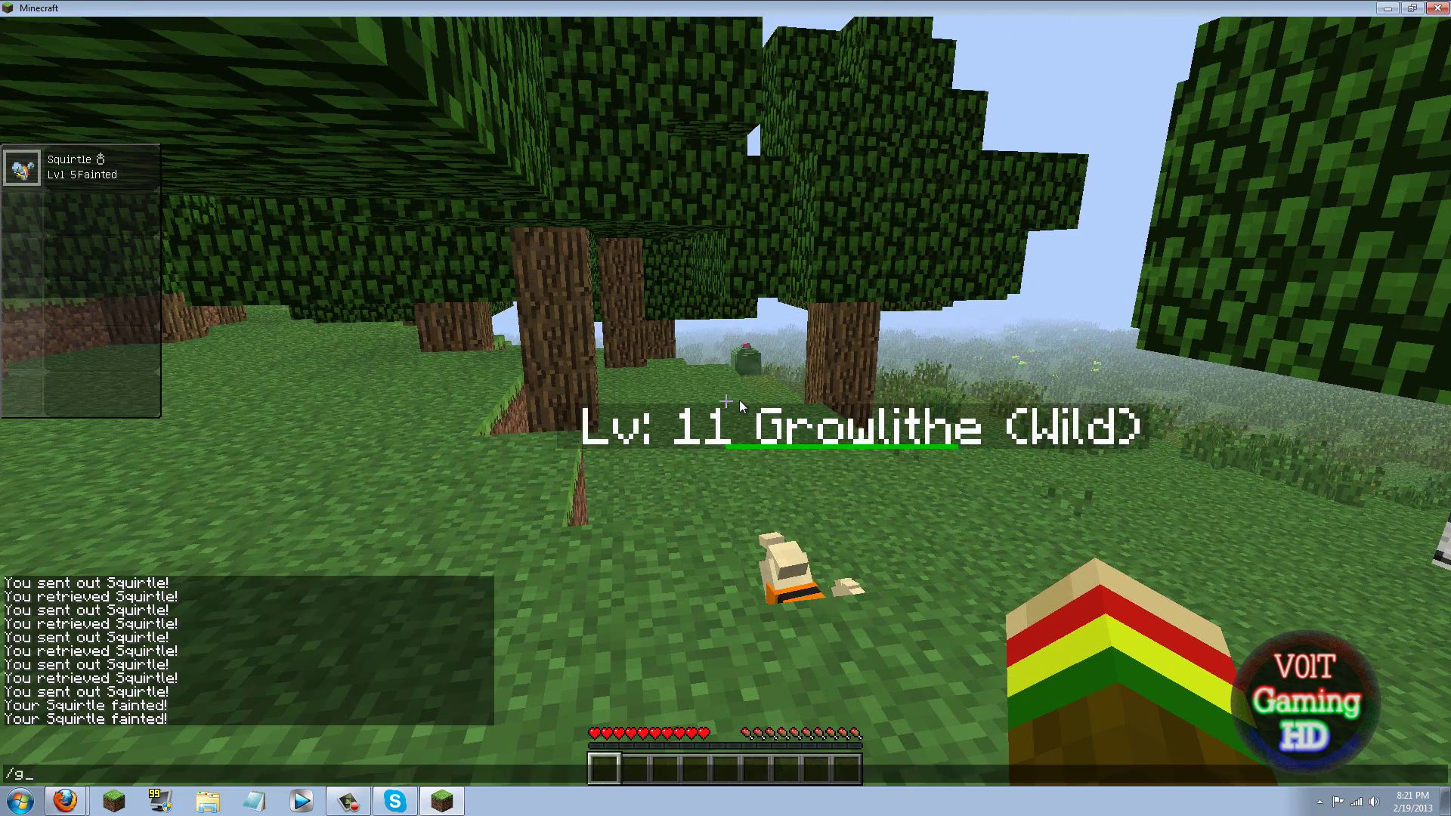
{"action": "type", "text": "/g"}
{"action": "key", "text": "Return"}
{"action": "key", "text": "slash"}
{"action": "type", "text": "hel"}
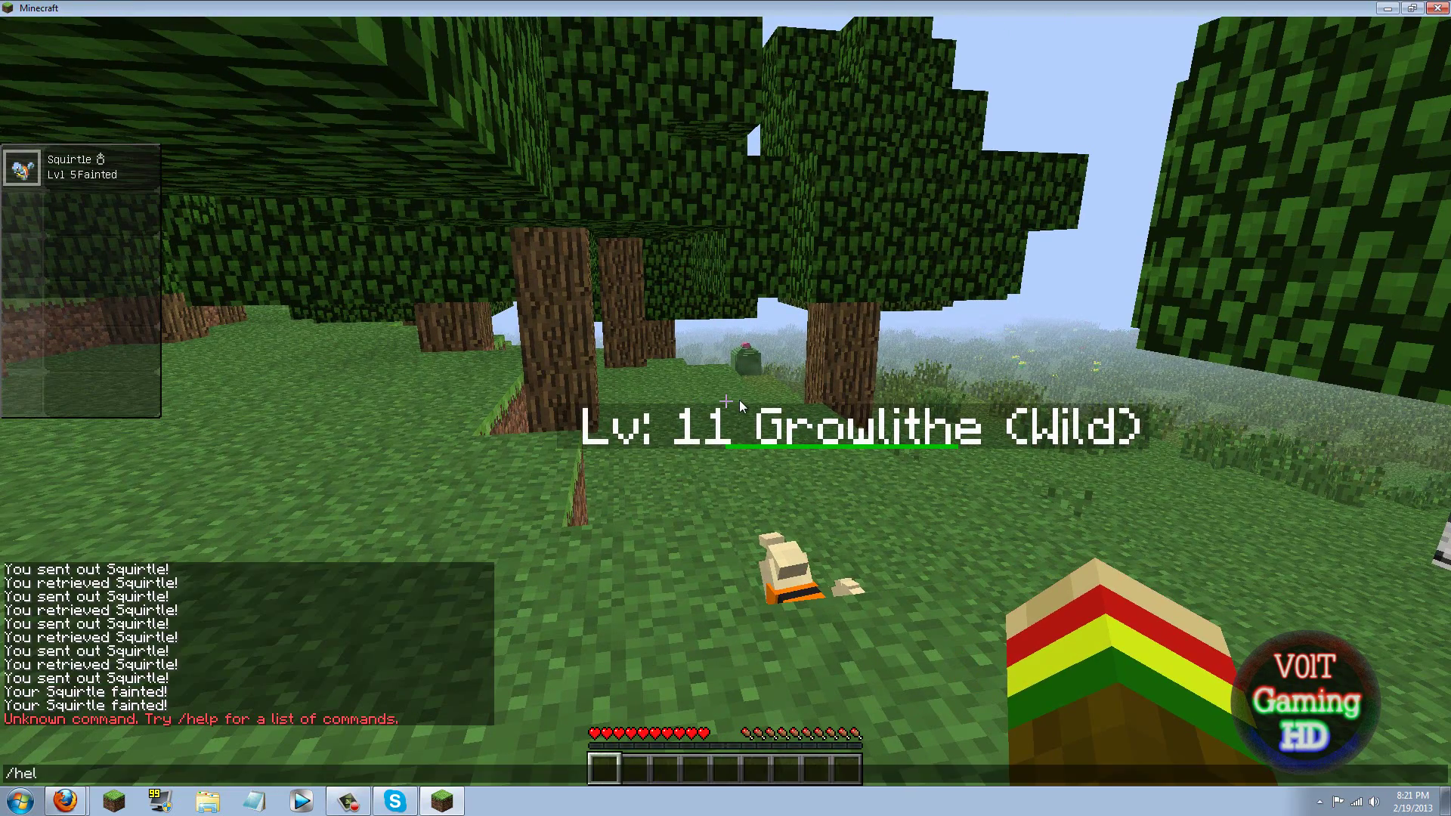
{"action": "type", "text": "p"}
{"action": "key", "text": "Return"}
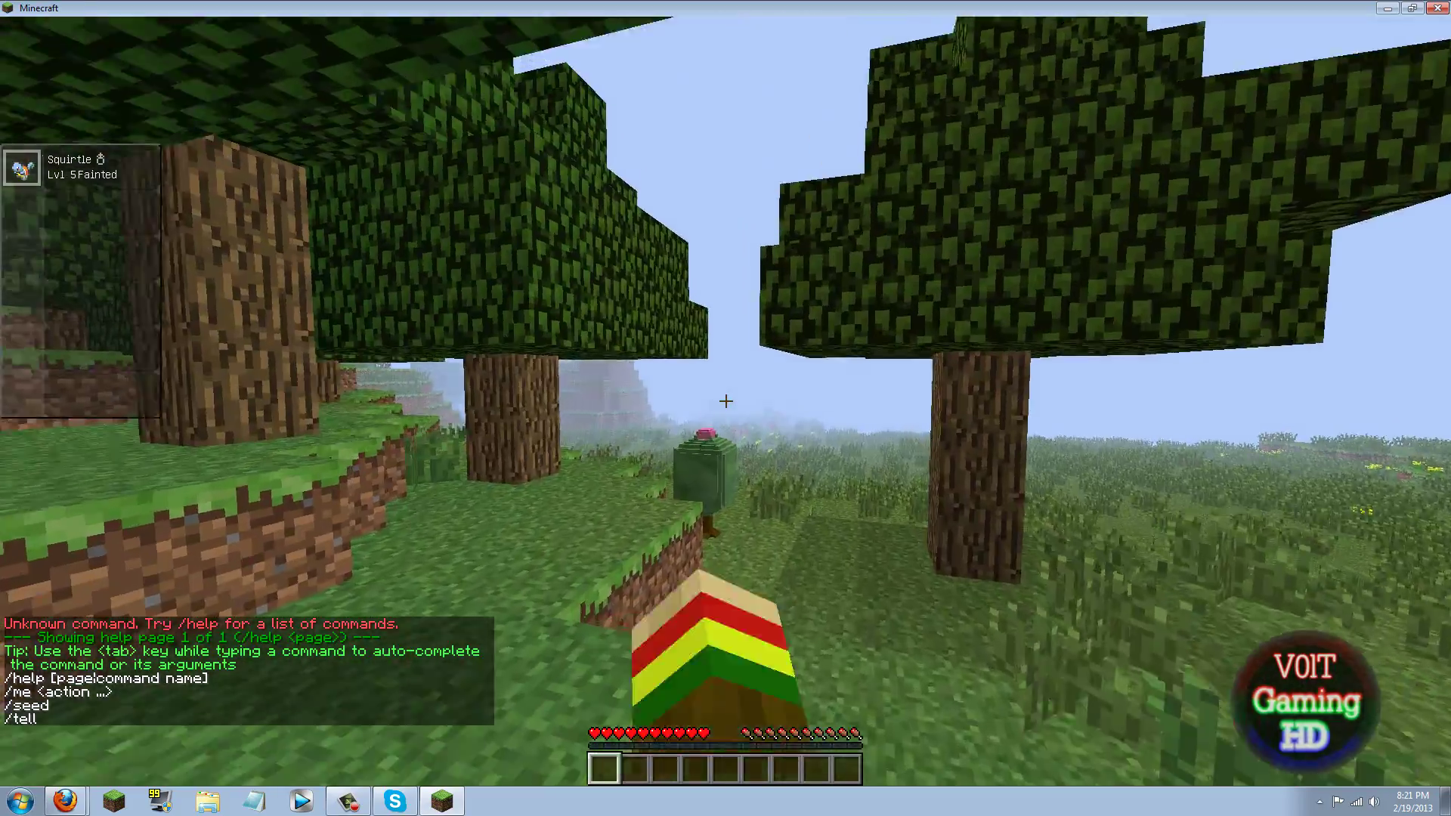
Step: Harvest the Pink Apricorn from the small tree, then bring up the game menu
{"action": "key", "text": "w"}
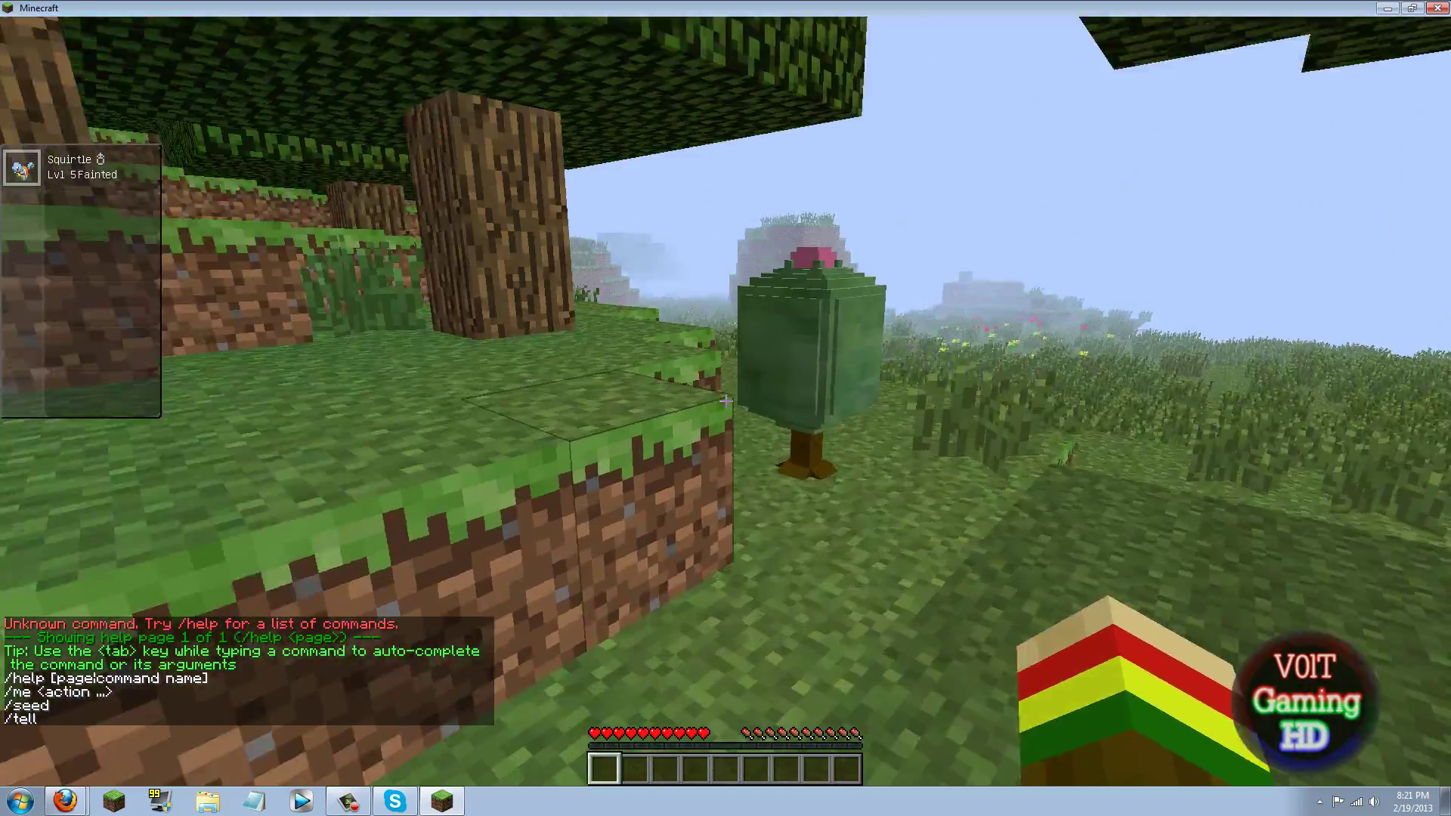
{"action": "left_click", "coordinate": [726, 402]}
{"action": "key", "text": "w"}
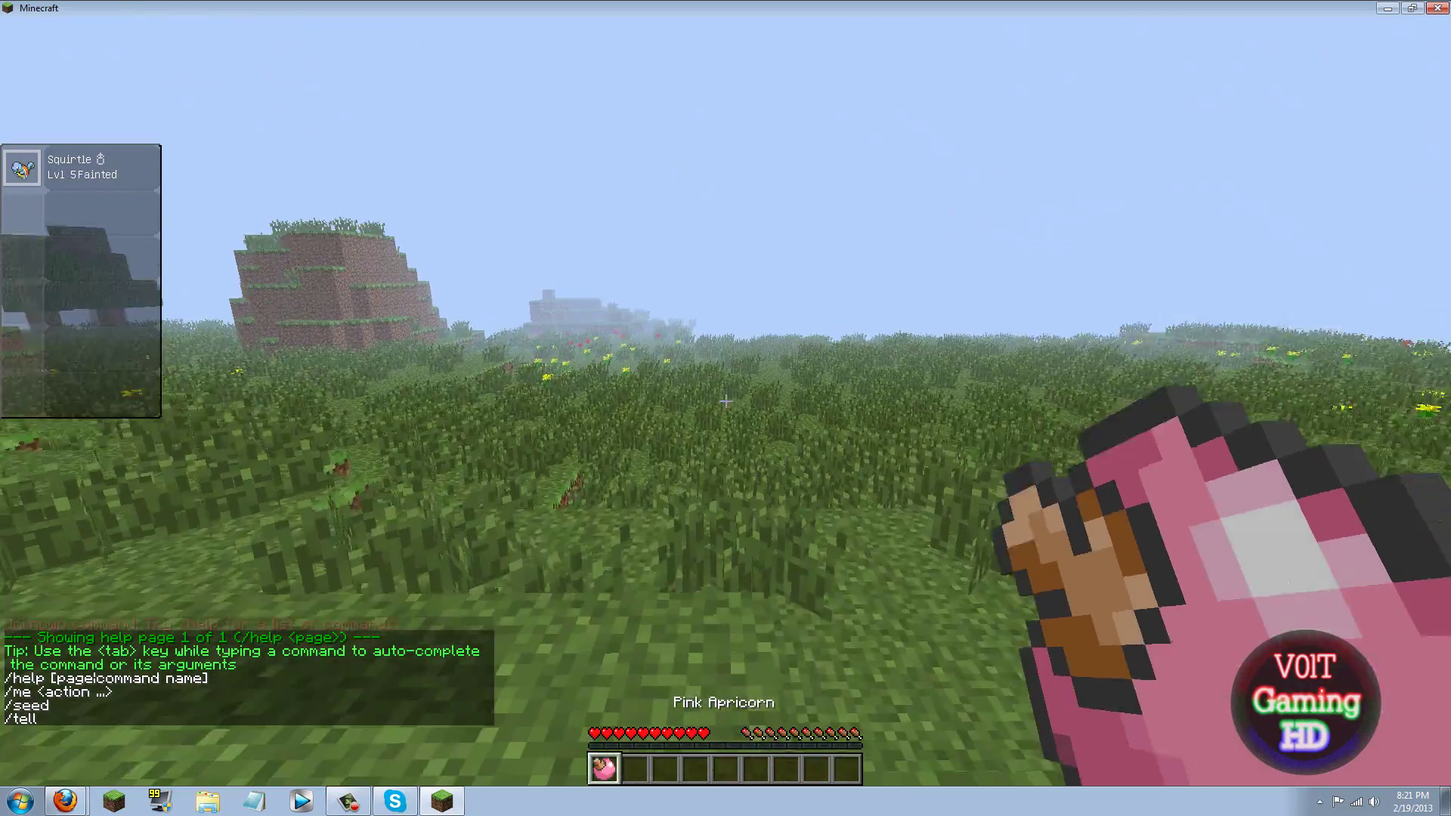
{"action": "key", "text": "w"}
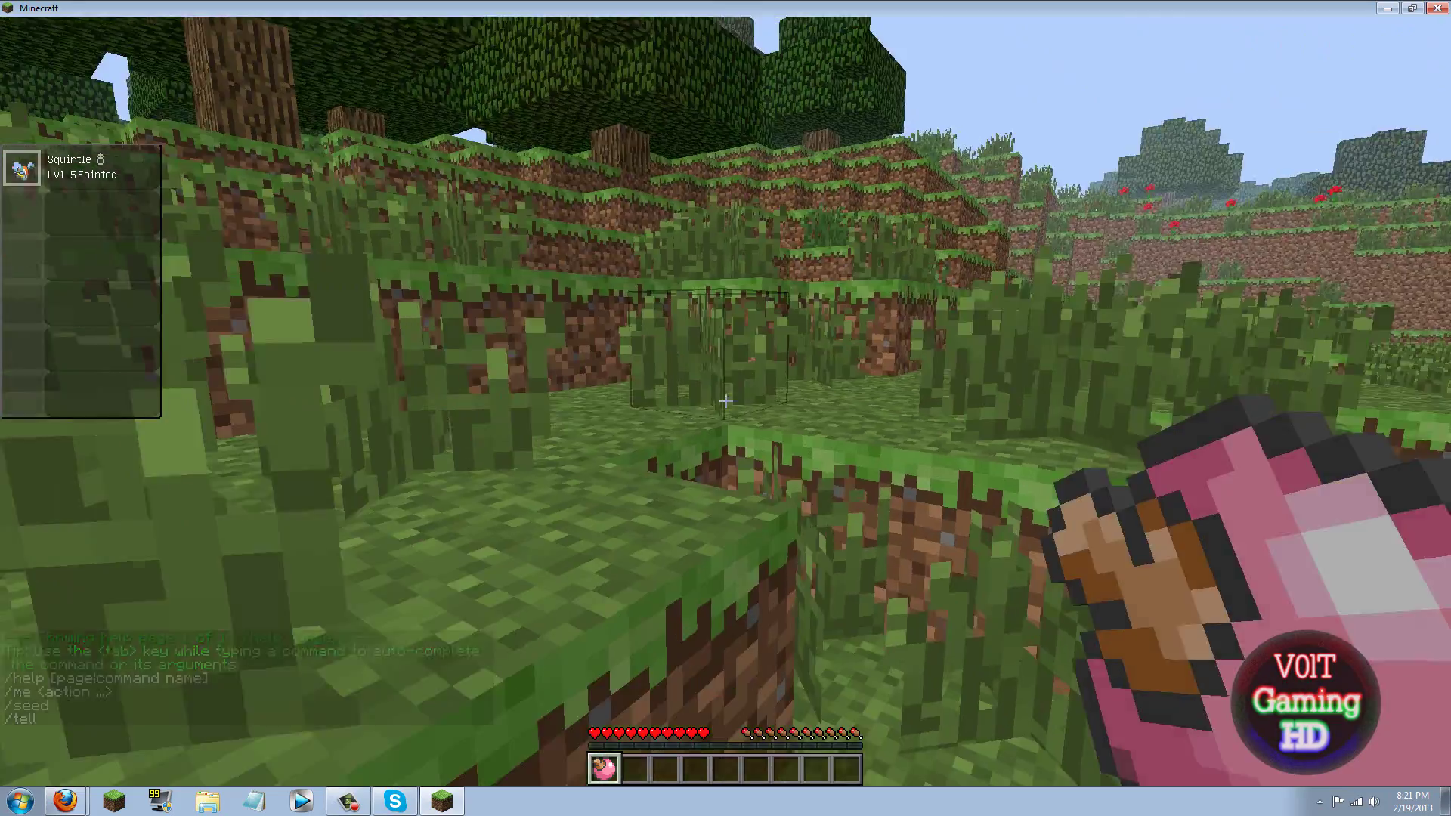
{"action": "key", "text": "w"}
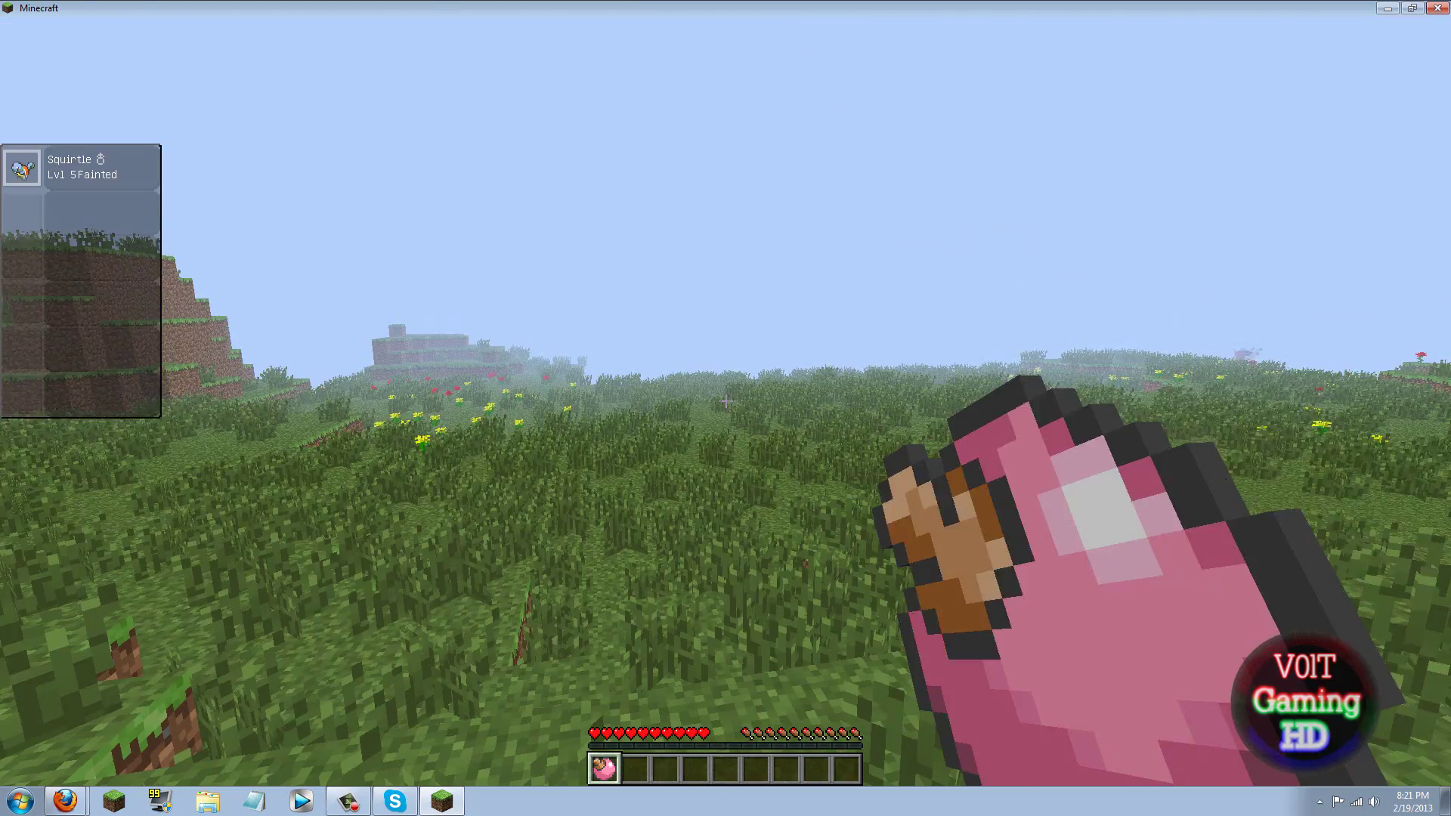
{"action": "key", "text": "Escape"}
Step: Save and quit to title, exit Minecraft, then select and deselect the desktop Forge and Pixelmon archives
{"action": "left_click", "coordinate": [711, 390]}
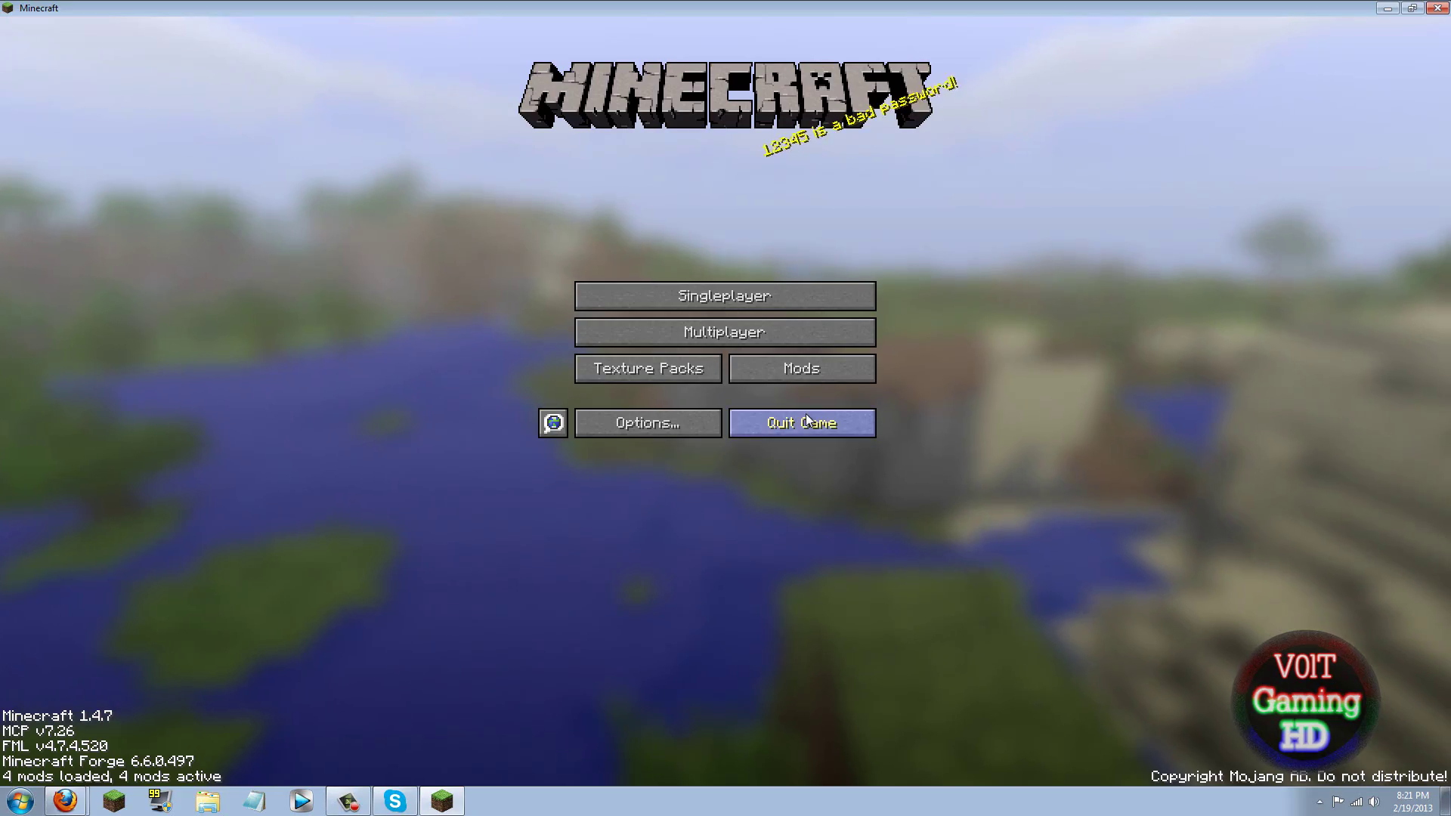
{"action": "left_click", "coordinate": [804, 423]}
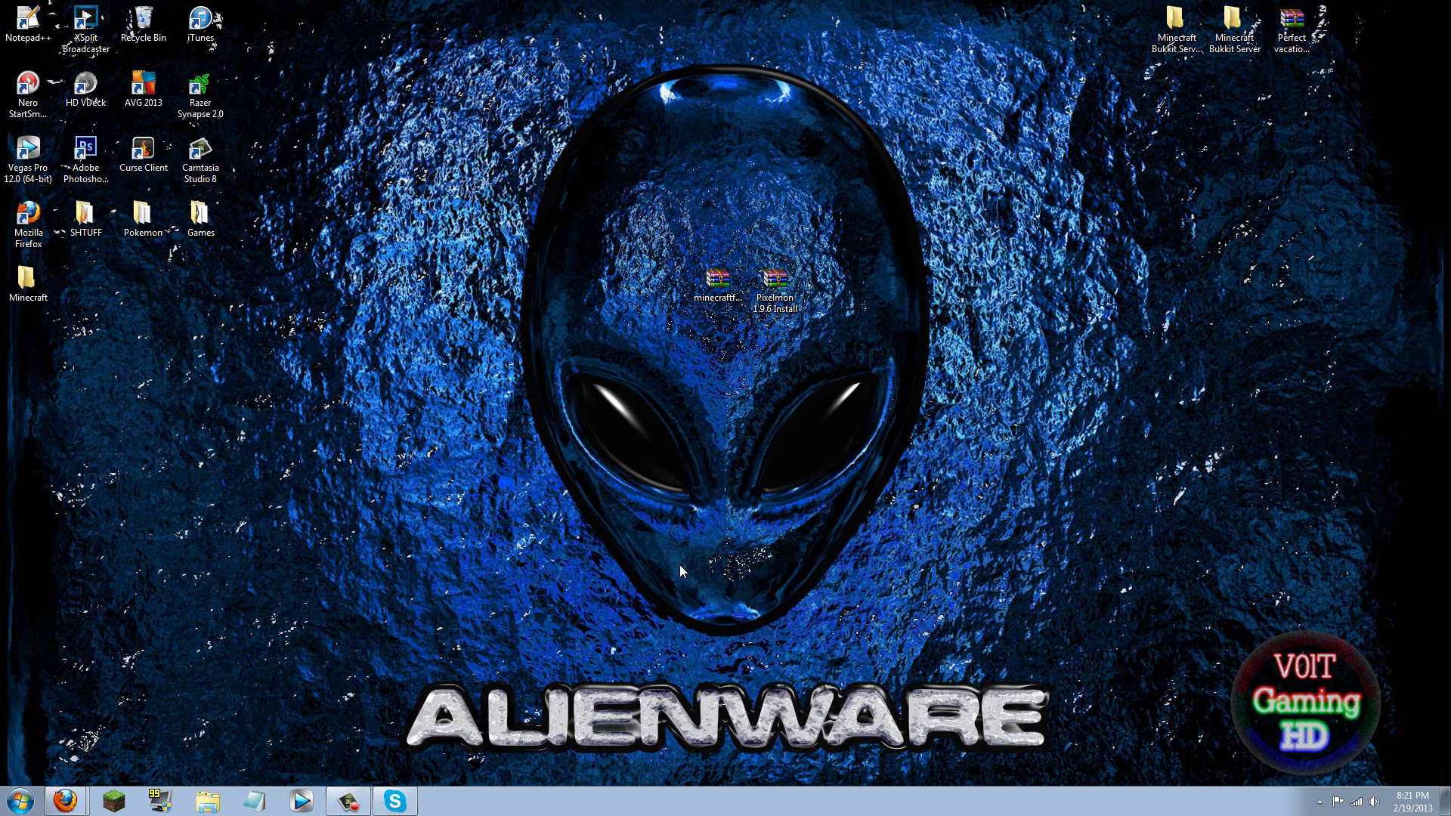
{"action": "left_click_drag", "start_coordinate": [883, 358], "coordinate": [555, 229]}
{"action": "left_click", "coordinate": [737, 295]}
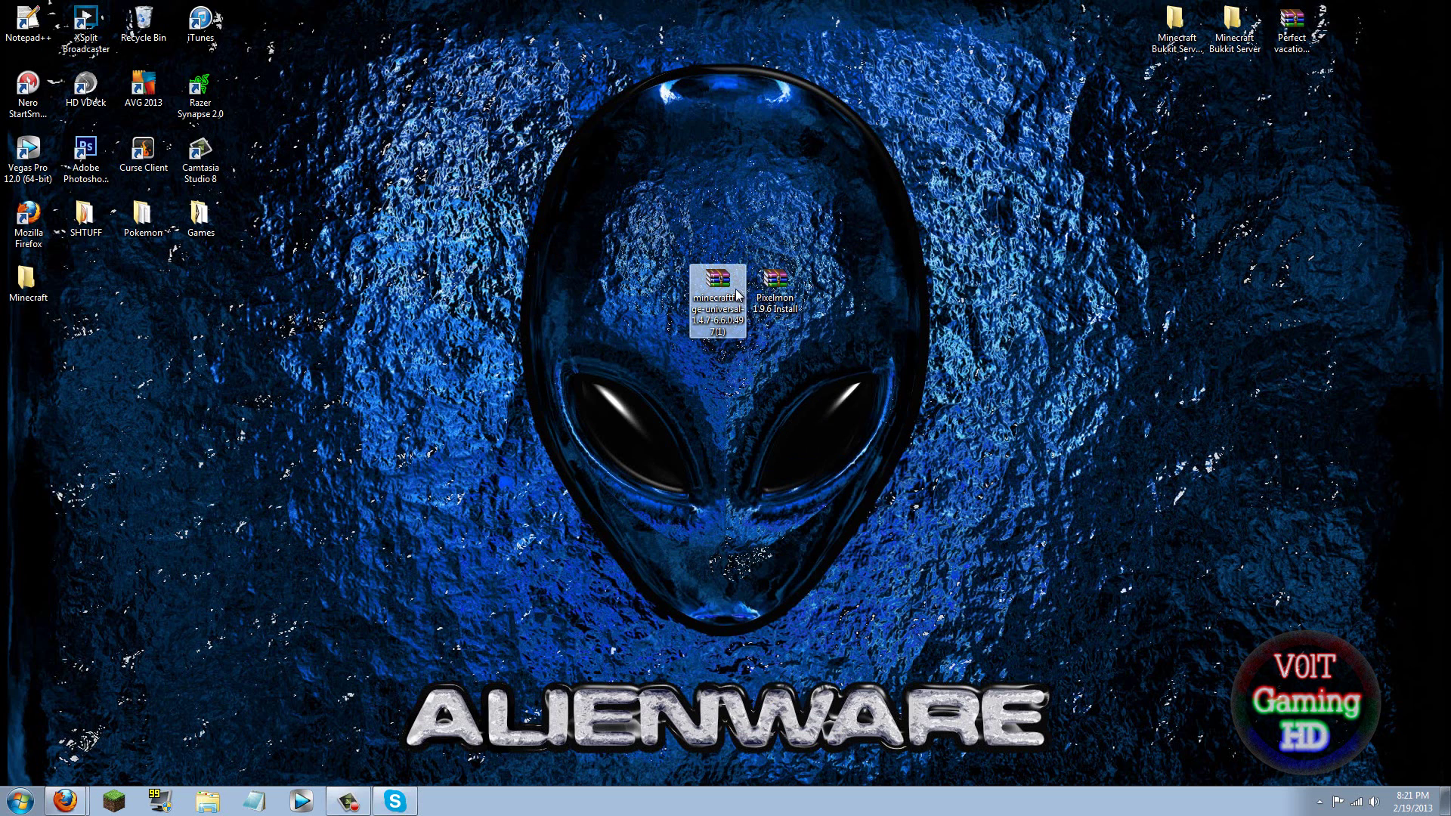
{"action": "left_click", "coordinate": [757, 437]}
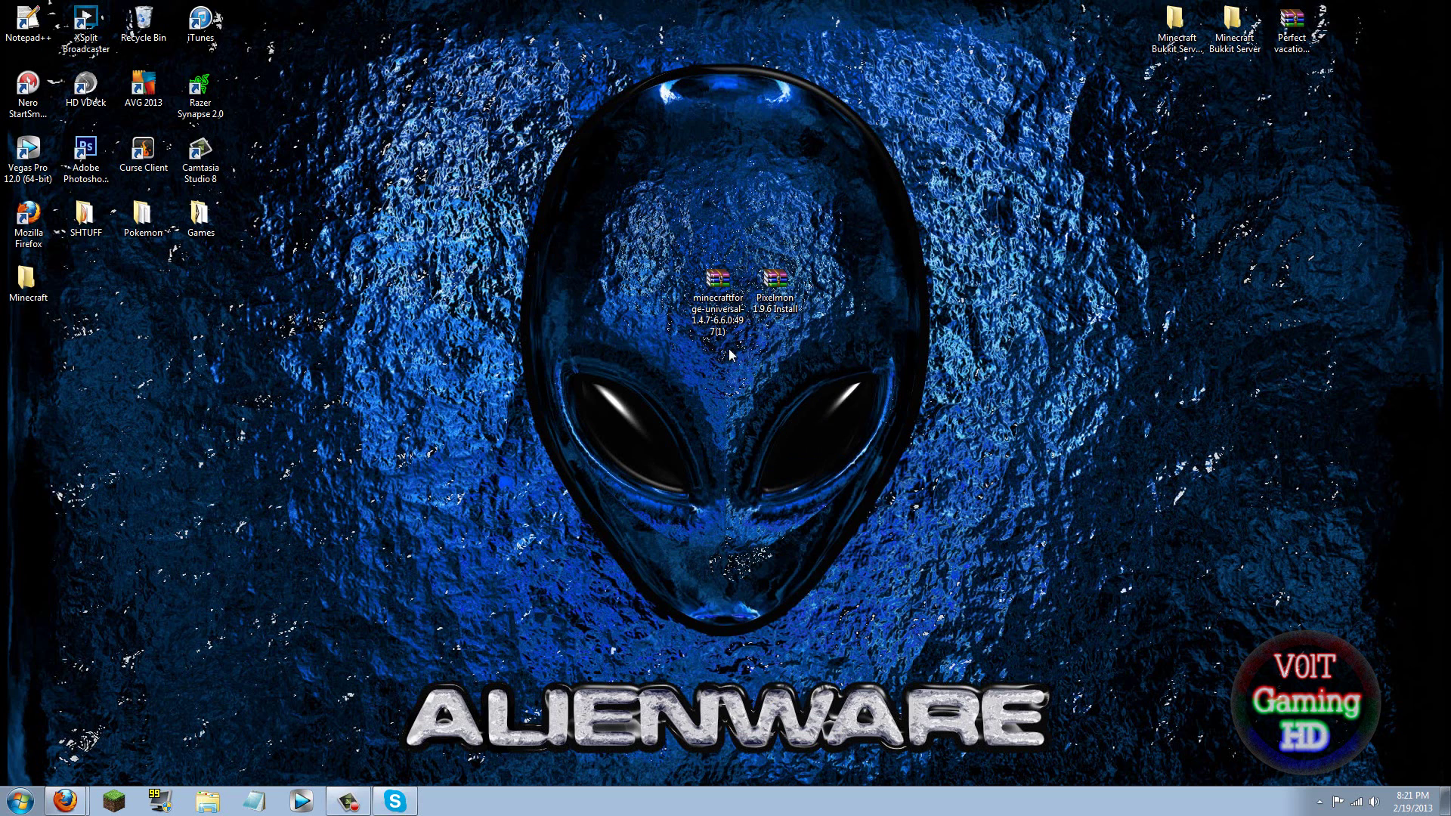
{"action": "left_click_drag", "start_coordinate": [605, 394], "coordinate": [799, 238]}
{"action": "left_click", "coordinate": [898, 194]}
{"action": "left_click_drag", "start_coordinate": [814, 148], "coordinate": [581, 319]}
{"action": "left_click_drag", "start_coordinate": [554, 533], "coordinate": [983, 332]}
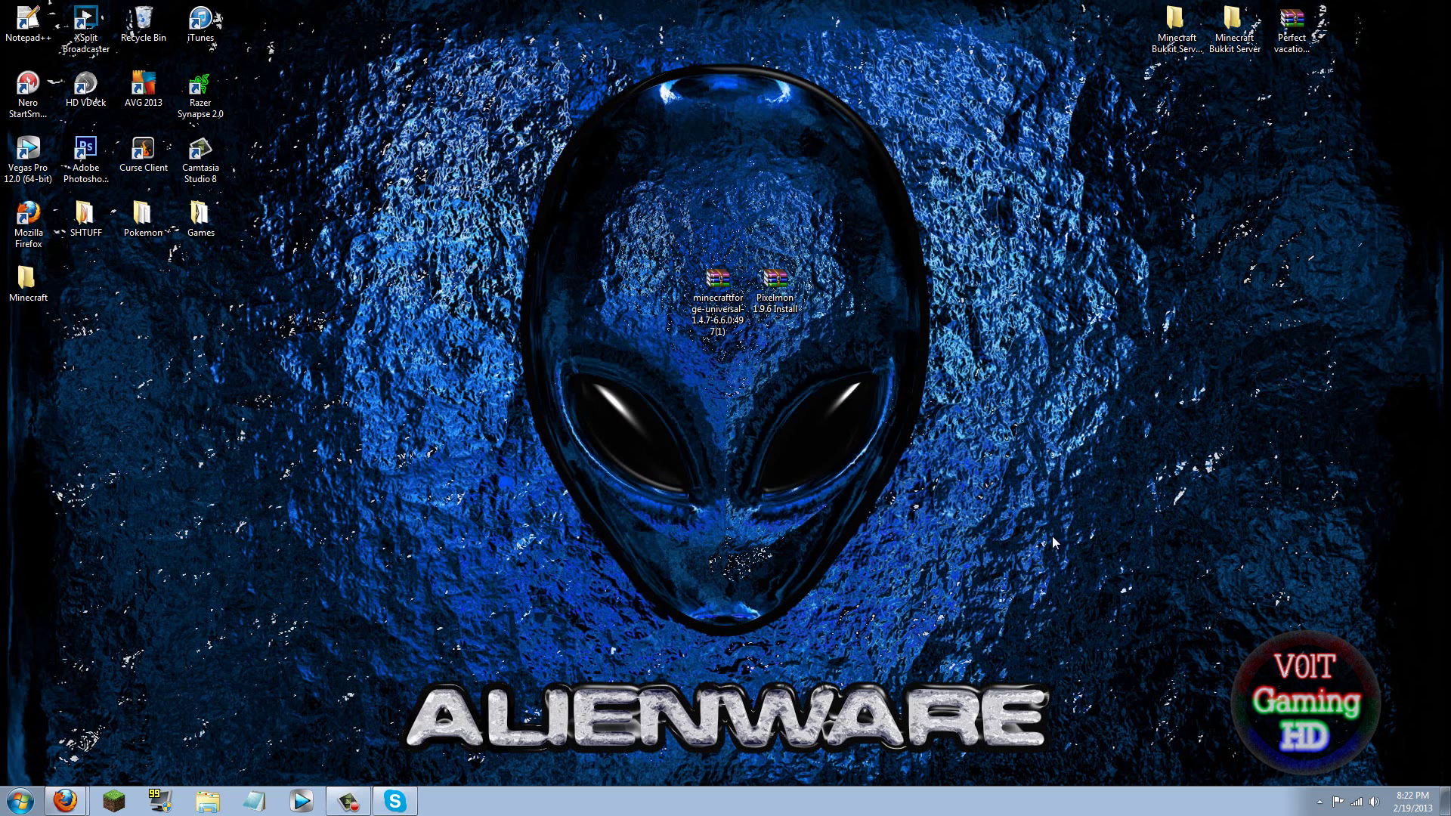